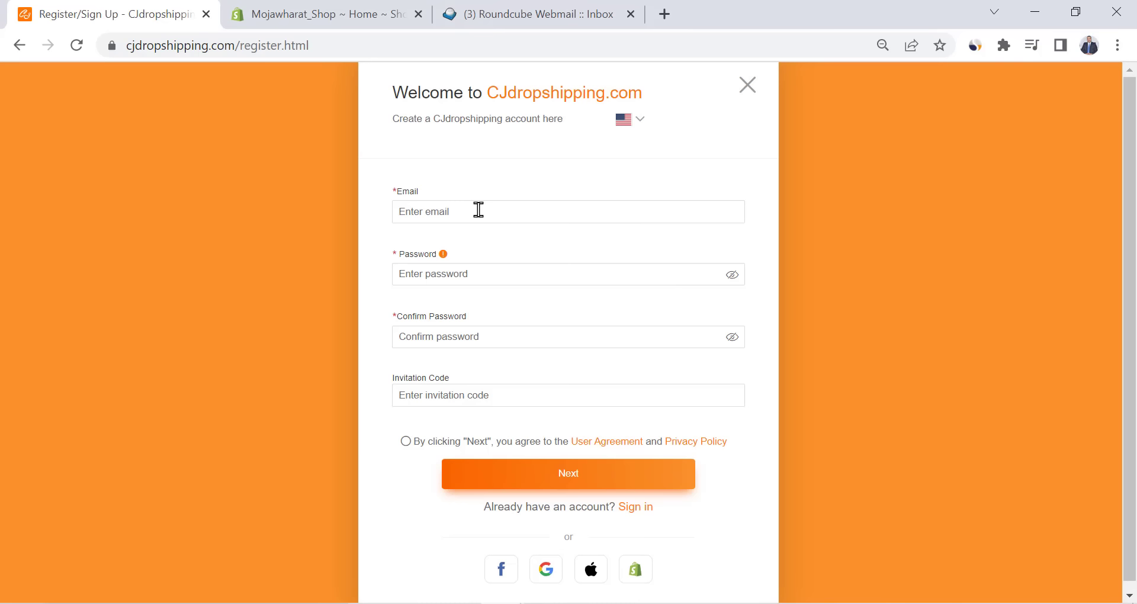
- Fill in the registration form with the account email and matching password, accept the user agreement, and submit it
{"action": "left_click", "coordinate": [479, 210]}
{"action": "key", "text": "ctrl+v"}
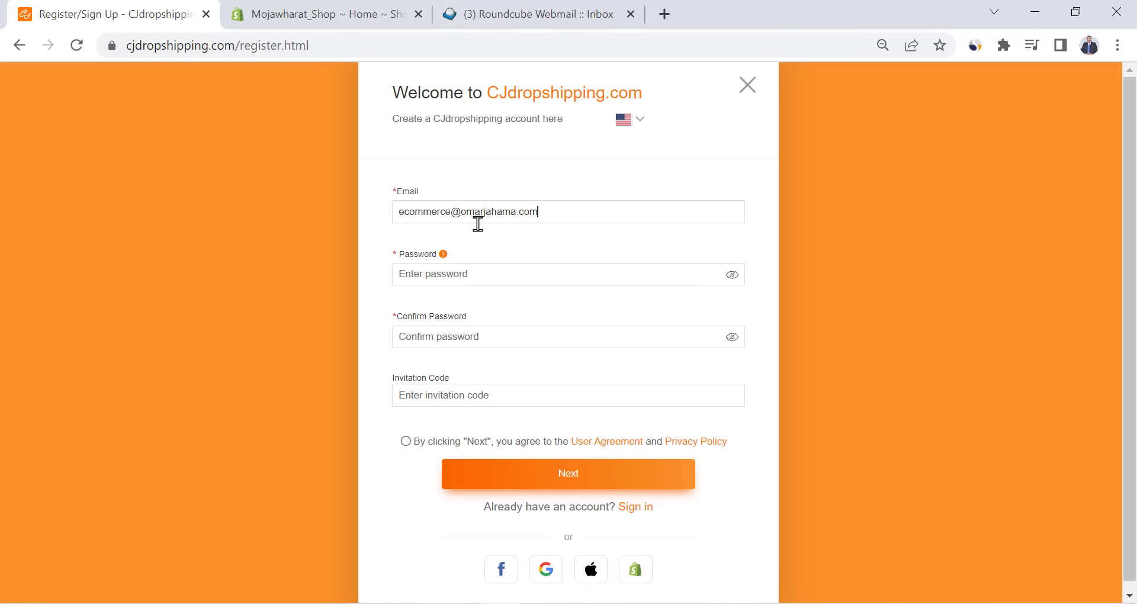
{"action": "left_click", "coordinate": [468, 274]}
{"action": "type", "text": "••••••••••"}
{"action": "left_click", "coordinate": [469, 338]}
{"action": "type", "text": "•••"}
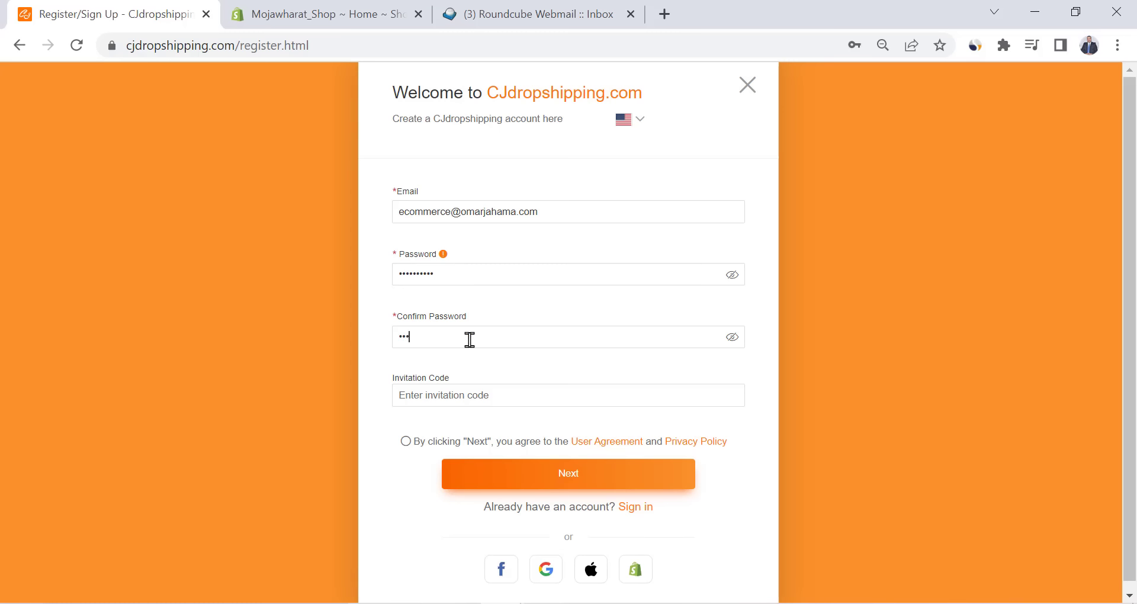
{"action": "type", "text": "•••••••"}
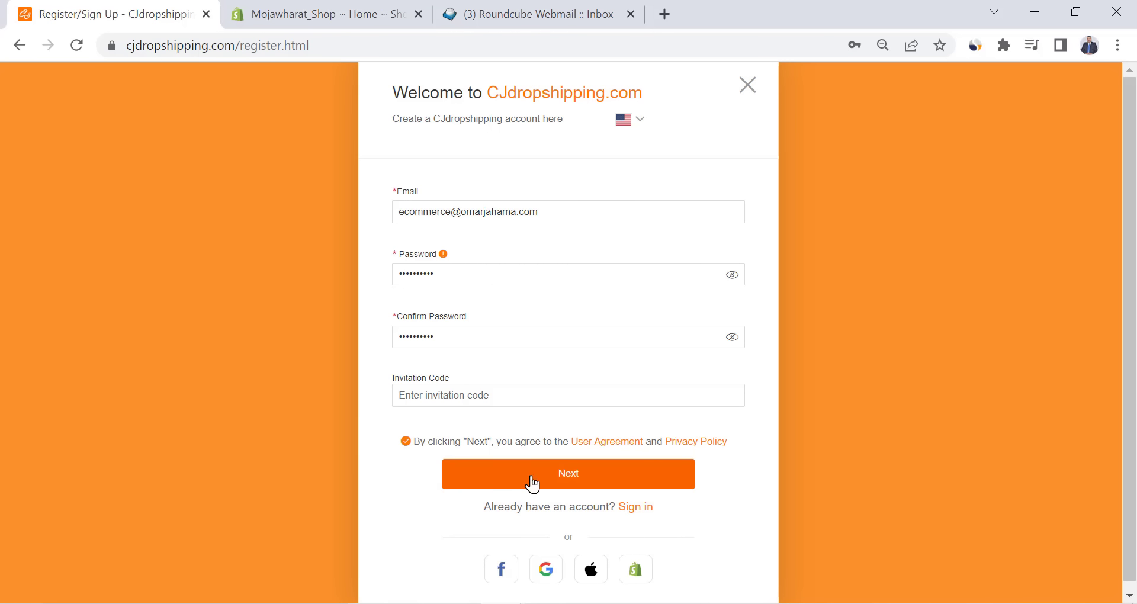
{"action": "left_click", "coordinate": [556, 476]}
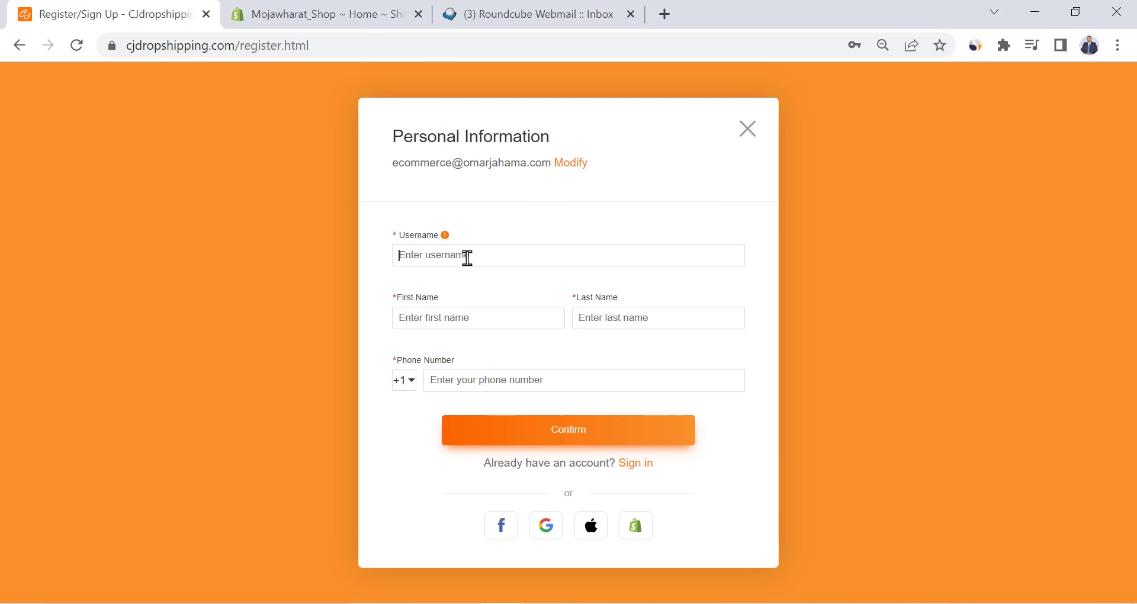
- Enter the username, first and last name and phone number with country code +962, and confirm the personal information
{"action": "type", "text": "o"}
{"action": "left_click", "coordinate": [447, 318]}
{"action": "type", "text": "O"}
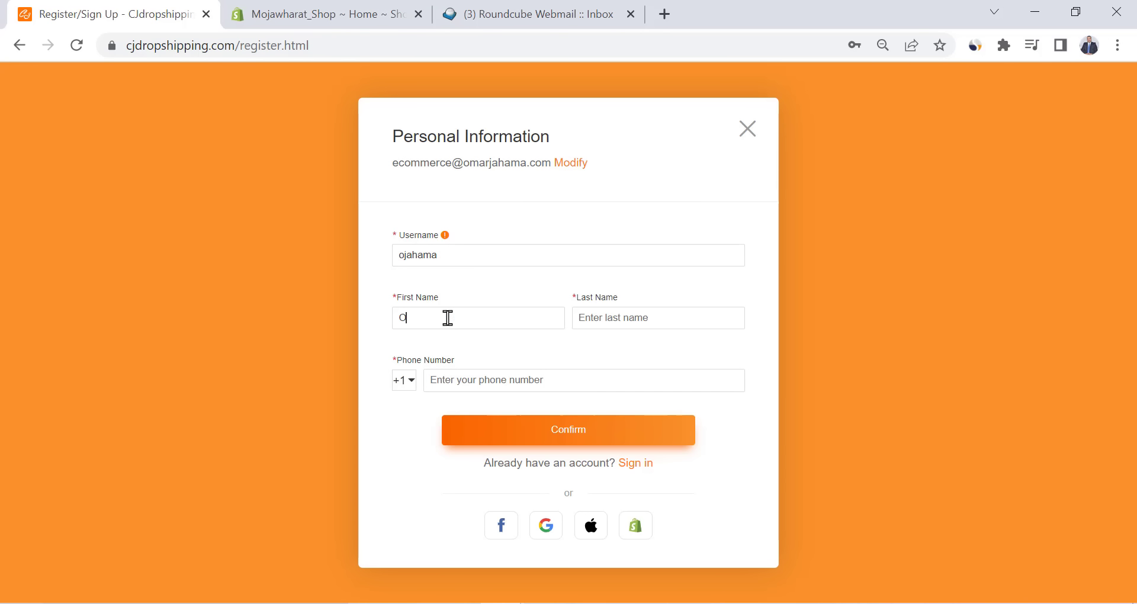
{"action": "type", "text": "mar"}
{"action": "key", "text": "Tab"}
{"action": "type", "text": "J"}
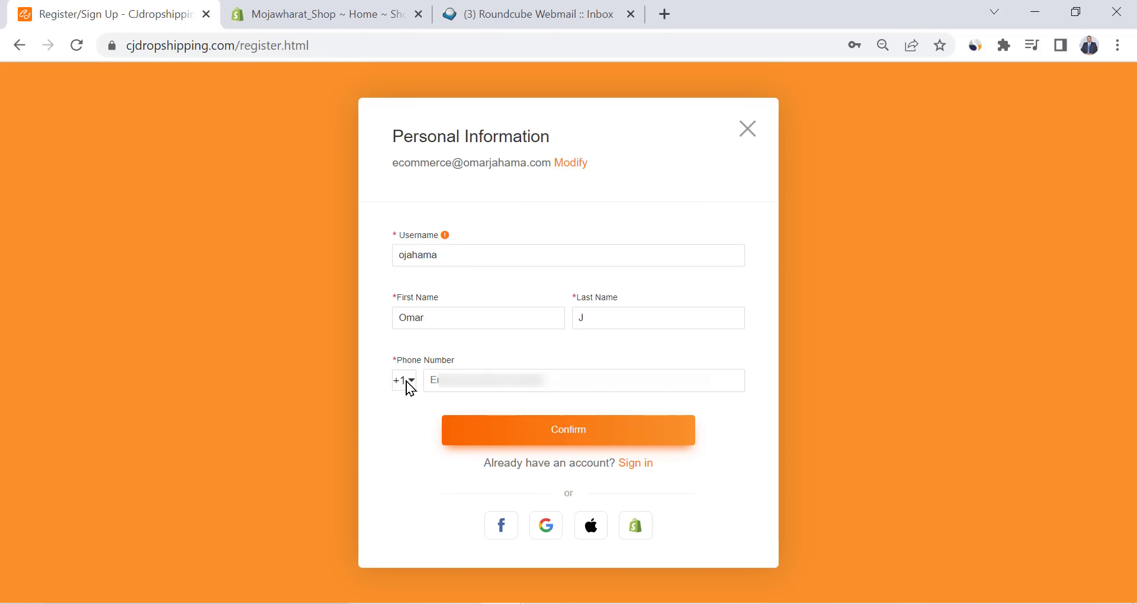
{"action": "left_click", "coordinate": [409, 382]}
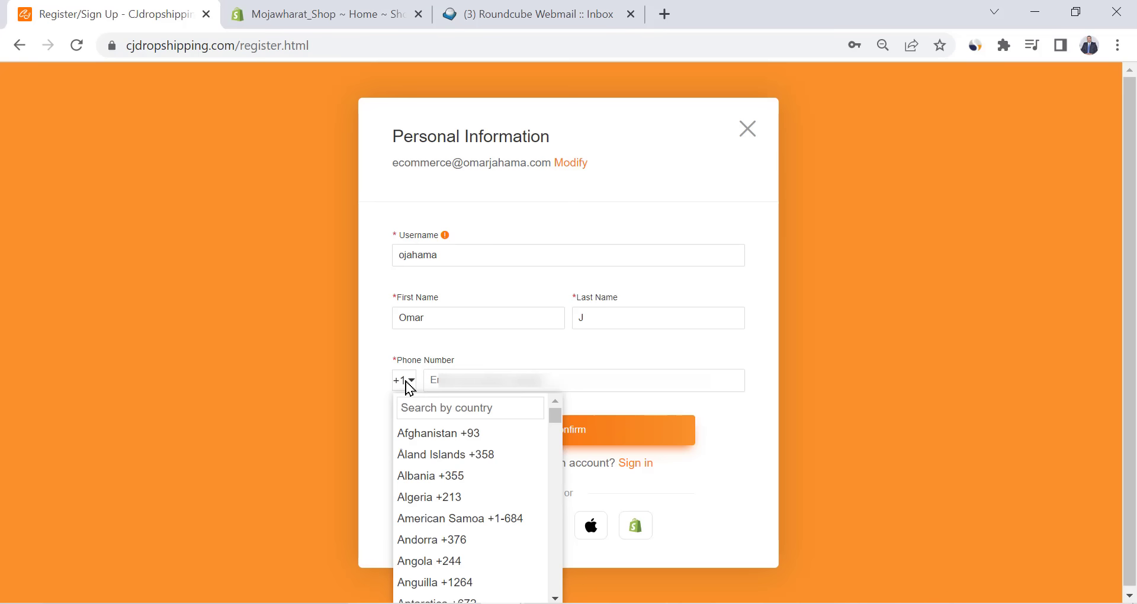
{"action": "left_click", "coordinate": [560, 401]}
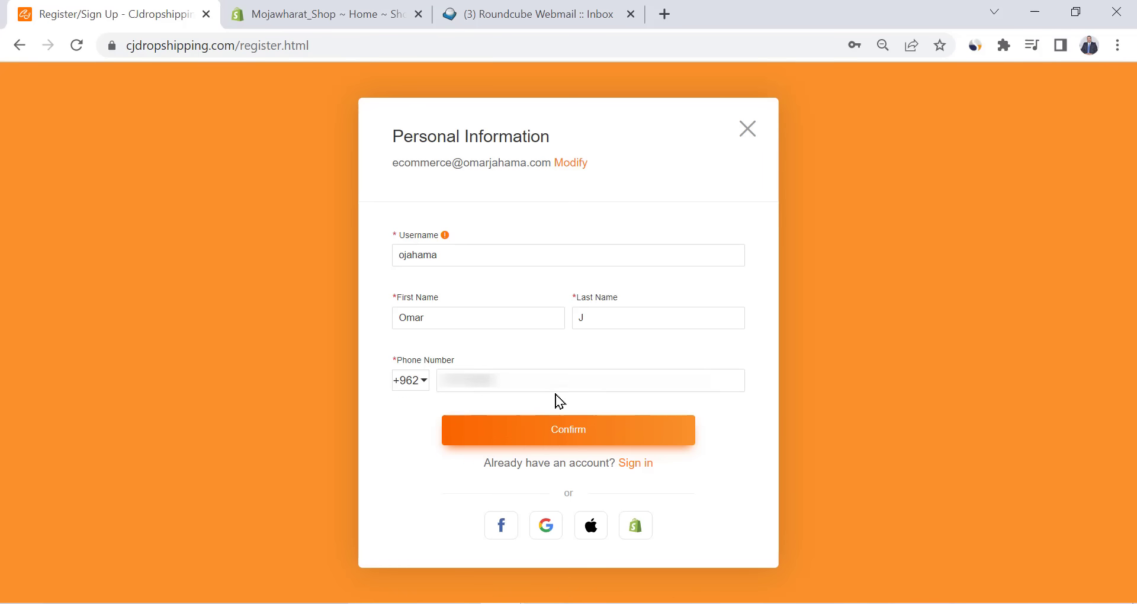
{"action": "left_click", "coordinate": [541, 434]}
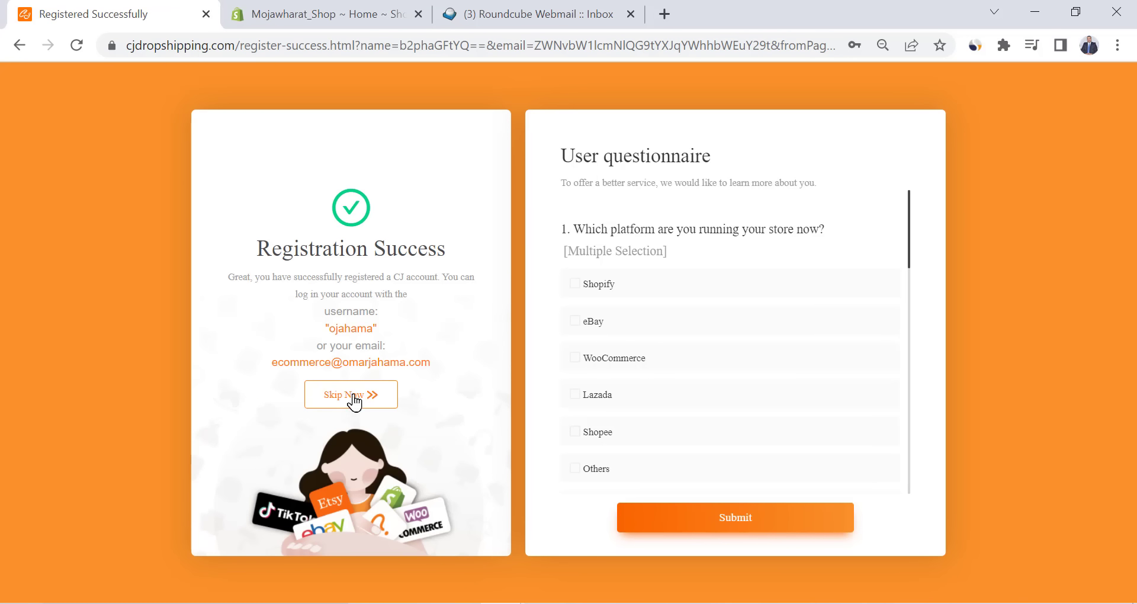
- Skip the user questionnaire and open the My CJ dashboard, dismissing the email verification request
{"action": "left_click", "coordinate": [354, 396]}
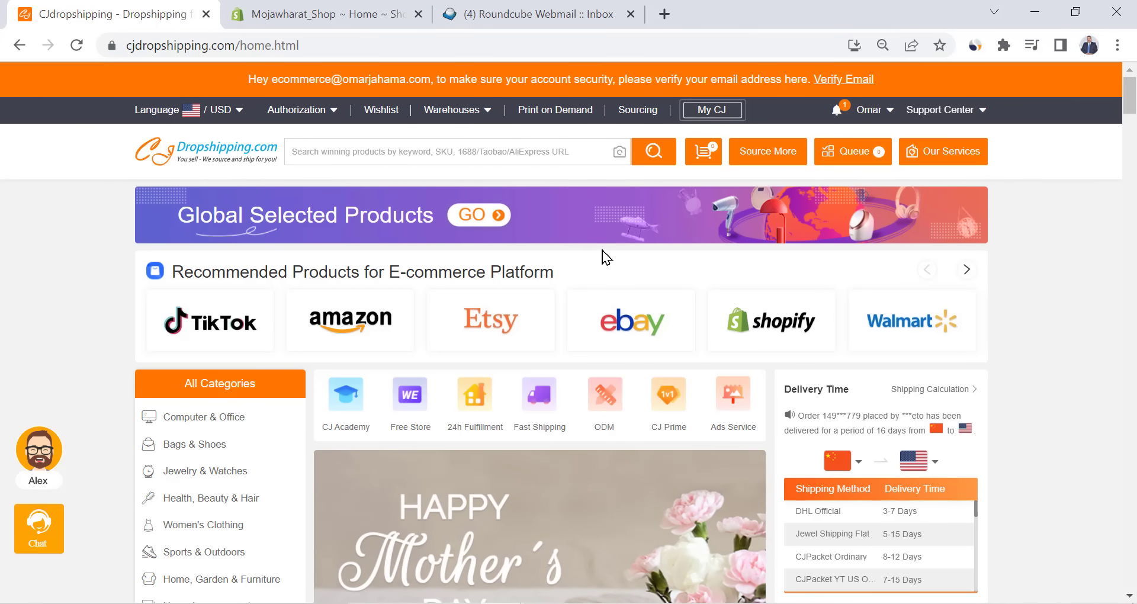
{"action": "left_click", "coordinate": [713, 111]}
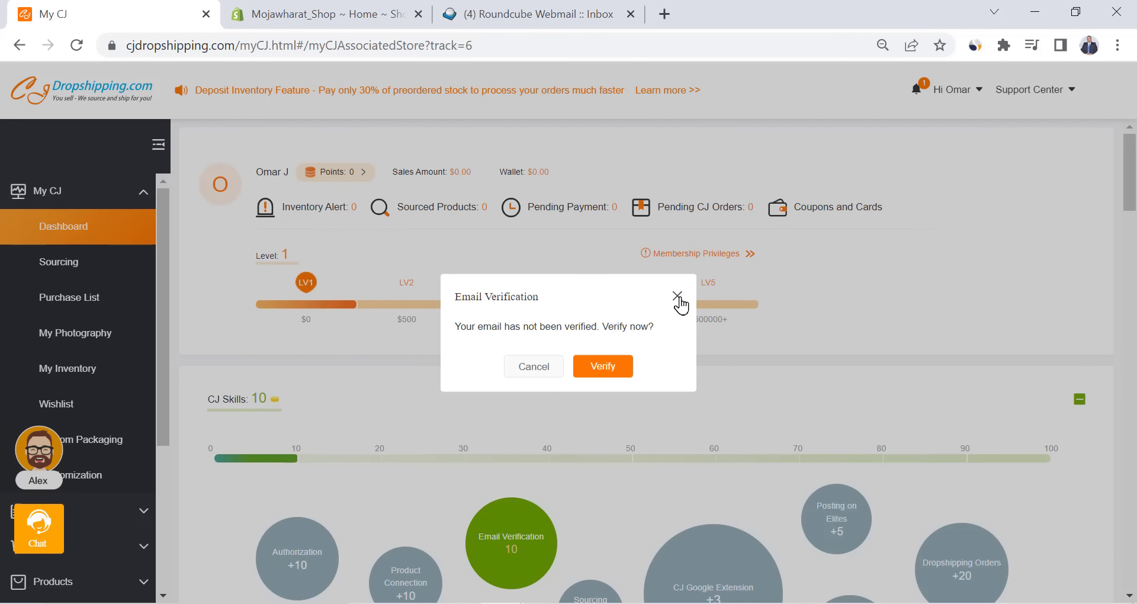
{"action": "left_click", "coordinate": [677, 295]}
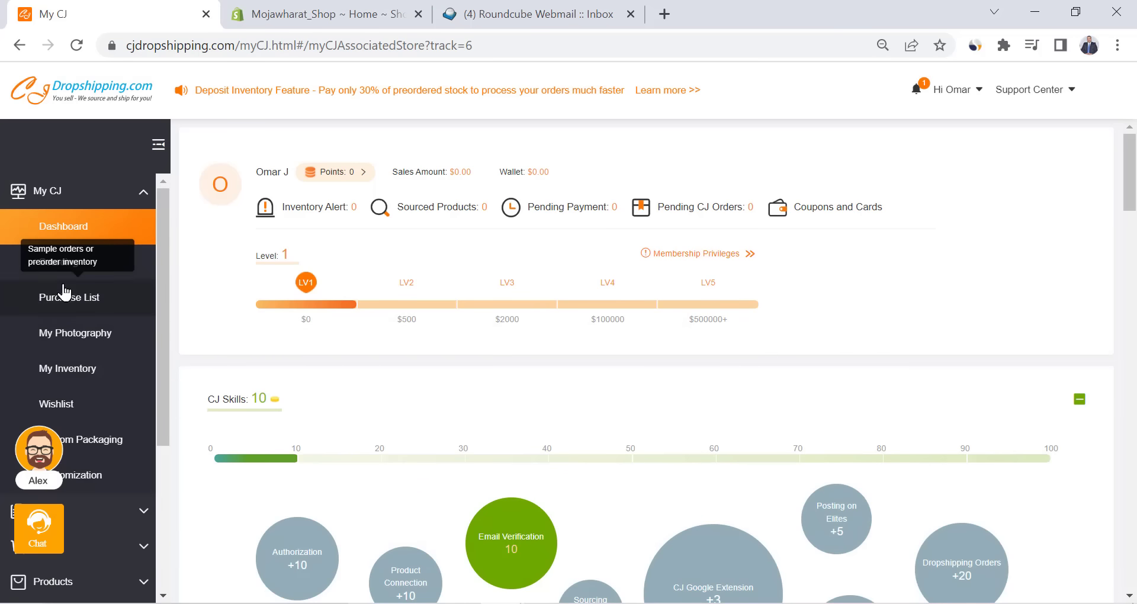
- Open the Shopify store authorization page and start adding a store
{"action": "scroll", "coordinate": [41, 300], "scroll_direction": "down", "scroll_amount": 4}
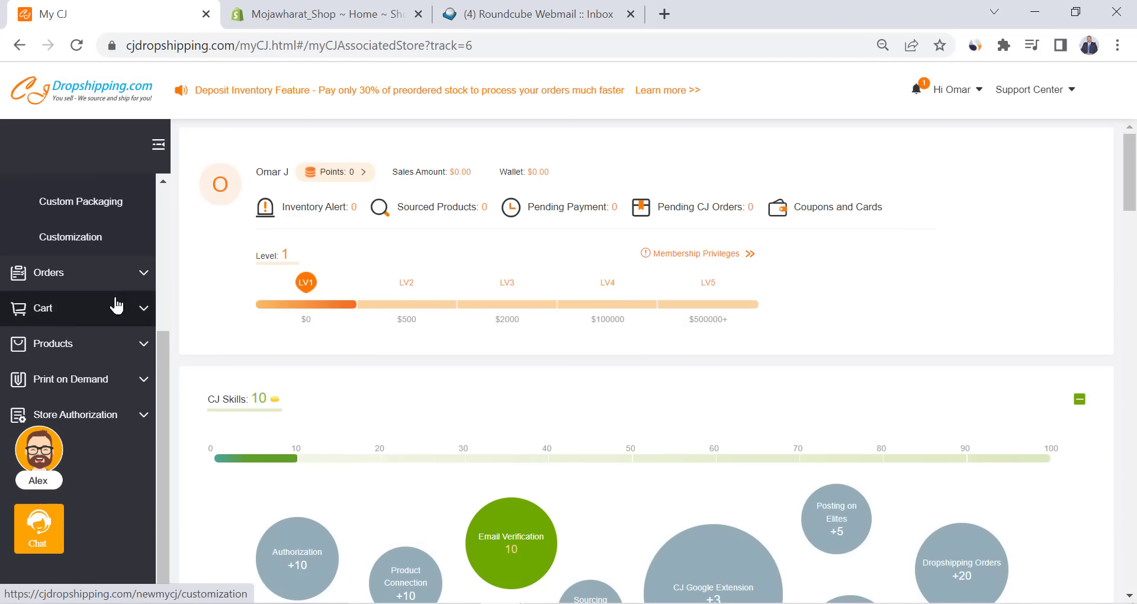
{"action": "left_click", "coordinate": [85, 416]}
{"action": "scroll", "coordinate": [93, 337], "scroll_direction": "down", "scroll_amount": 5}
{"action": "scroll", "coordinate": [35, 320], "scroll_direction": "up", "scroll_amount": 2}
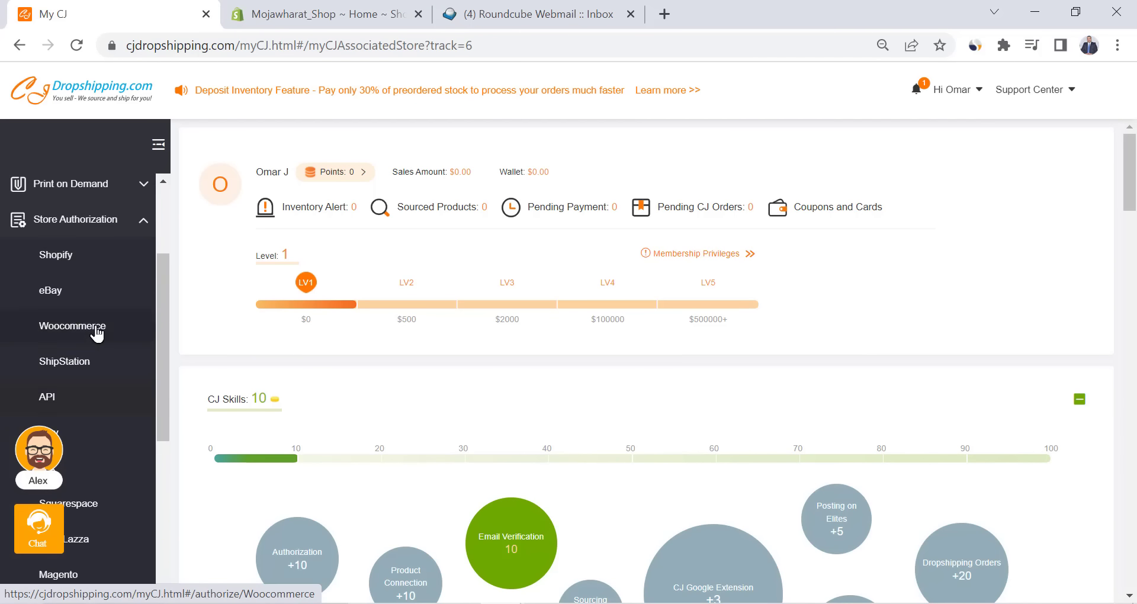
{"action": "left_click", "coordinate": [62, 265]}
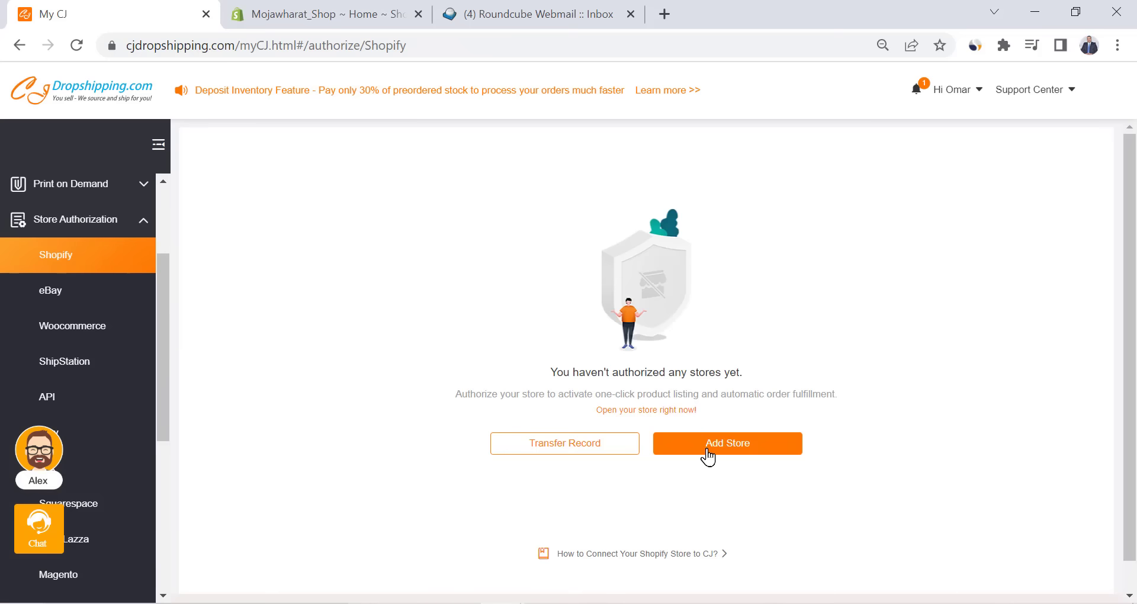
{"action": "left_click", "coordinate": [709, 454]}
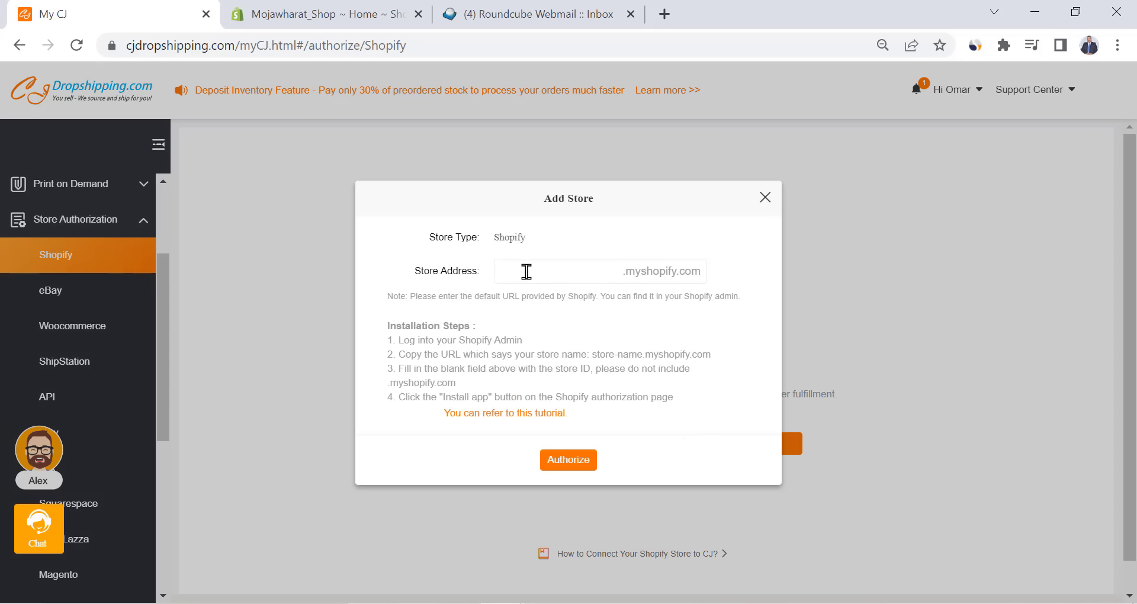
- Authorize the Shopify store with the address mojawharat-shop, copied from its admin URL, and install the CJDropshipping app
{"action": "left_click", "coordinate": [296, 10]}
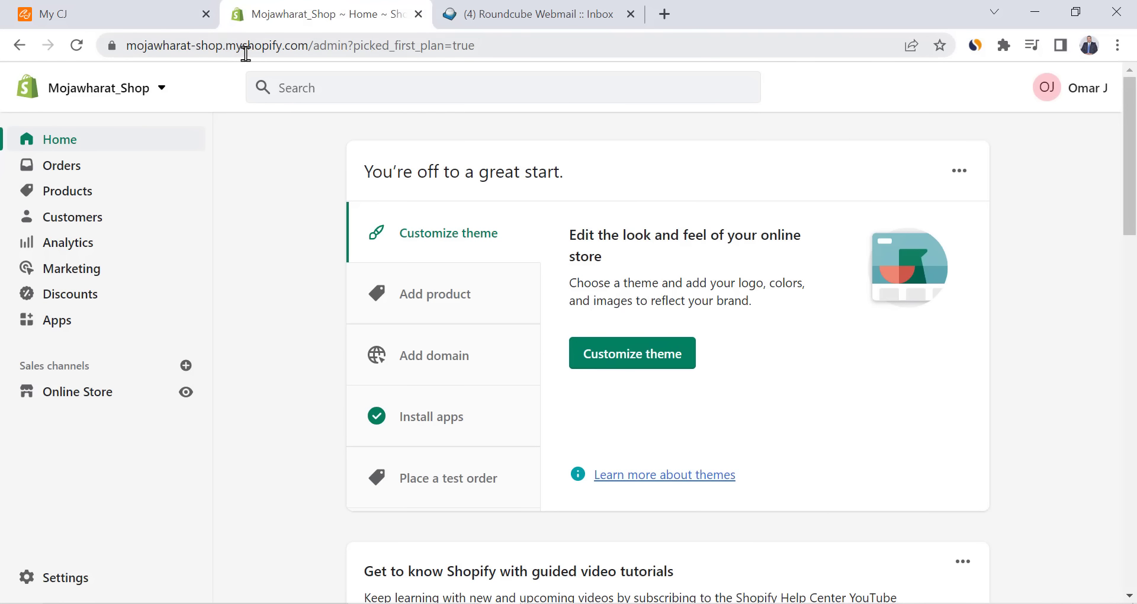
{"action": "left_click_drag", "start_coordinate": [223, 46], "coordinate": [131, 60]}
{"action": "key", "text": "ctrl+c"}
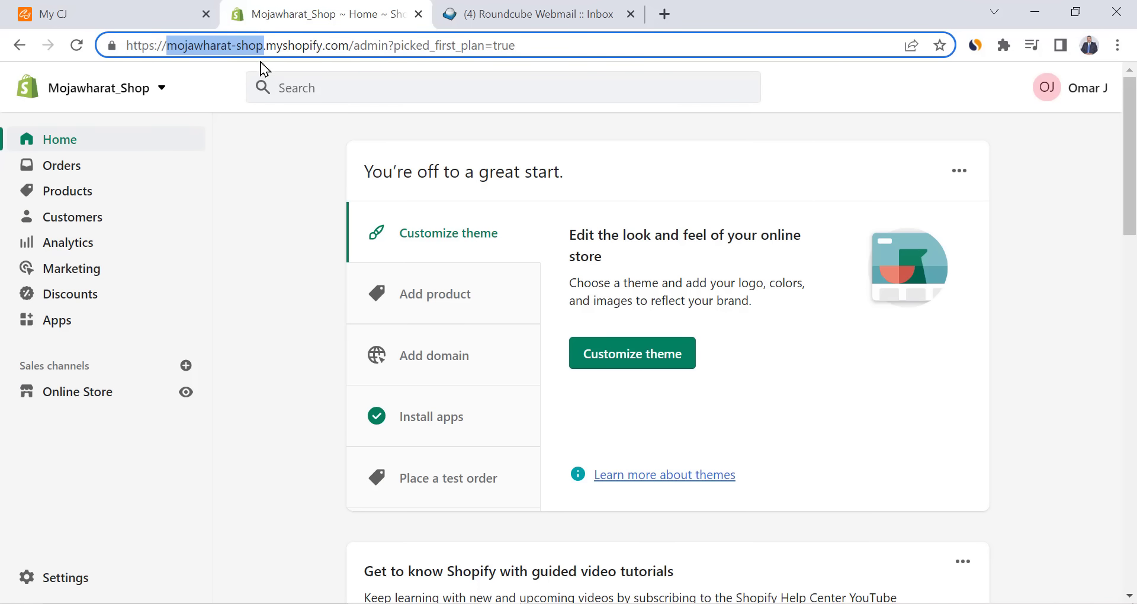
{"action": "left_click", "coordinate": [167, 15]}
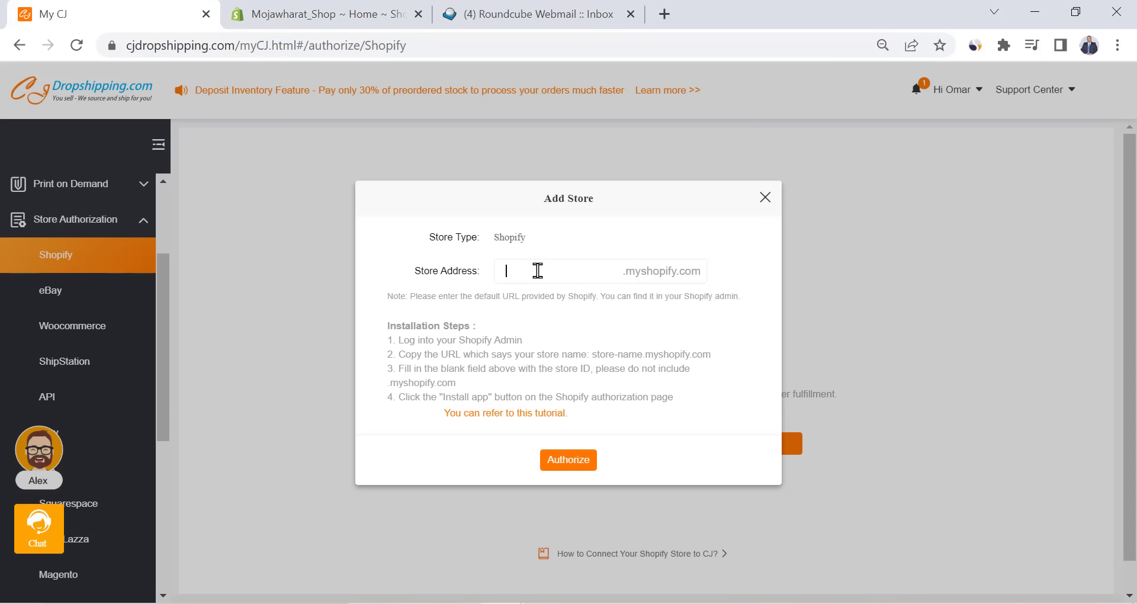
{"action": "key", "text": "ctrl+v"}
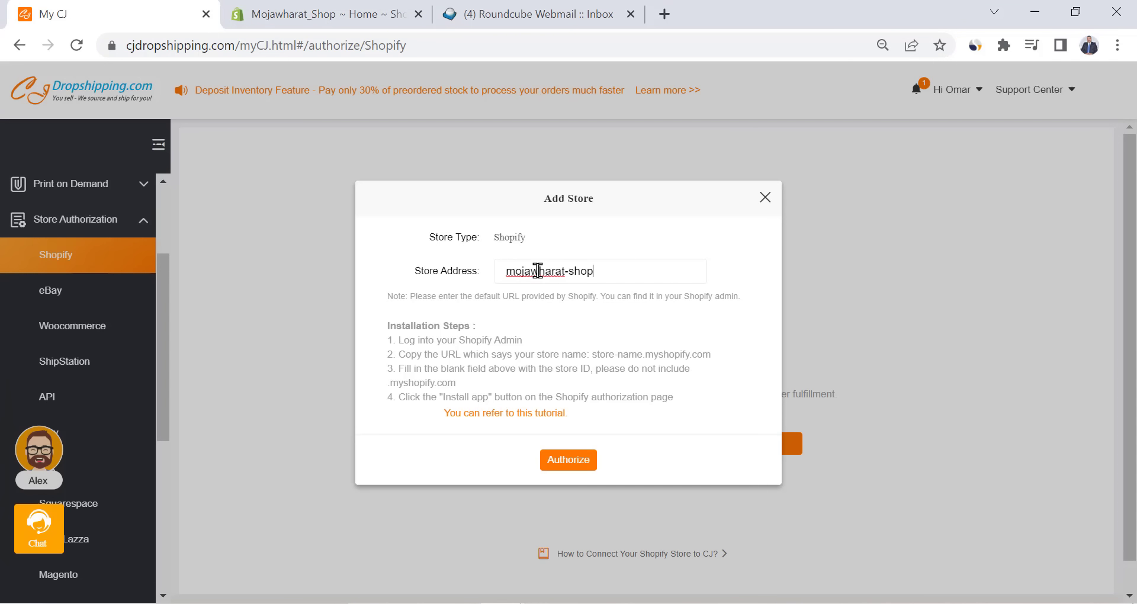
{"action": "left_click", "coordinate": [567, 460]}
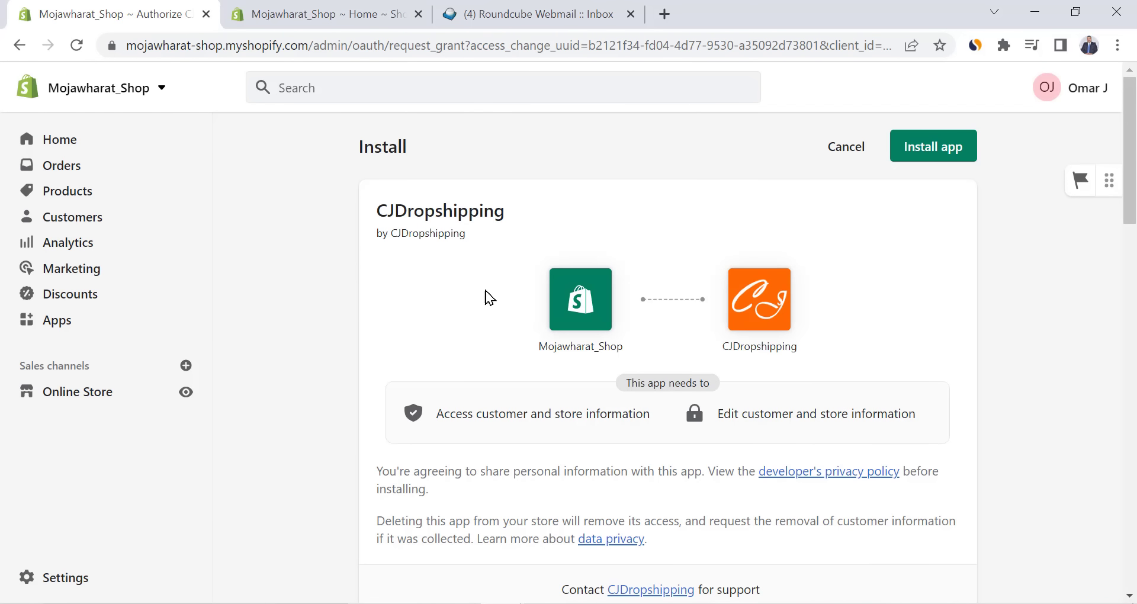
{"action": "left_click", "coordinate": [923, 153]}
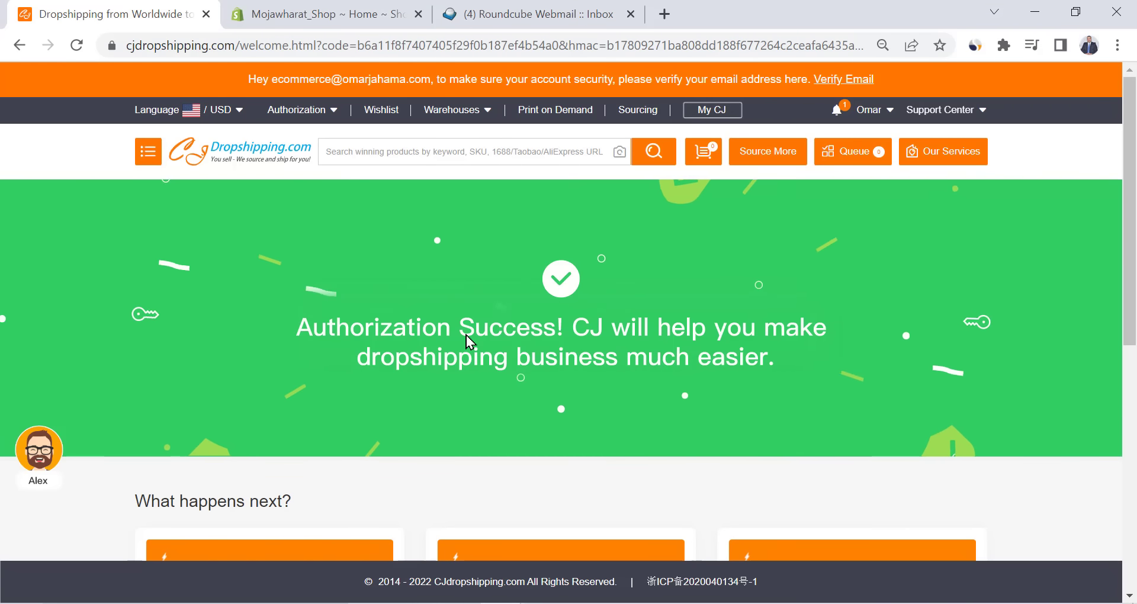
- Return to the CJdropshipping home page and examine its categories, trending products, new products, super deals and hot selling categories
{"action": "left_click", "coordinate": [285, 148]}
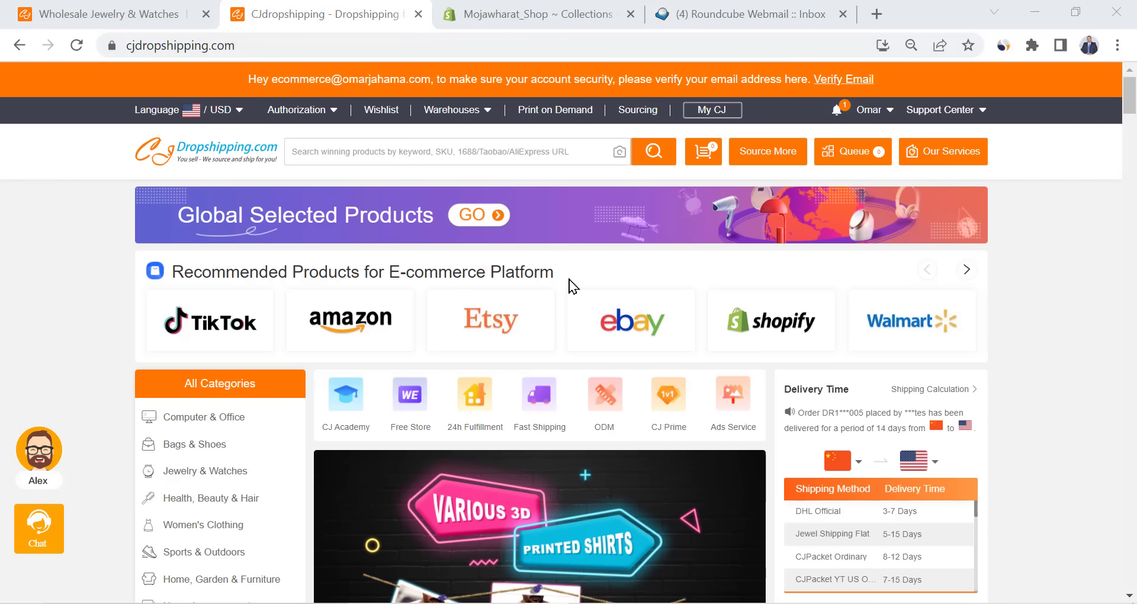
{"action": "scroll", "coordinate": [572, 285], "scroll_direction": "down", "scroll_amount": 2}
{"action": "scroll", "coordinate": [267, 290], "scroll_direction": "down", "scroll_amount": 1}
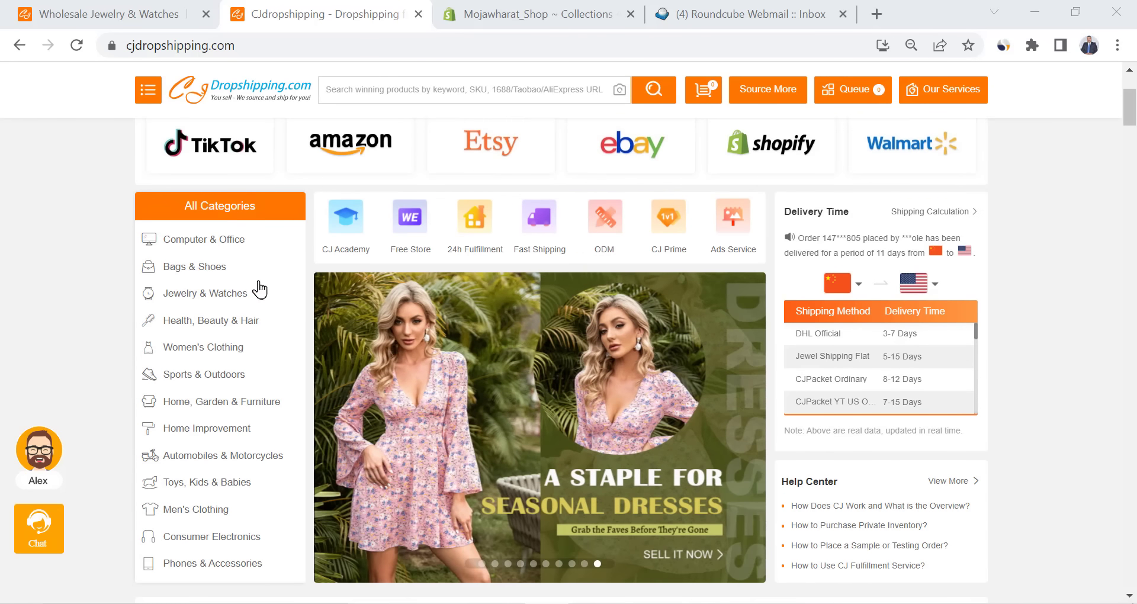
{"action": "mouse_move", "coordinate": [216, 239]}
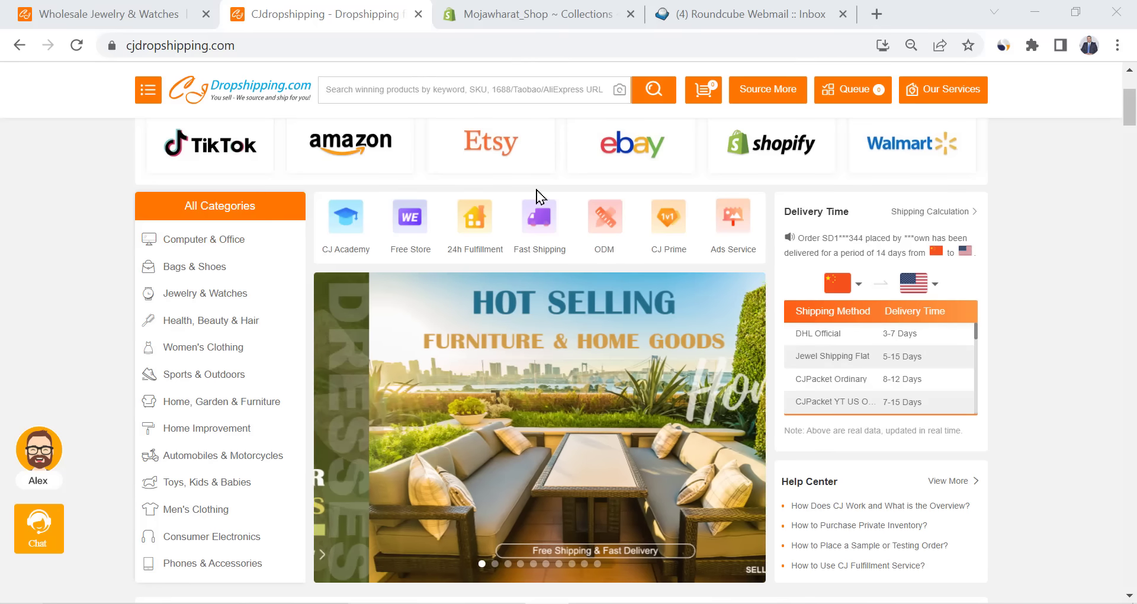
{"action": "scroll", "coordinate": [537, 195], "scroll_direction": "down", "scroll_amount": 3}
{"action": "scroll", "coordinate": [538, 196], "scroll_direction": "down", "scroll_amount": 3}
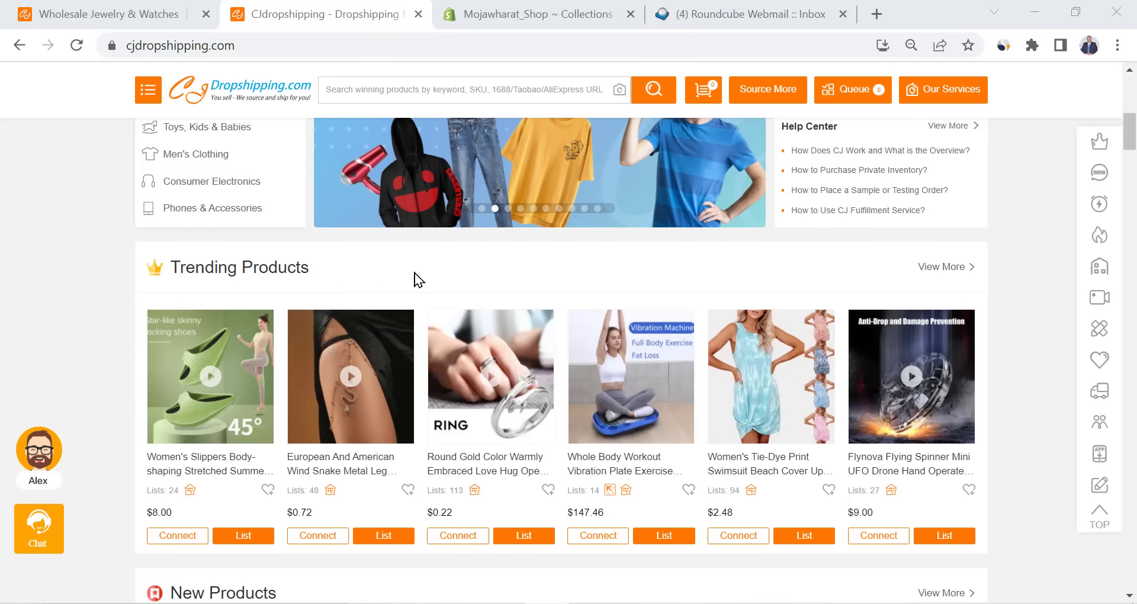
{"action": "scroll", "coordinate": [526, 287], "scroll_direction": "down", "scroll_amount": 6}
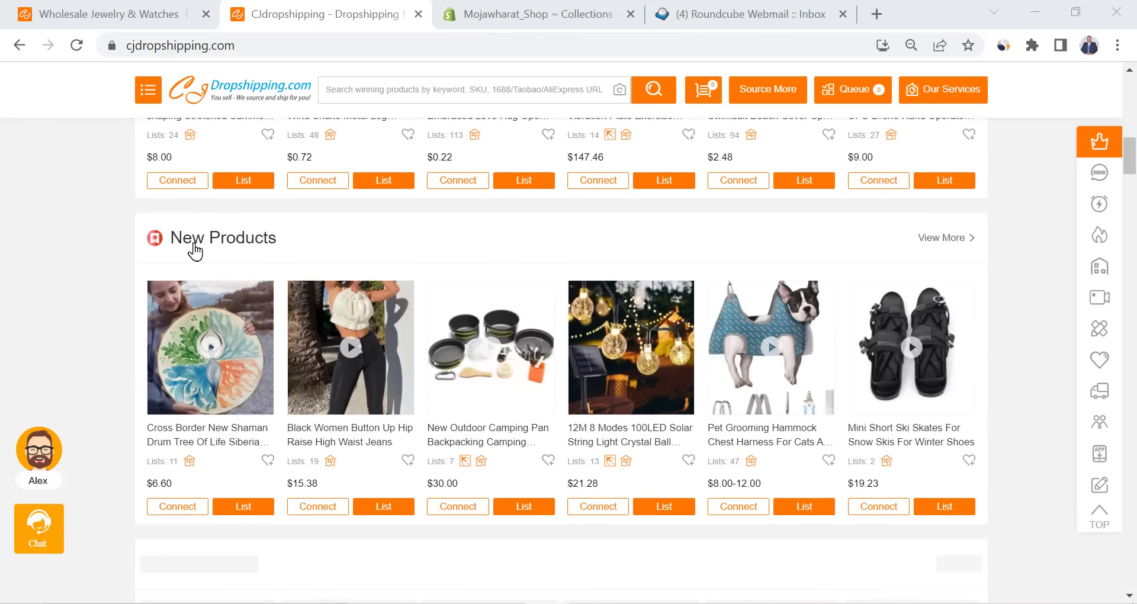
{"action": "scroll", "coordinate": [423, 252], "scroll_direction": "down", "scroll_amount": 5}
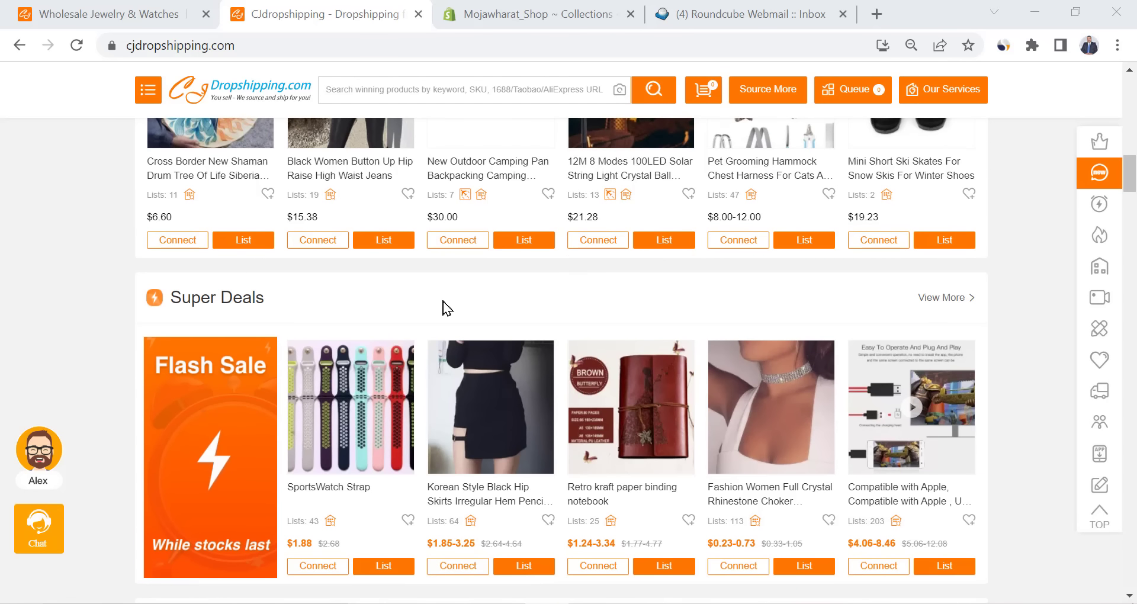
{"action": "scroll", "coordinate": [448, 308], "scroll_direction": "down", "scroll_amount": 6}
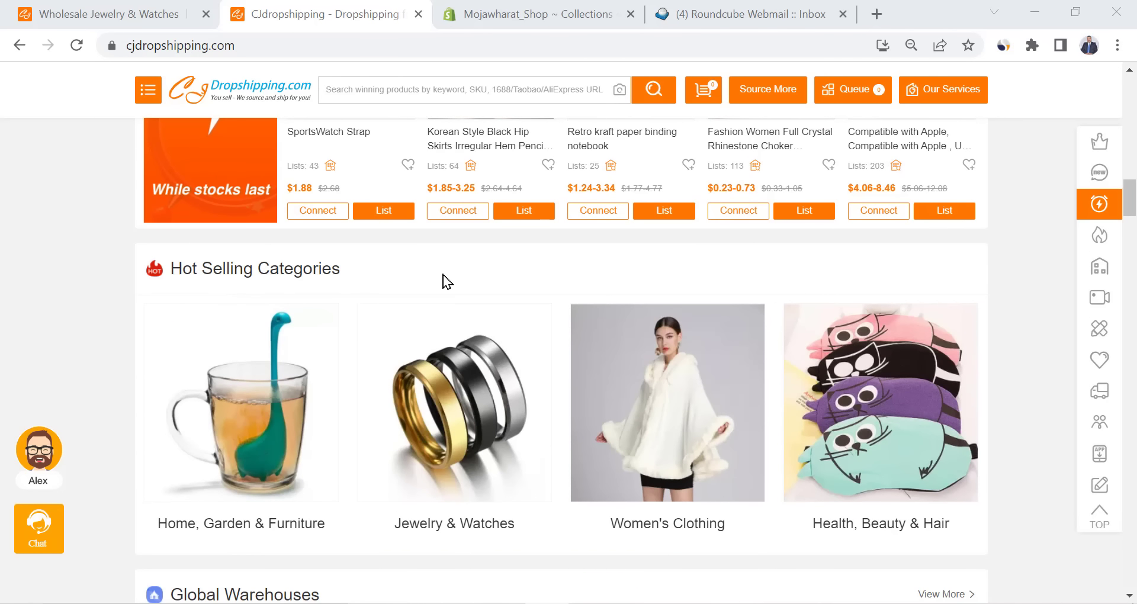
- Look through the Global Warehouses carousel and the Video Products, Print on Demand and Recommended Products sections
{"action": "scroll", "coordinate": [523, 282], "scroll_direction": "down", "scroll_amount": 6}
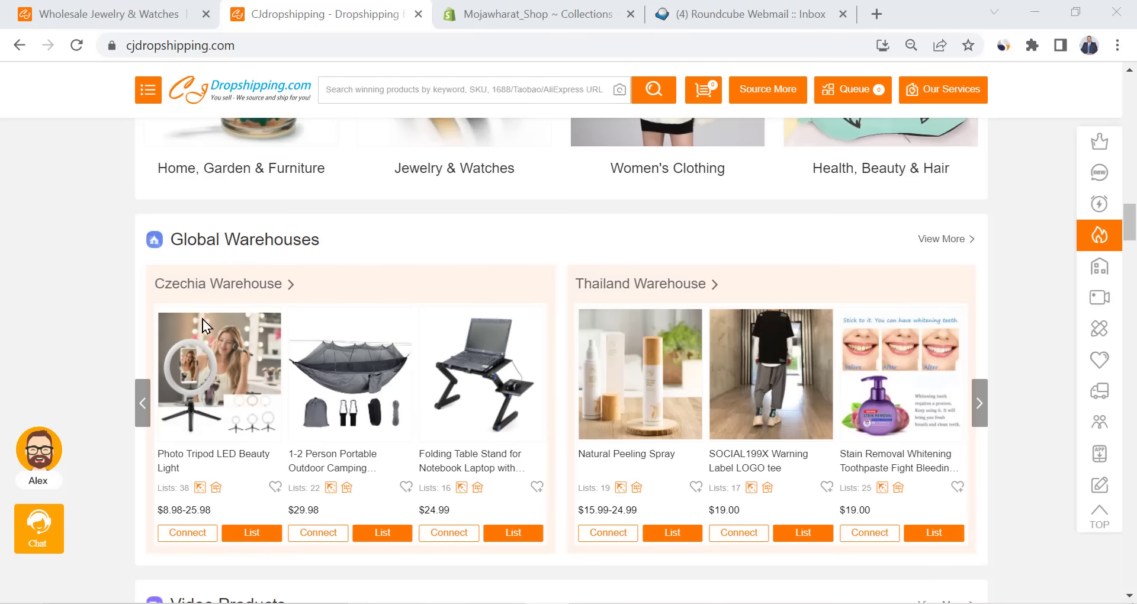
{"action": "left_click", "coordinate": [141, 408]}
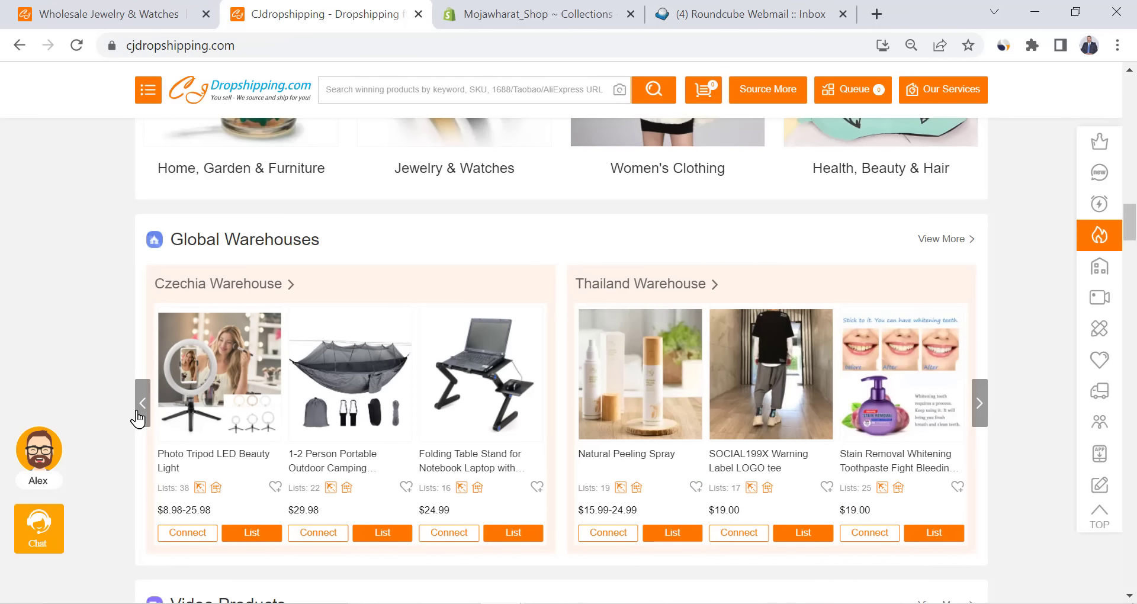
{"action": "left_click", "coordinate": [141, 408]}
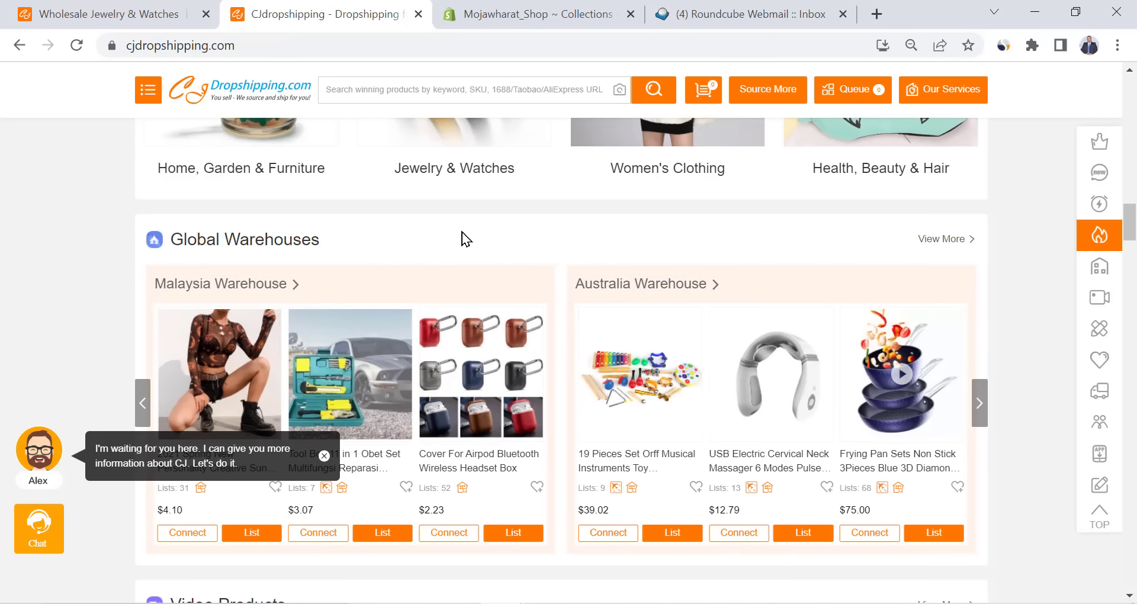
{"action": "scroll", "coordinate": [462, 234], "scroll_direction": "down", "scroll_amount": 5}
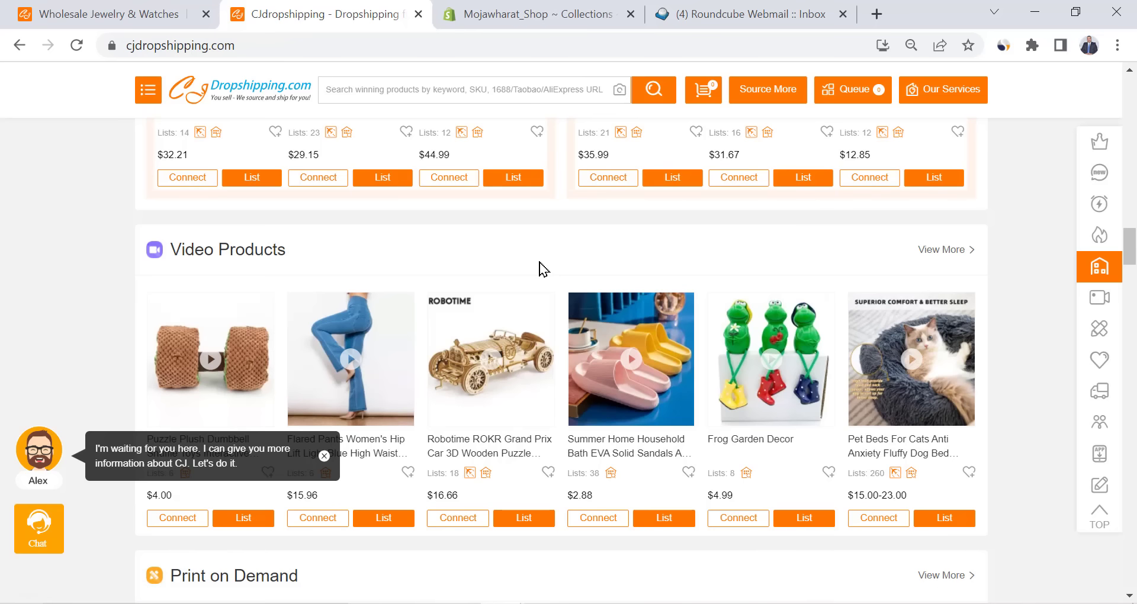
{"action": "scroll", "coordinate": [540, 270], "scroll_direction": "down", "scroll_amount": 5}
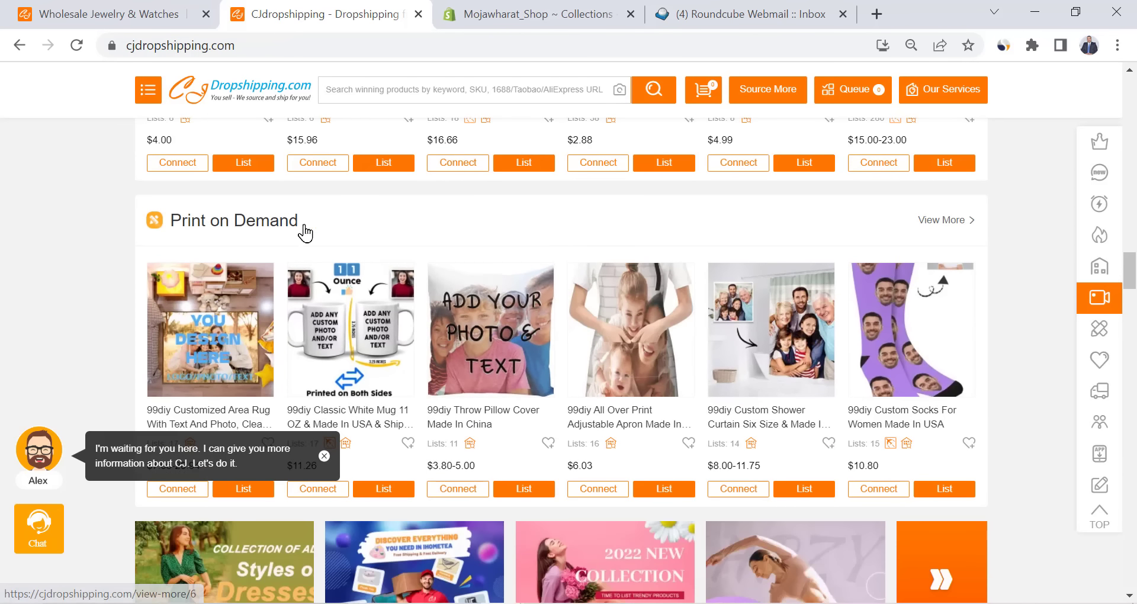
{"action": "scroll", "coordinate": [549, 248], "scroll_direction": "down", "scroll_amount": 8}
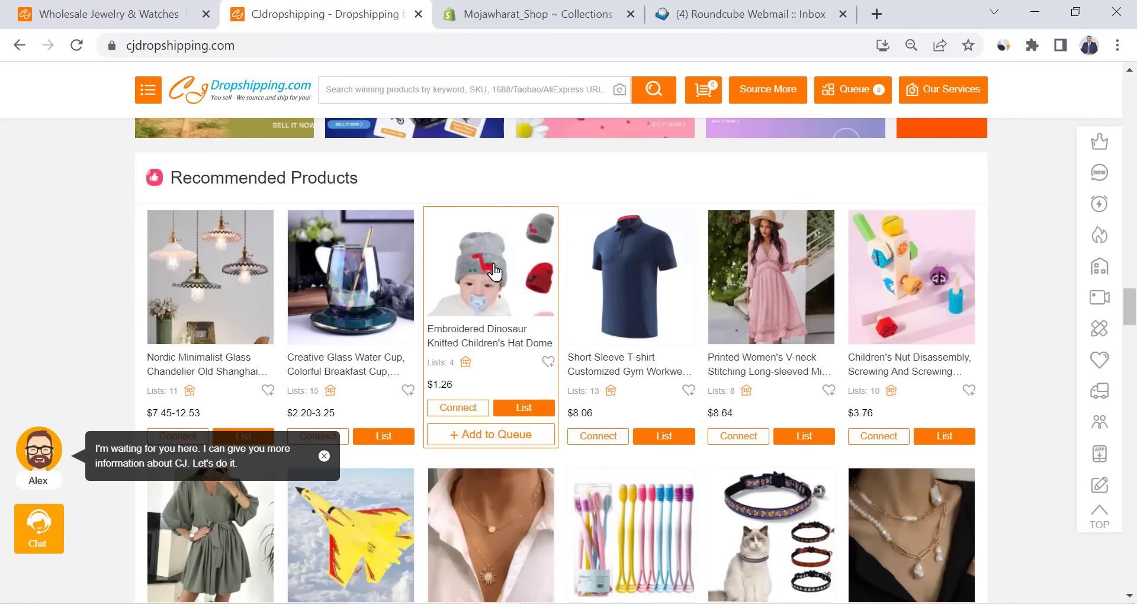
- Open the Jewelry & Watches category from the categories on the CJdropshipping home page
{"action": "scroll", "coordinate": [501, 283], "scroll_direction": "up", "scroll_amount": 8}
{"action": "scroll", "coordinate": [497, 283], "scroll_direction": "up", "scroll_amount": 15}
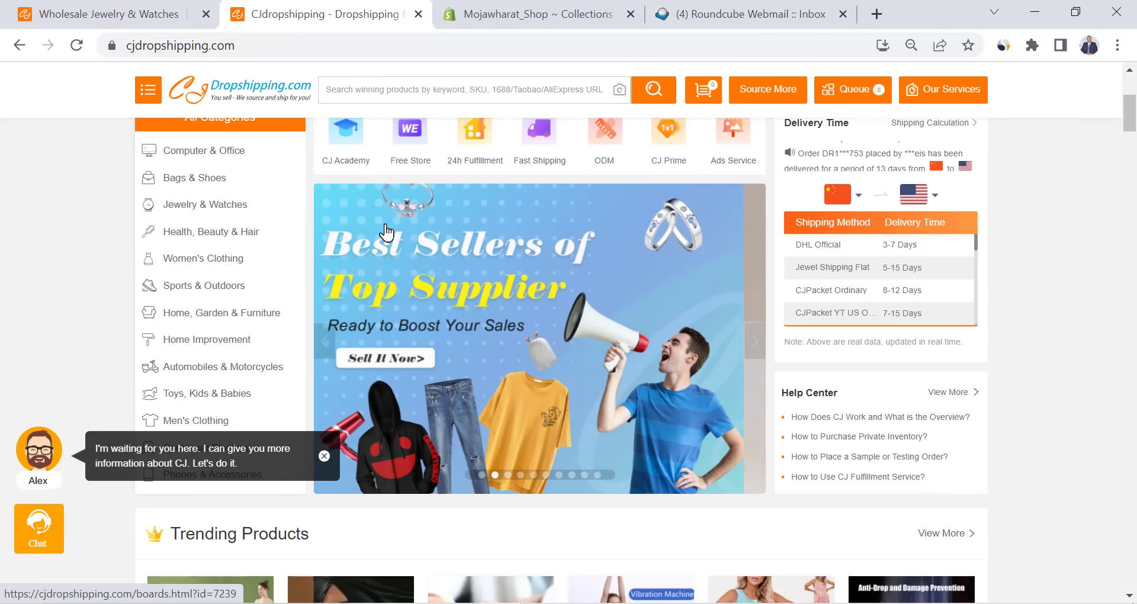
{"action": "mouse_move", "coordinate": [158, 207]}
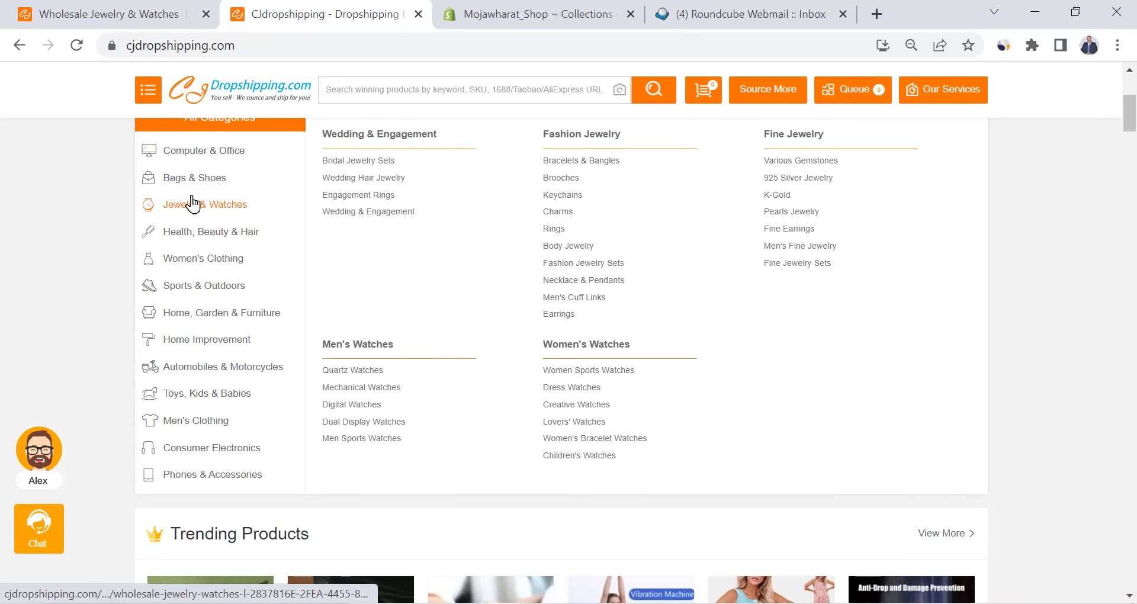
{"action": "left_click", "coordinate": [188, 216]}
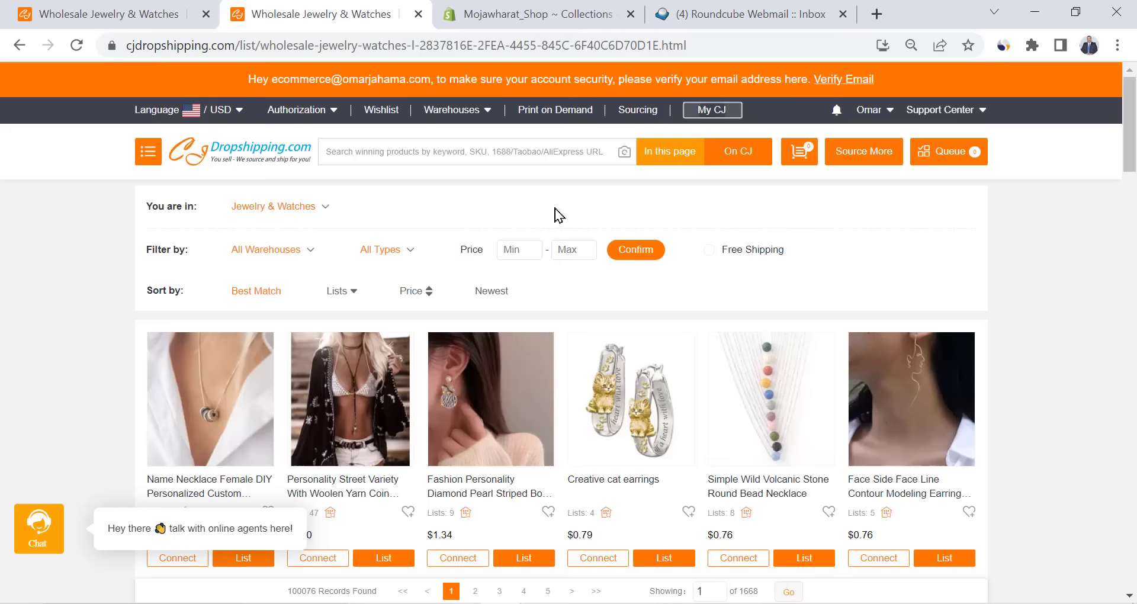
- Browse the Jewelry & Watches listings and open the Creative zircon combination ring's product page
{"action": "scroll", "coordinate": [555, 215], "scroll_direction": "down", "scroll_amount": 10}
{"action": "scroll", "coordinate": [555, 214], "scroll_direction": "down", "scroll_amount": 8}
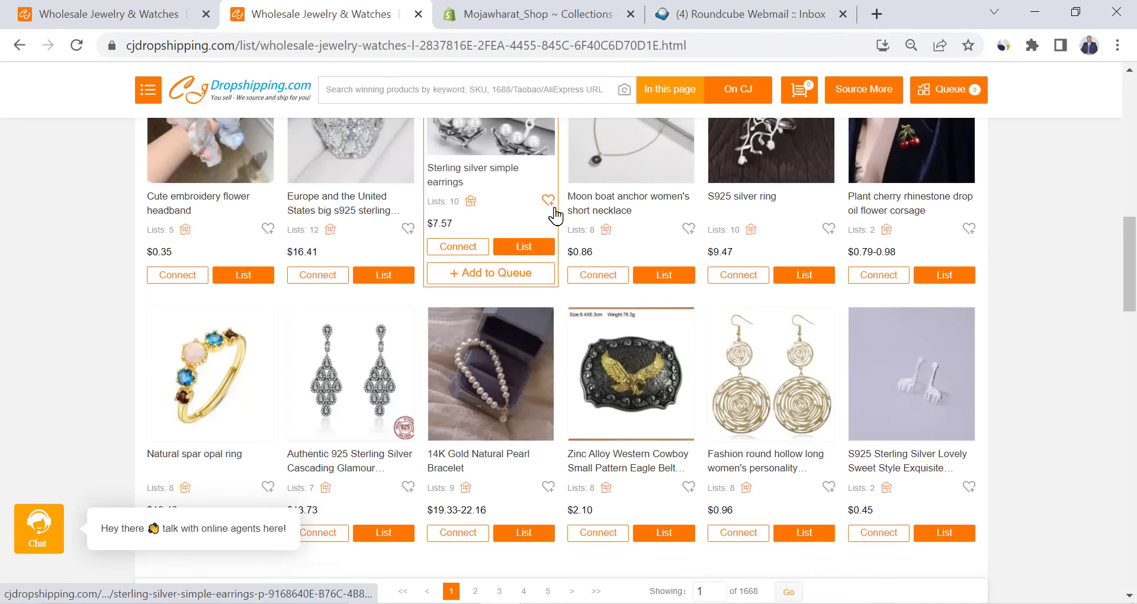
{"action": "scroll", "coordinate": [556, 213], "scroll_direction": "down", "scroll_amount": 8}
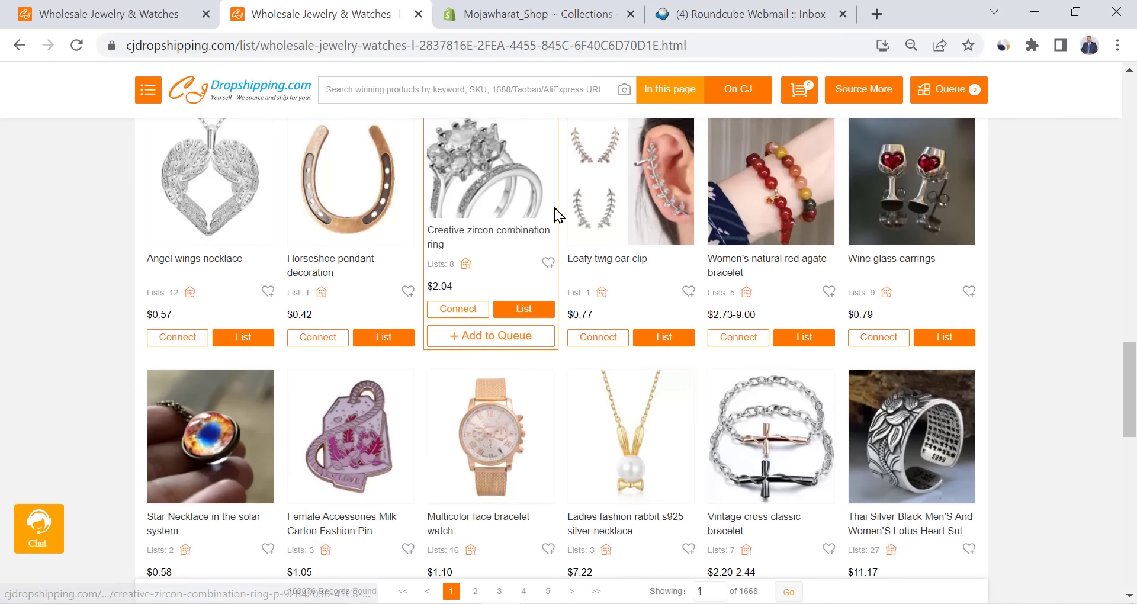
{"action": "left_click", "coordinate": [477, 177]}
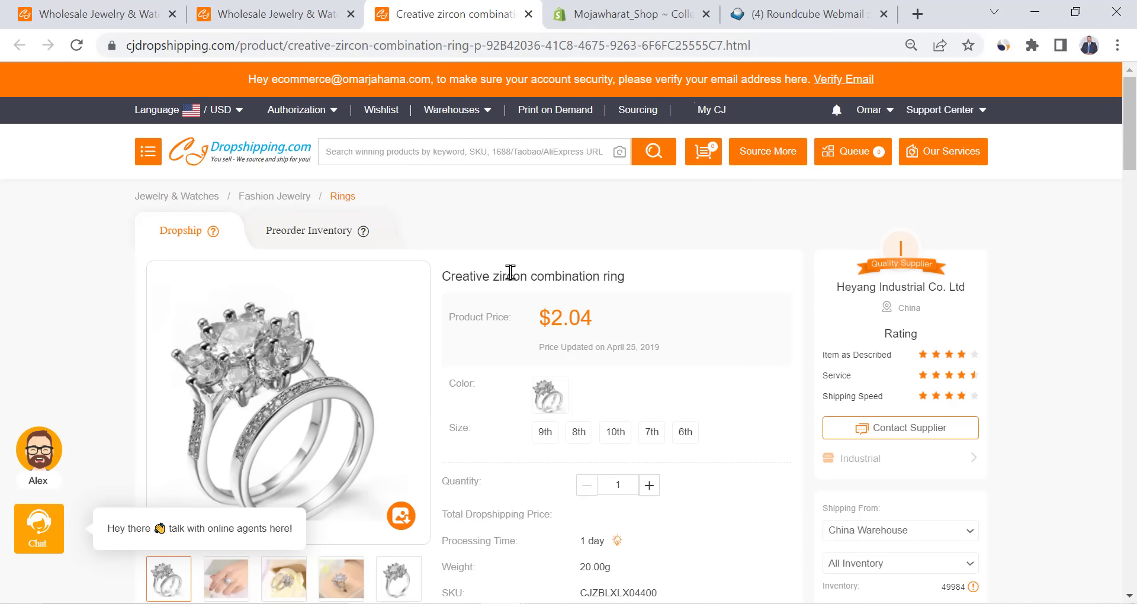
- Examine the ring's product price, supplier details and the Shipping From warehouse setting
{"action": "scroll", "coordinate": [510, 273], "scroll_direction": "down", "scroll_amount": 2}
{"action": "left_click_drag", "start_coordinate": [536, 231], "coordinate": [594, 231]}
{"action": "left_click", "coordinate": [616, 240]}
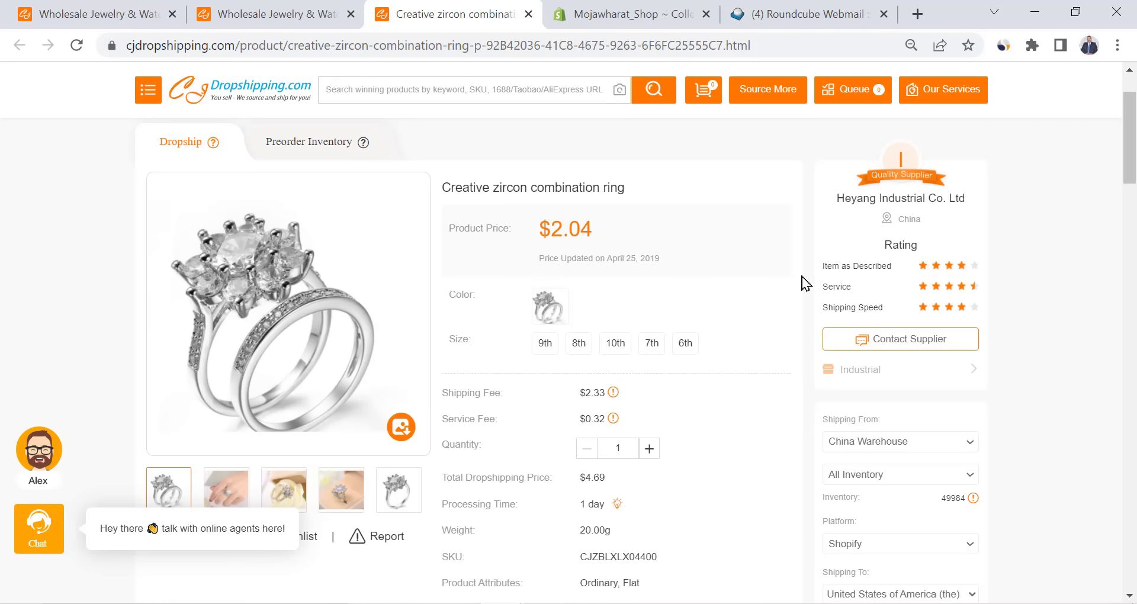
{"action": "scroll", "coordinate": [904, 240], "scroll_direction": "down", "scroll_amount": 3}
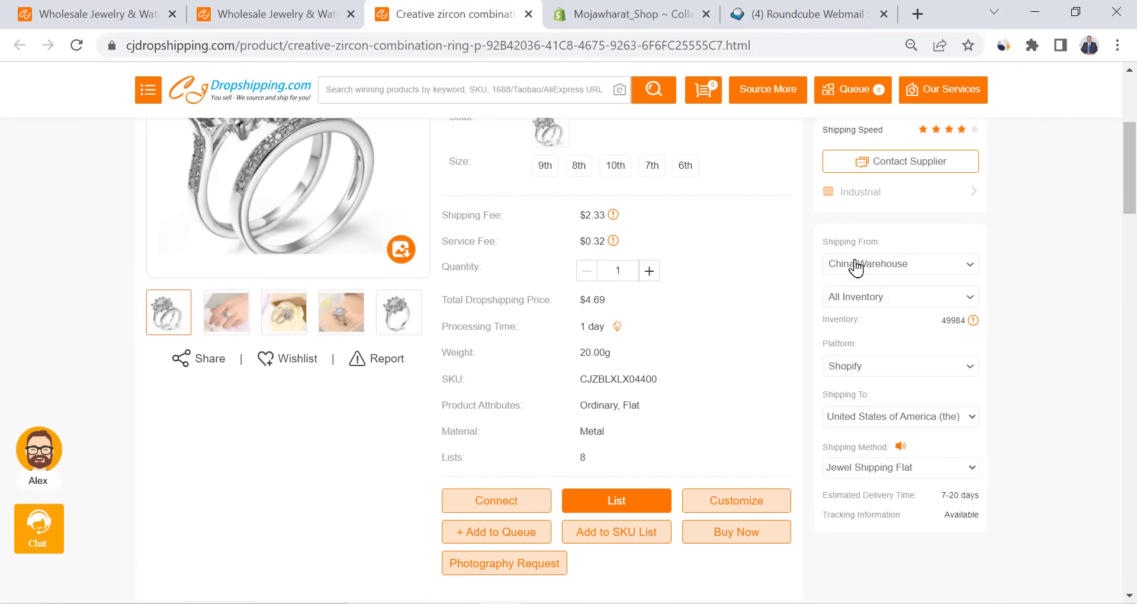
{"action": "left_click_drag", "start_coordinate": [831, 244], "coordinate": [918, 245]}
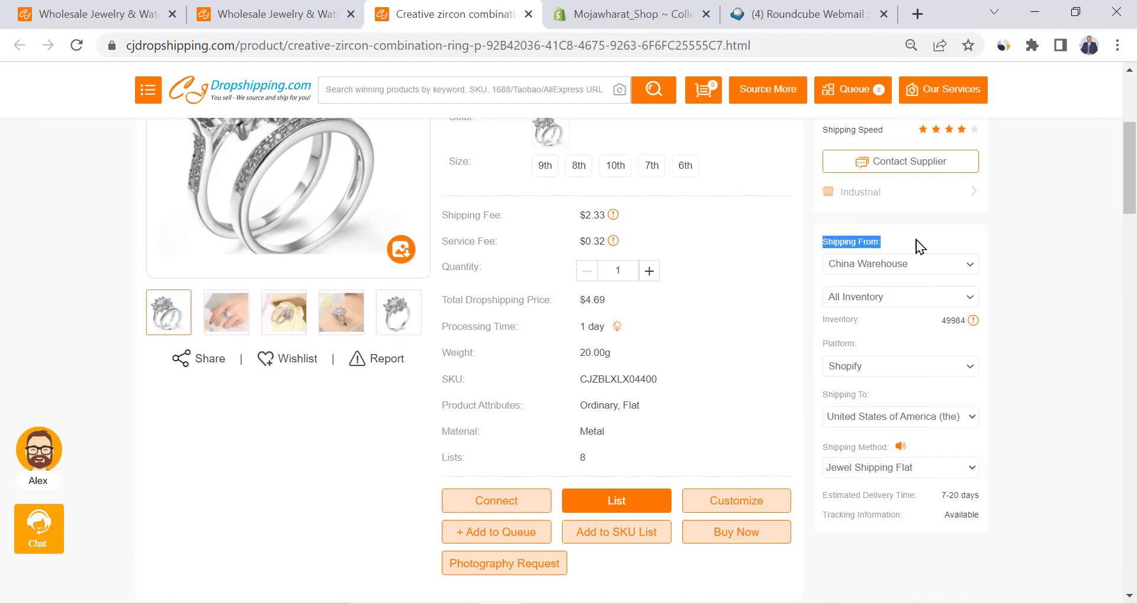
{"action": "left_click", "coordinate": [899, 266]}
{"action": "left_click", "coordinate": [895, 264]}
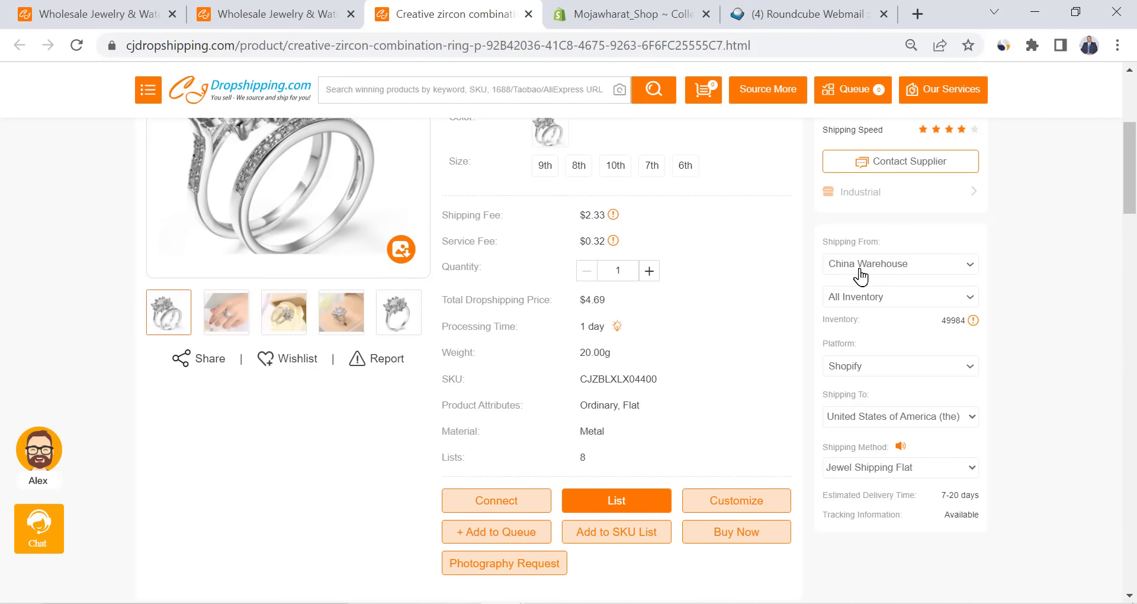
- Look through the ring's Shipping To destination countries, filtering the list by "aust"
{"action": "scroll", "coordinate": [861, 275], "scroll_direction": "down", "scroll_amount": 3}
{"action": "left_click_drag", "start_coordinate": [823, 216], "coordinate": [890, 221]}
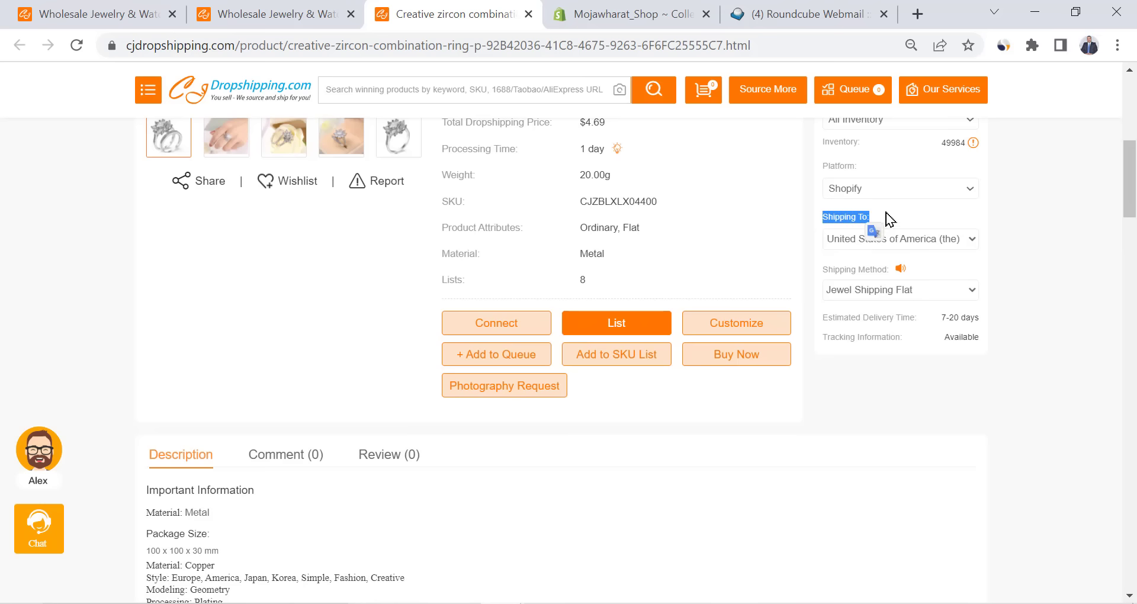
{"action": "left_click", "coordinate": [888, 224]}
{"action": "left_click", "coordinate": [844, 240]}
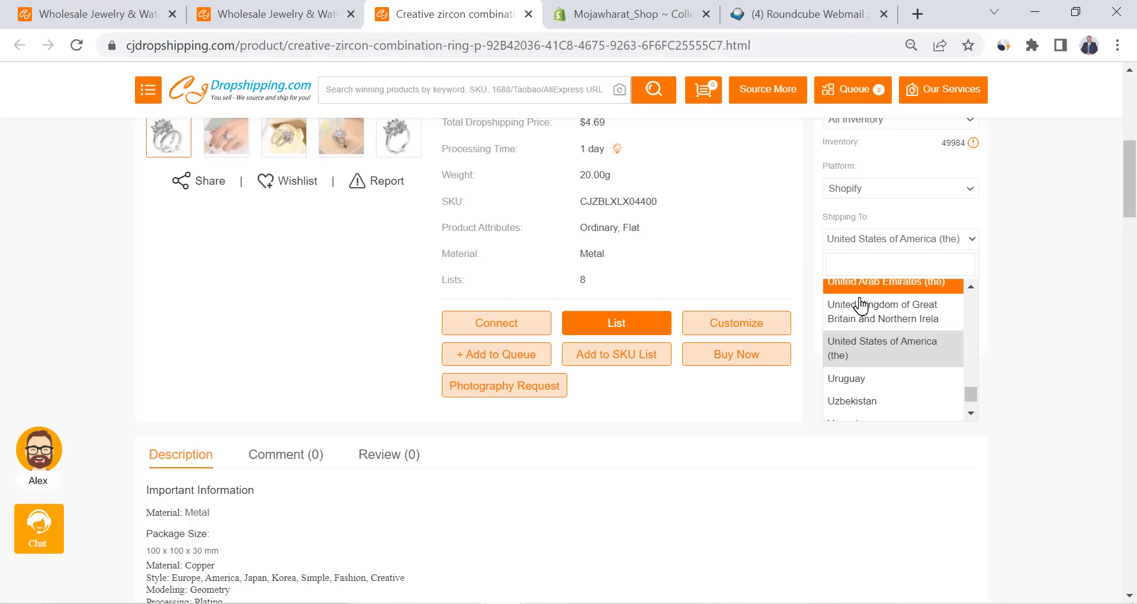
{"action": "left_click", "coordinate": [1034, 263]}
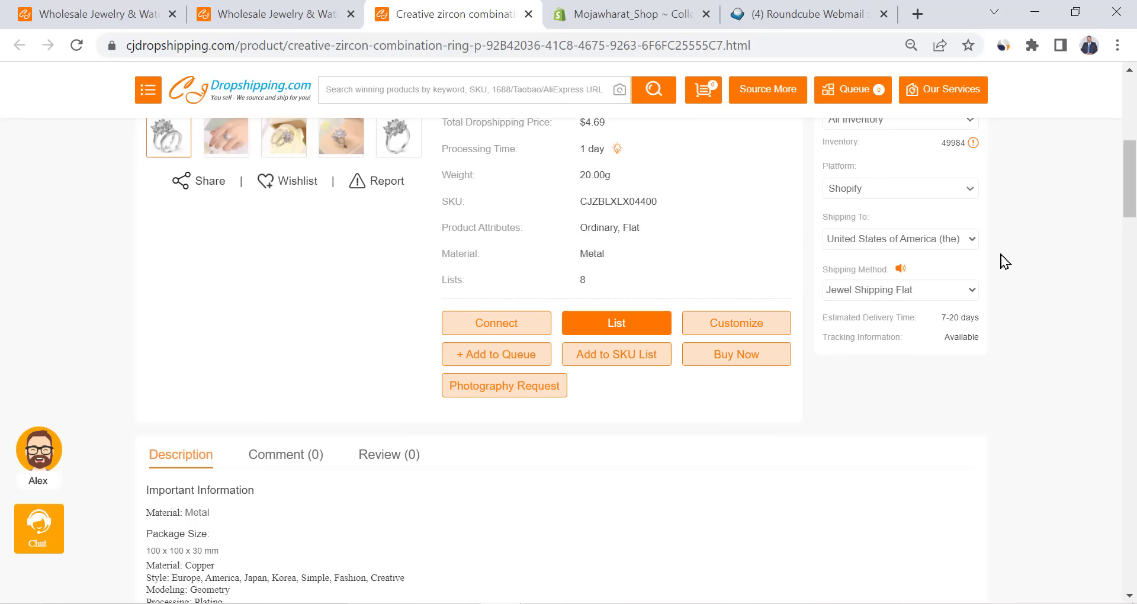
{"action": "left_click", "coordinate": [934, 240]}
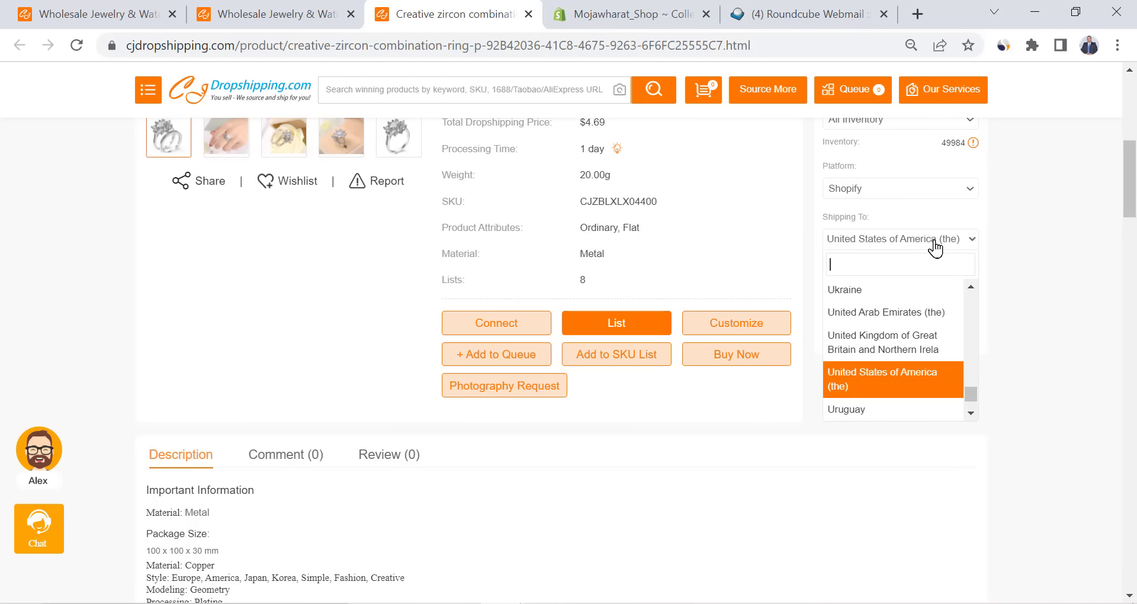
{"action": "type", "text": "aus"}
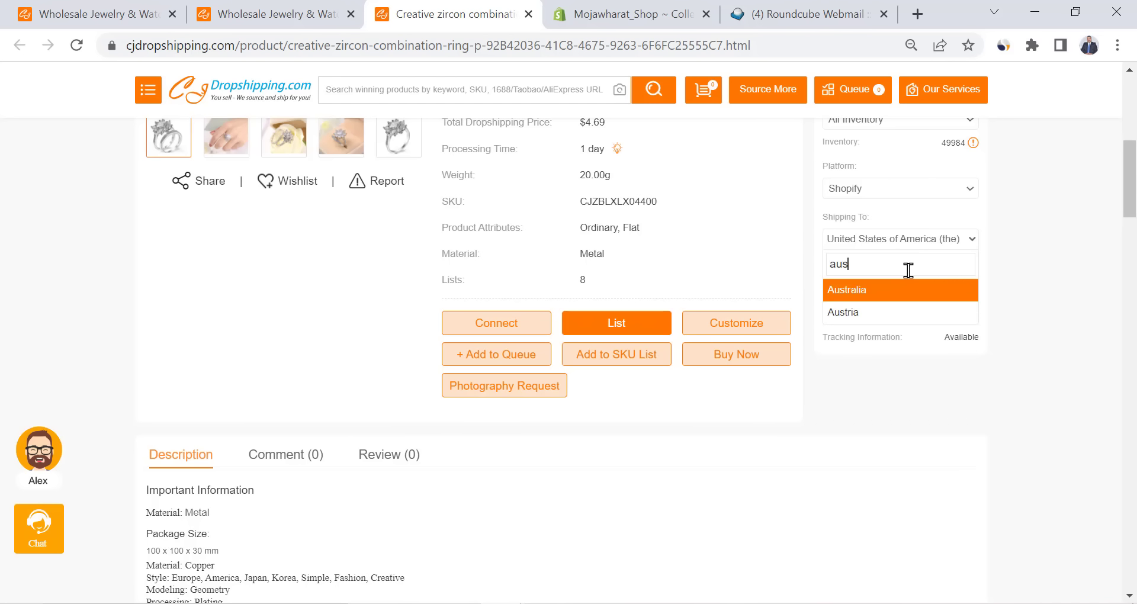
{"action": "type", "text": "t"}
{"action": "left_click", "coordinate": [971, 239]}
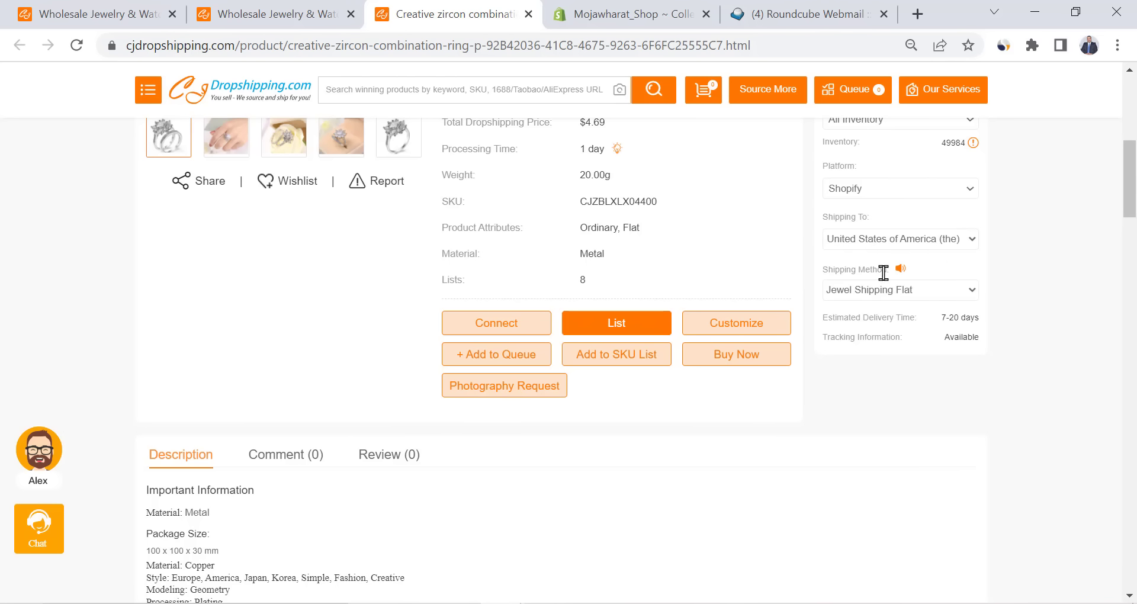
- Compare the ring's shipping methods to the United States, choose CJPacket YT Ordinary, and check the total dropshipping price
{"action": "left_click_drag", "start_coordinate": [864, 271], "coordinate": [827, 270]}
{"action": "left_click", "coordinate": [868, 296]}
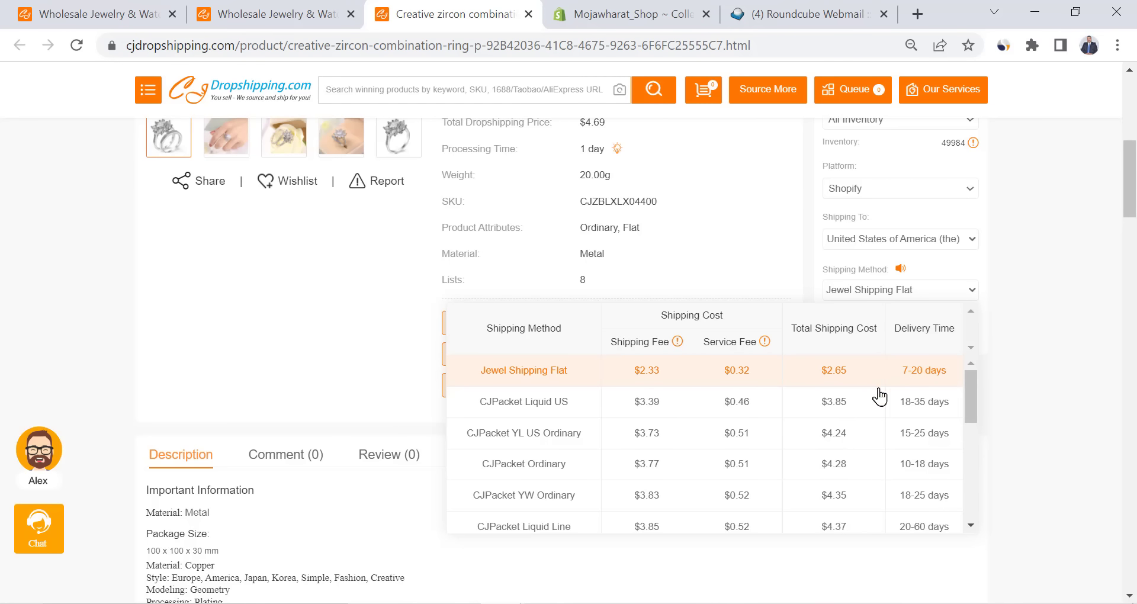
{"action": "scroll", "coordinate": [818, 395], "scroll_direction": "down", "scroll_amount": 2}
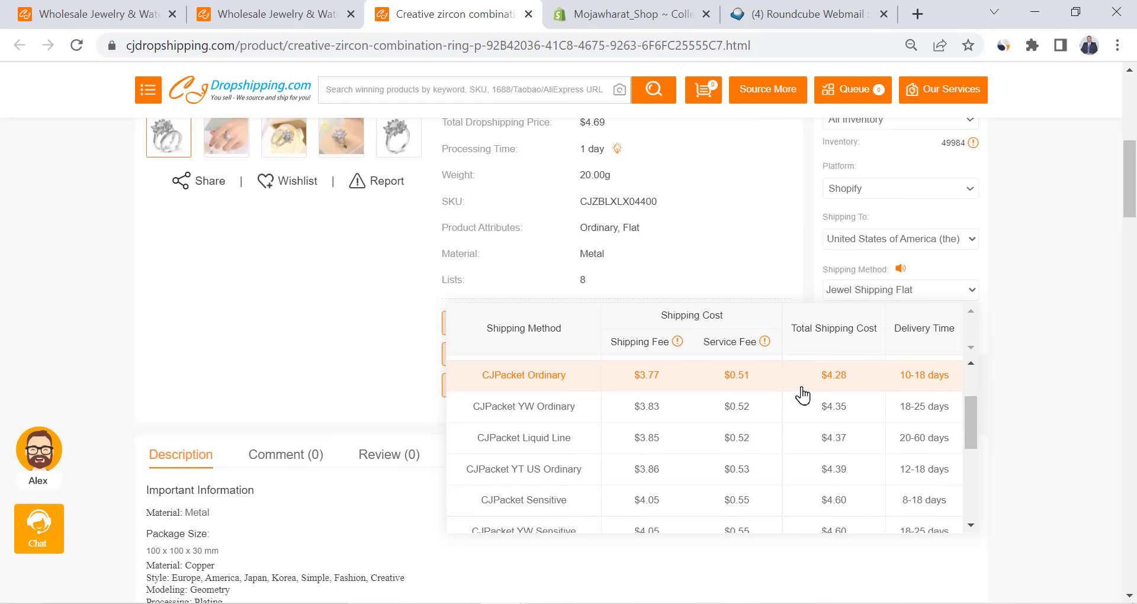
{"action": "scroll", "coordinate": [652, 464], "scroll_direction": "down", "scroll_amount": 3}
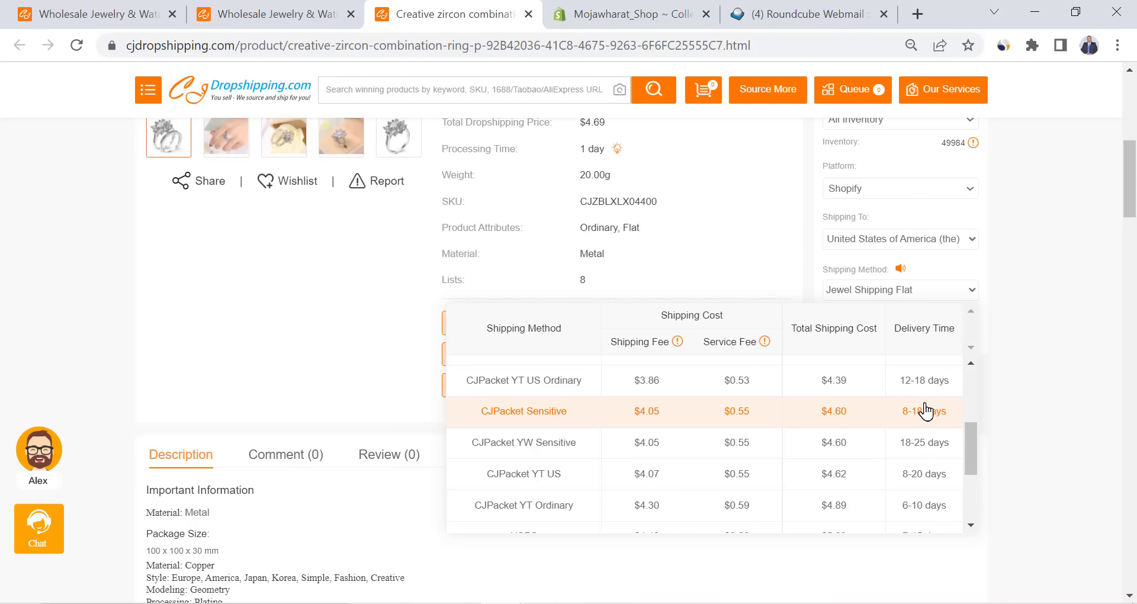
{"action": "scroll", "coordinate": [661, 438], "scroll_direction": "down", "scroll_amount": 3}
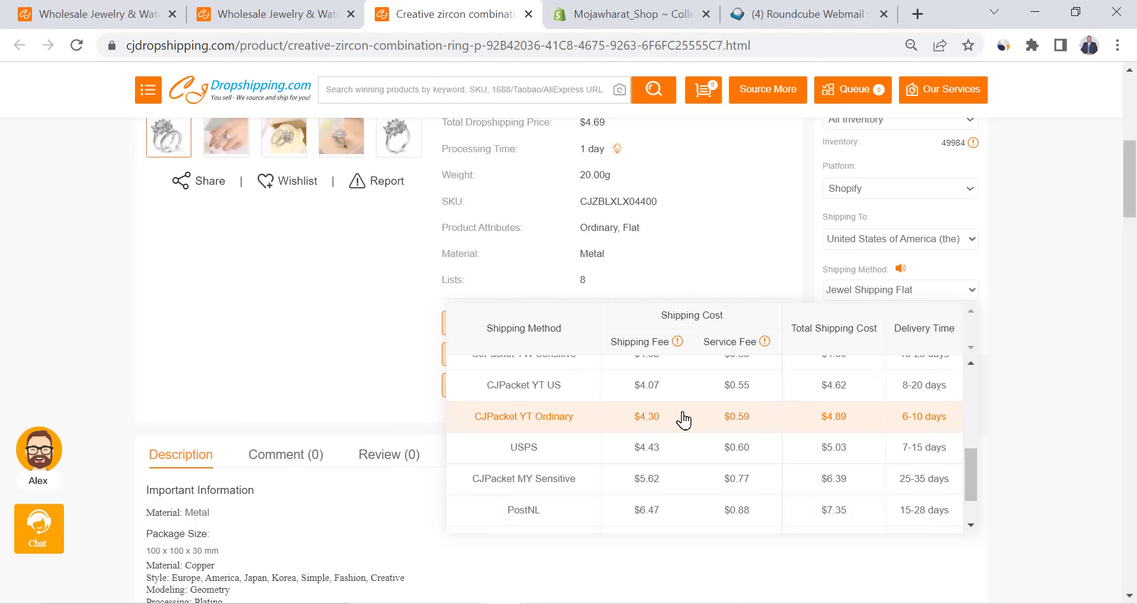
{"action": "left_click", "coordinate": [563, 425]}
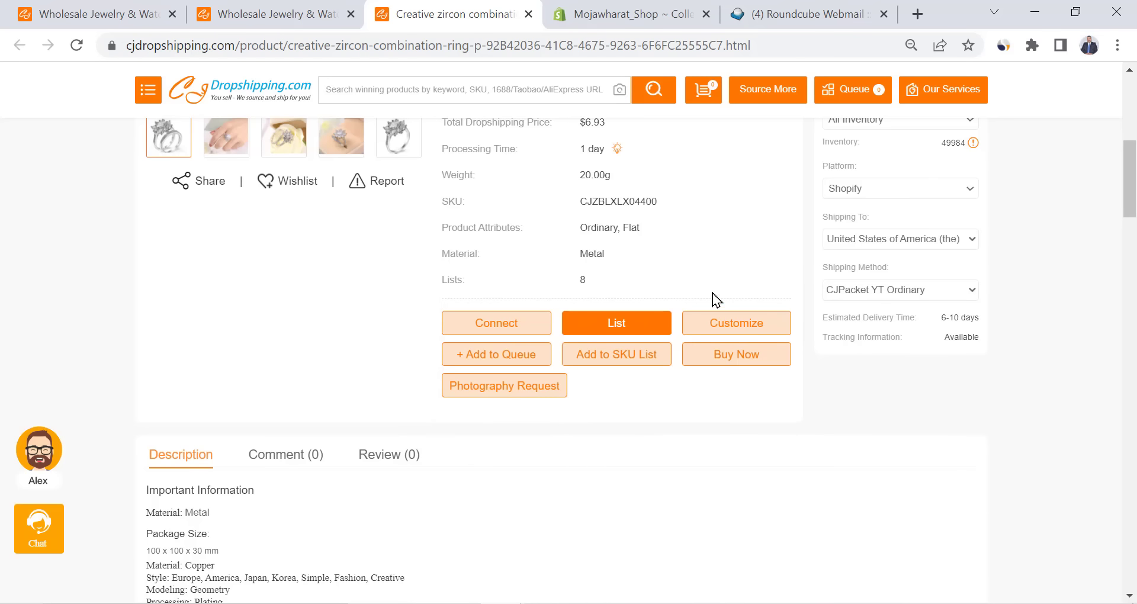
{"action": "scroll", "coordinate": [592, 299], "scroll_direction": "up", "scroll_amount": 3}
{"action": "left_click_drag", "start_coordinate": [473, 300], "coordinate": [633, 296]}
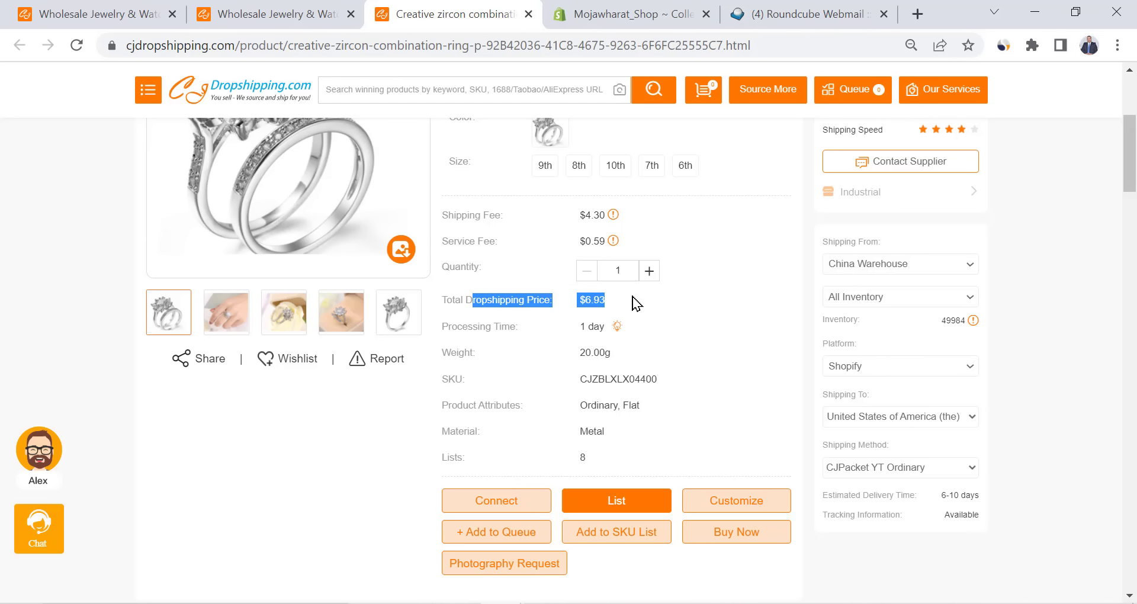
{"action": "left_click", "coordinate": [589, 300]}
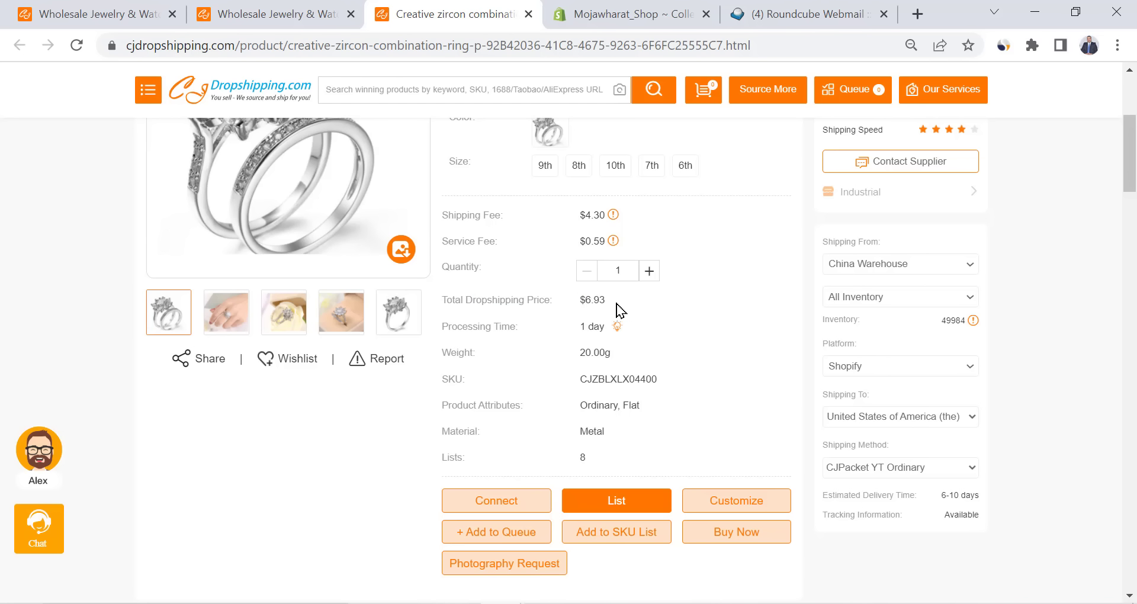
{"action": "scroll", "coordinate": [627, 325], "scroll_direction": "up", "scroll_amount": 2}
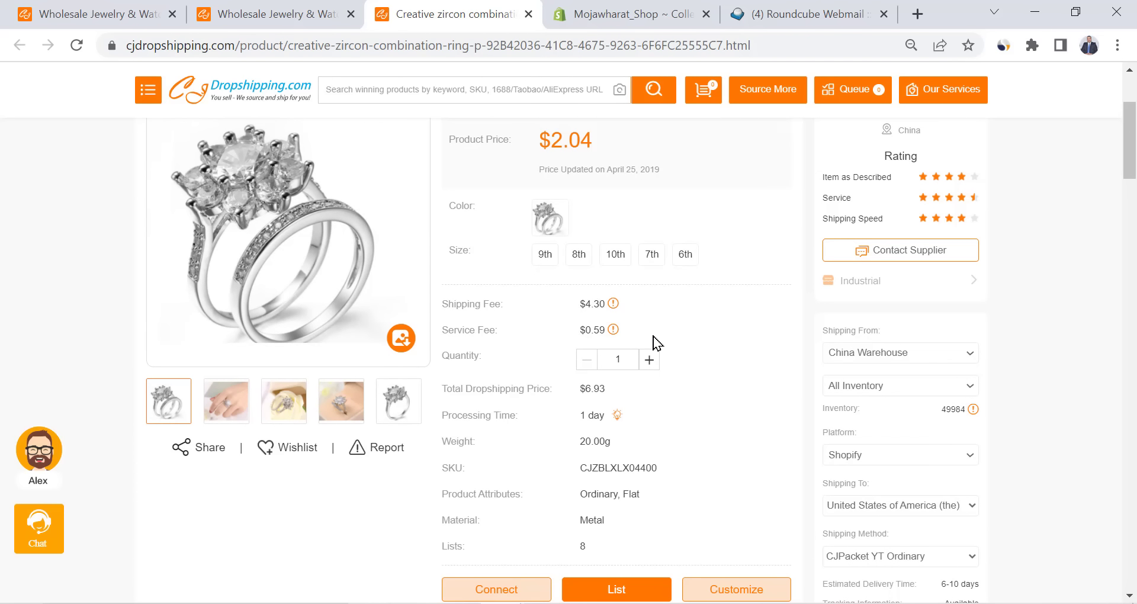
- Change the ring's shipping destination to Germany and compare the costs and delivery times of the available shipping methods
{"action": "scroll", "coordinate": [656, 343], "scroll_direction": "down", "scroll_amount": 2}
{"action": "left_click", "coordinate": [878, 425]}
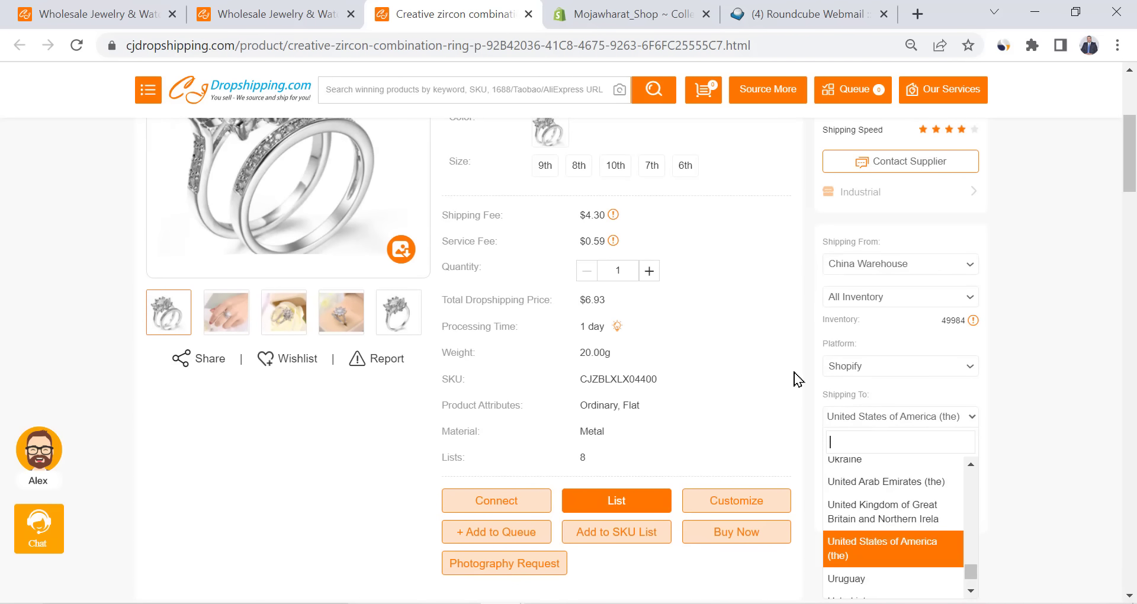
{"action": "scroll", "coordinate": [794, 379], "scroll_direction": "down", "scroll_amount": 2}
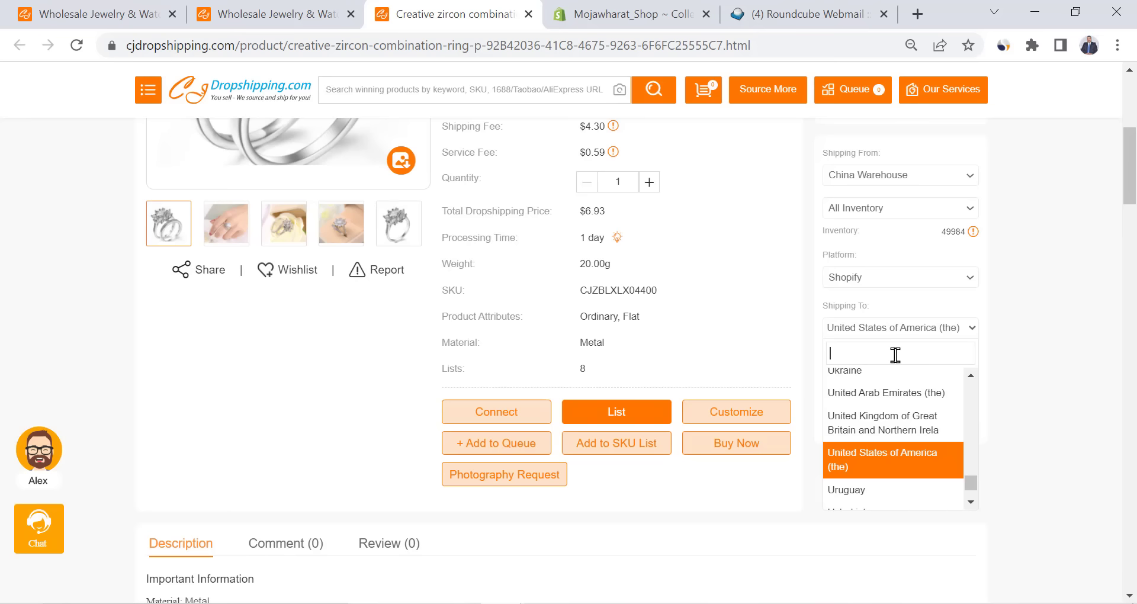
{"action": "type", "text": "germa"}
{"action": "left_click", "coordinate": [885, 378]}
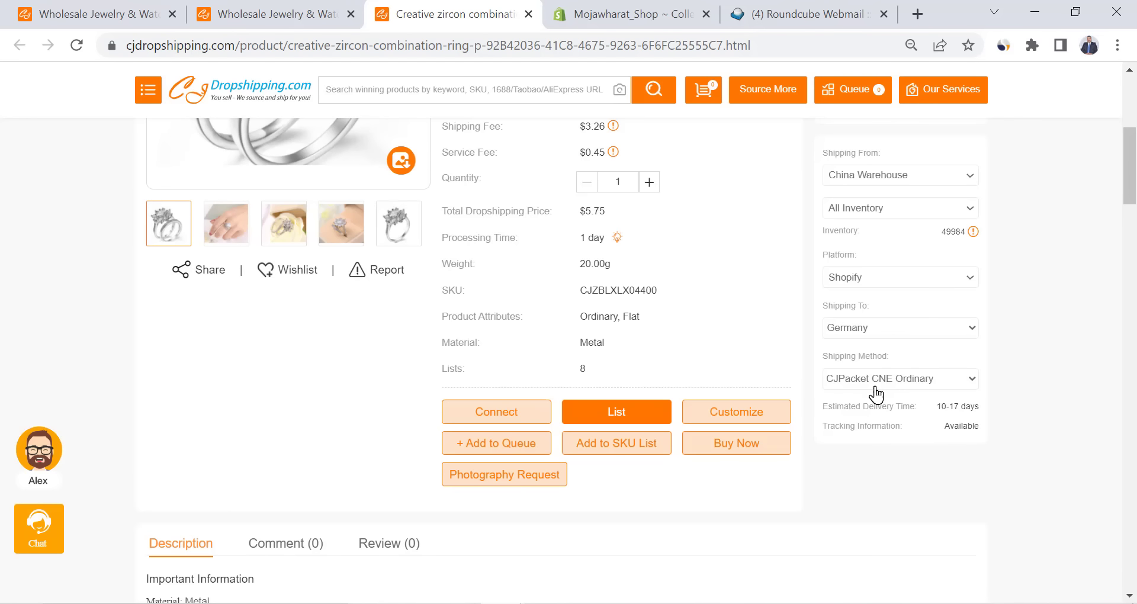
{"action": "left_click", "coordinate": [865, 379]}
{"action": "scroll", "coordinate": [730, 371], "scroll_direction": "down", "scroll_amount": 3}
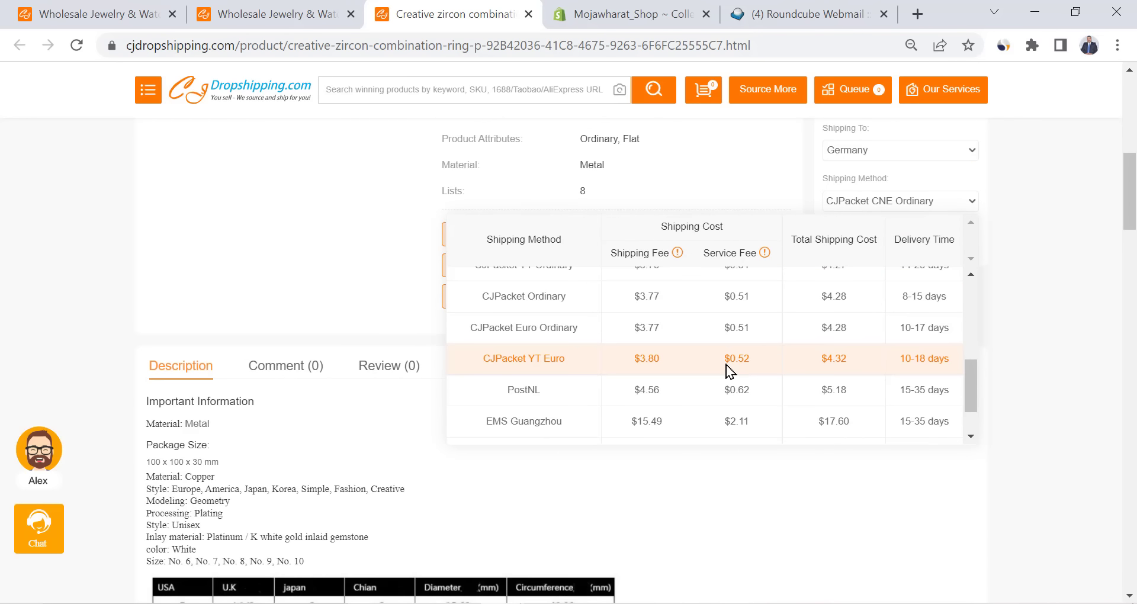
{"action": "scroll", "coordinate": [730, 372], "scroll_direction": "up", "scroll_amount": 1}
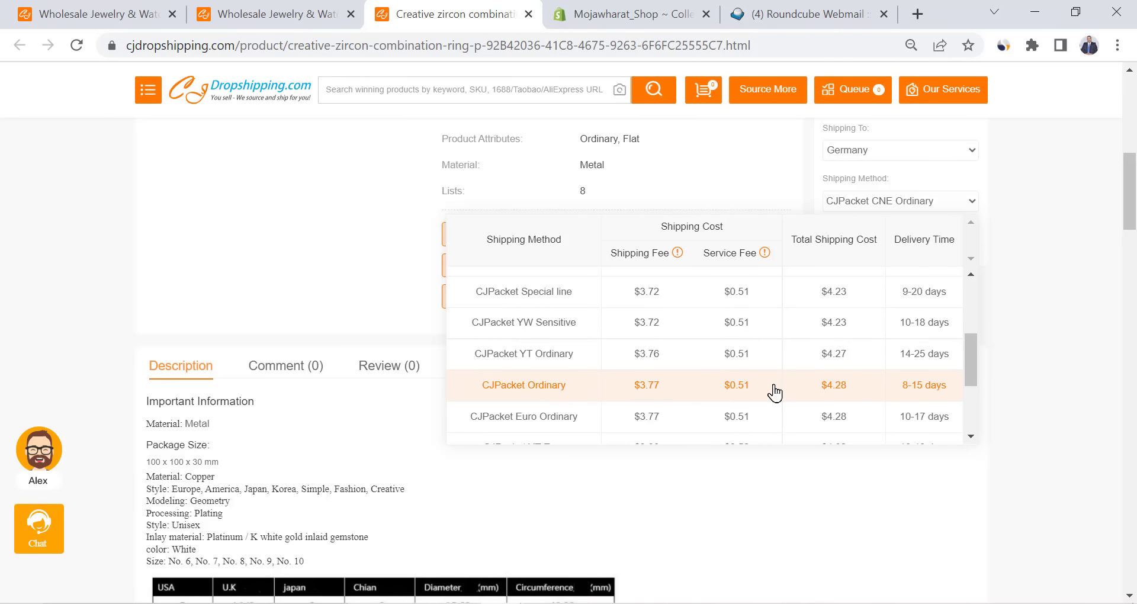
{"action": "scroll", "coordinate": [774, 393], "scroll_direction": "up", "scroll_amount": 2}
{"action": "scroll", "coordinate": [859, 341], "scroll_direction": "up", "scroll_amount": 4}
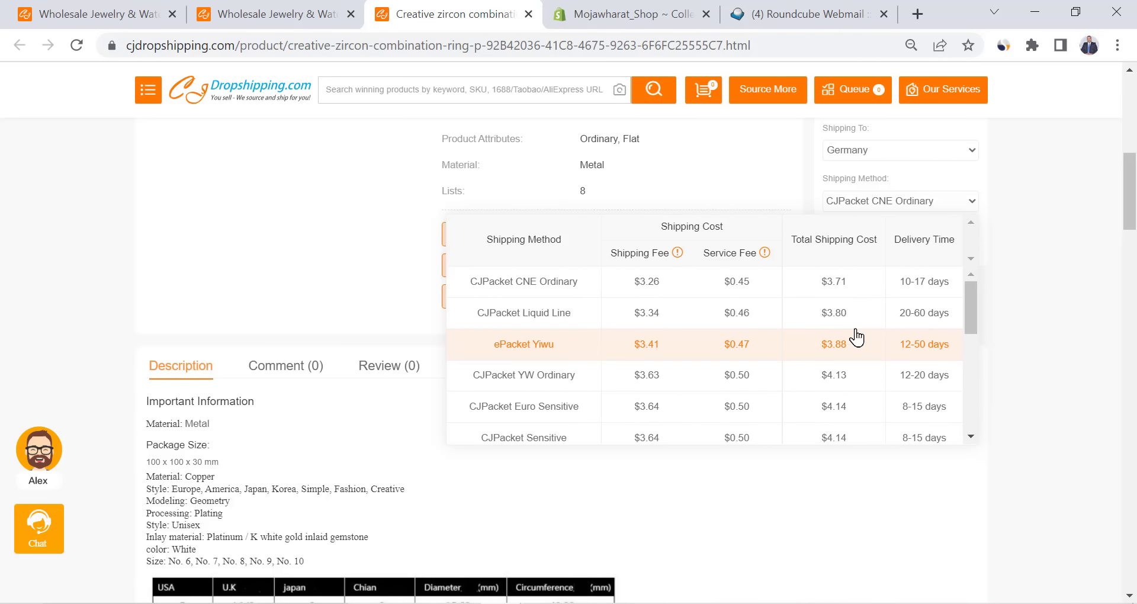
- Set the ring's shipping destination to United States of America and the shipping method to CJPacket YT Ordinary, and review the pricing
{"action": "left_click", "coordinate": [896, 243]}
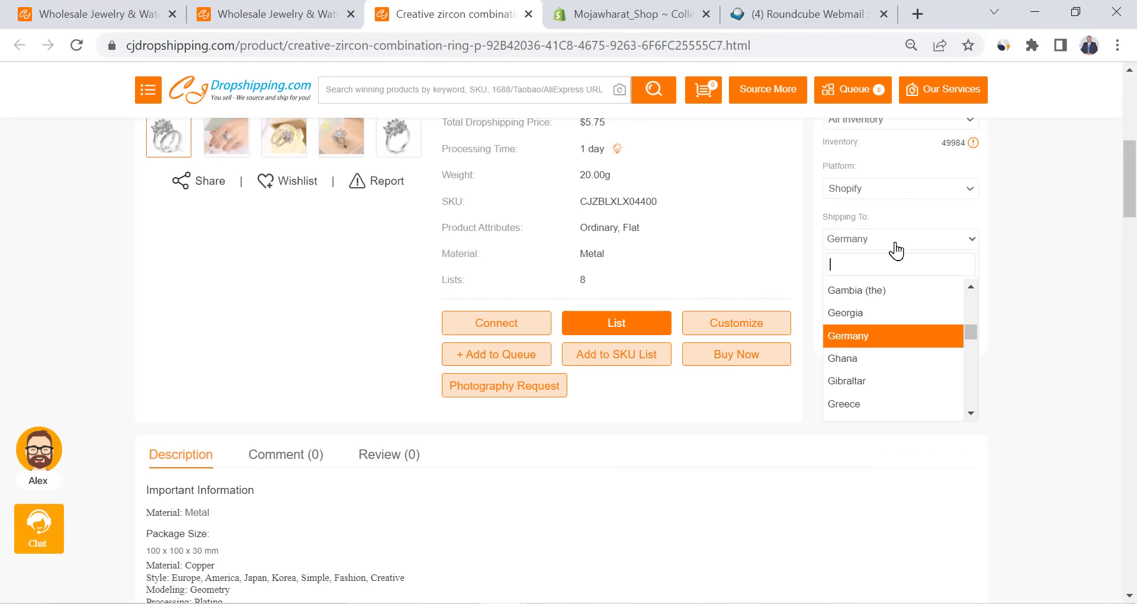
{"action": "type", "text": "u"}
{"action": "left_click", "coordinate": [859, 395]}
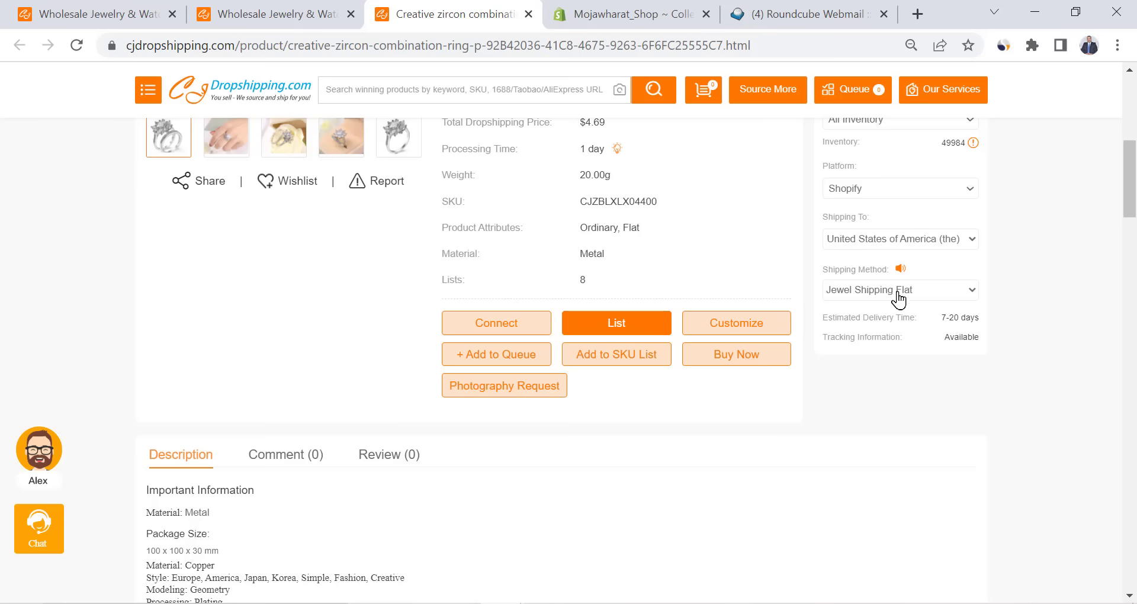
{"action": "left_click", "coordinate": [899, 300]}
{"action": "scroll", "coordinate": [794, 414], "scroll_direction": "down", "scroll_amount": 5}
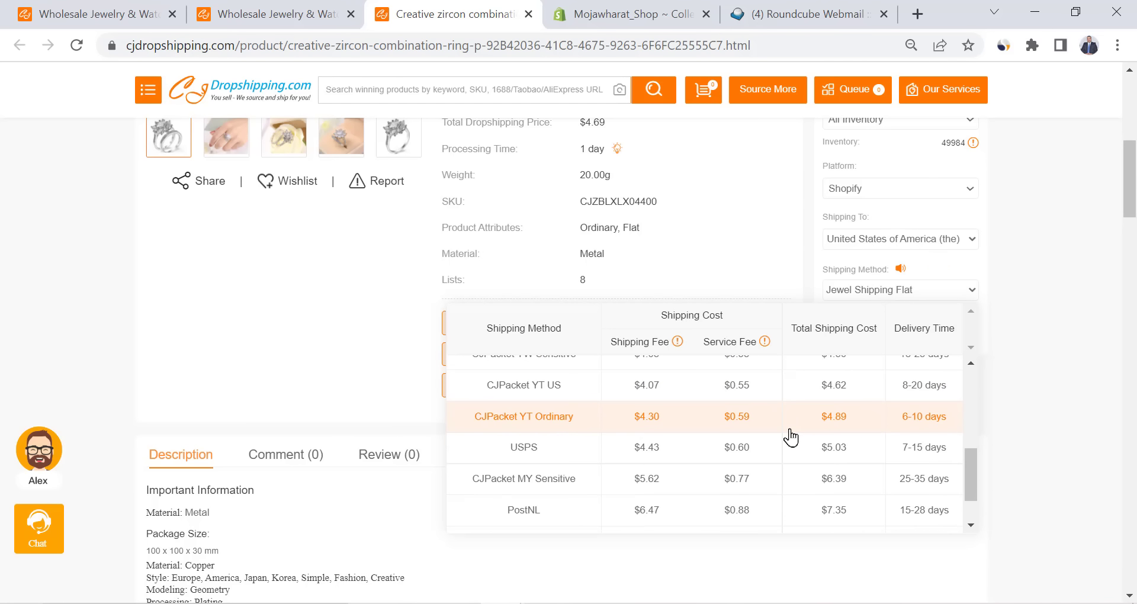
{"action": "left_click", "coordinate": [520, 418]}
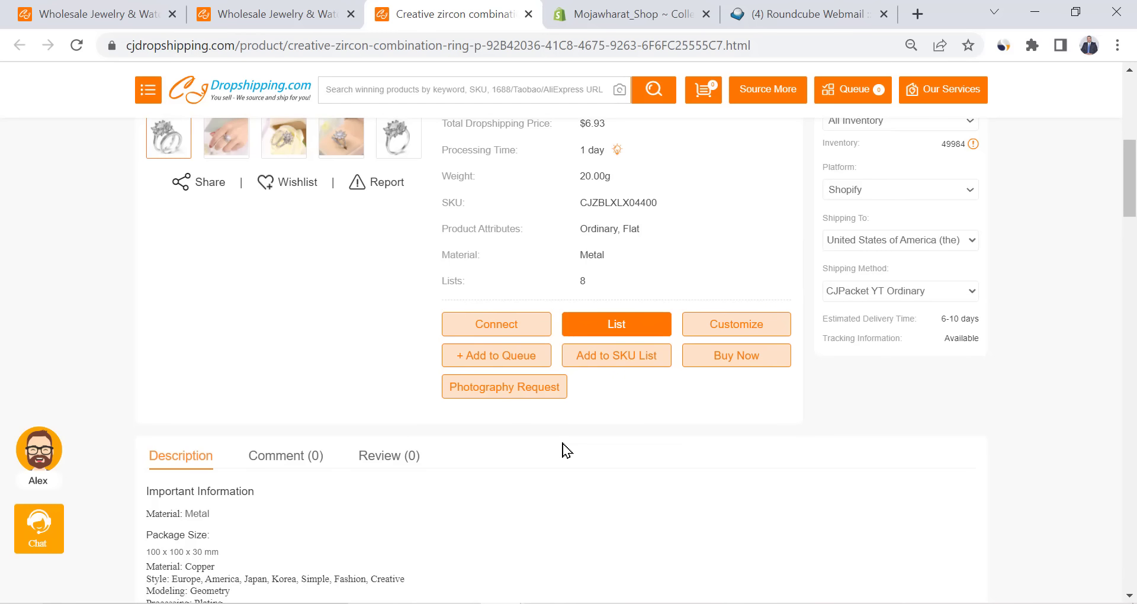
{"action": "scroll", "coordinate": [564, 449], "scroll_direction": "up", "scroll_amount": 5}
{"action": "scroll", "coordinate": [697, 340], "scroll_direction": "down", "scroll_amount": 1}
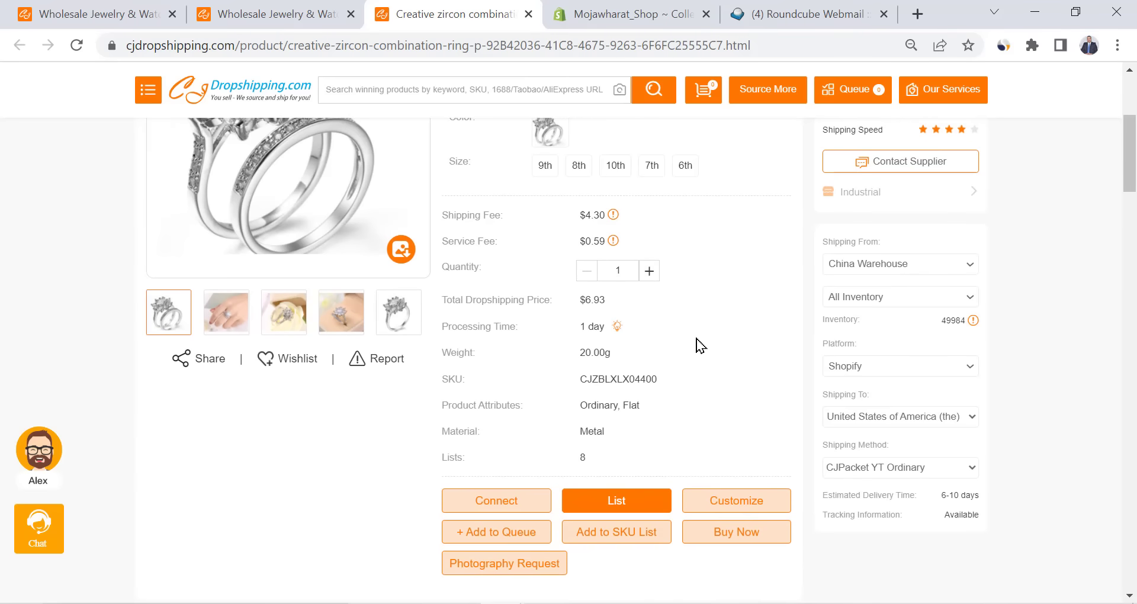
- Start listing the Creative zircon combination ring to the Shopify store and assign it to the Rings collection
{"action": "left_click", "coordinate": [631, 507]}
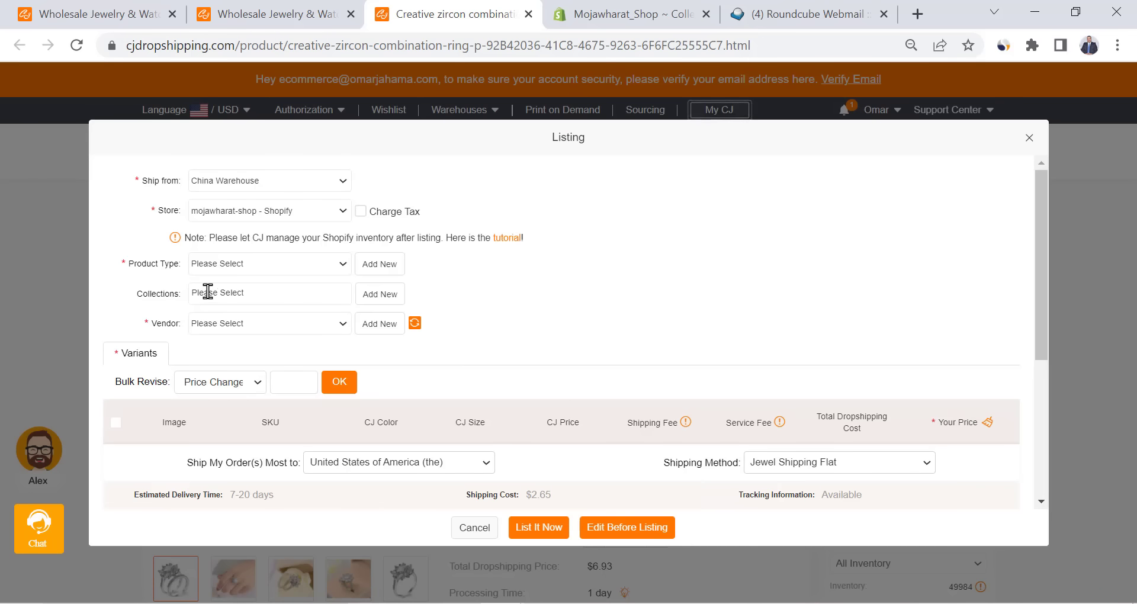
{"action": "left_click", "coordinate": [282, 297]}
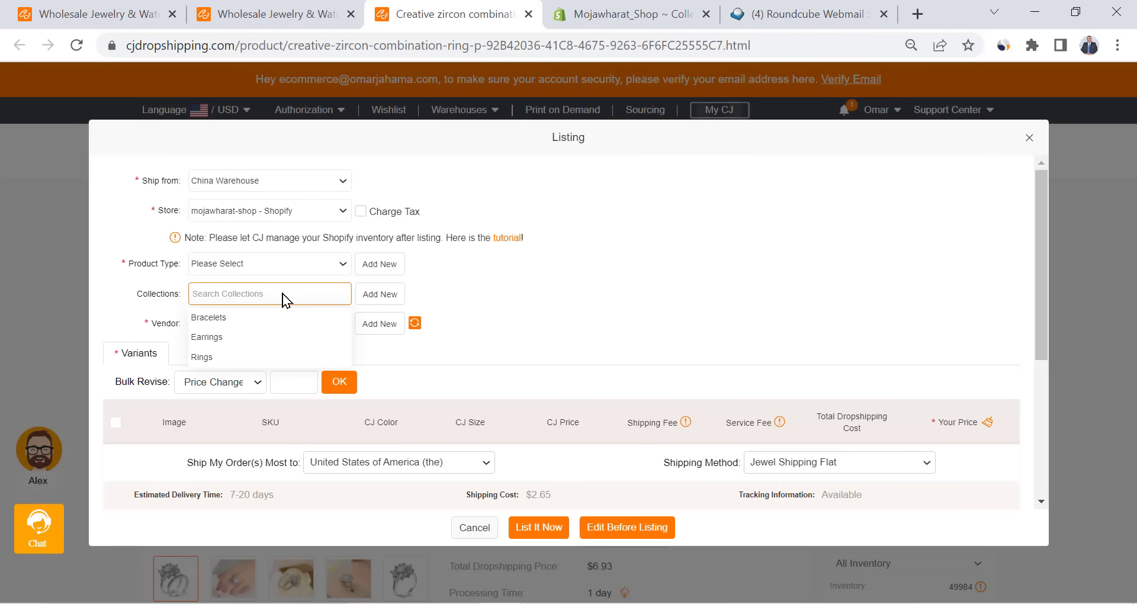
{"action": "left_click", "coordinate": [255, 358]}
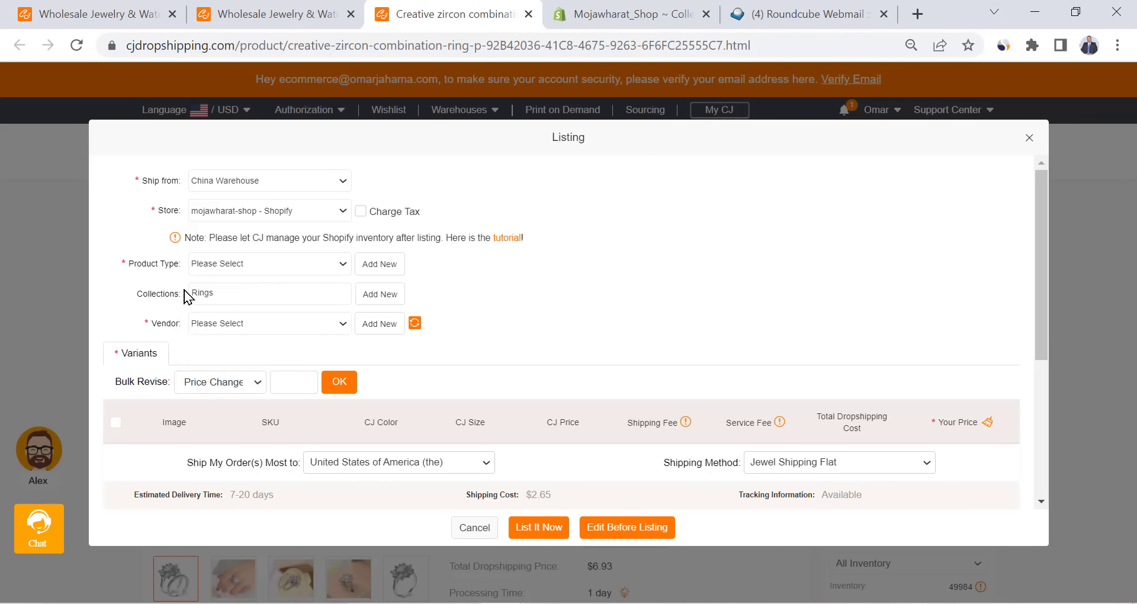
{"action": "left_click", "coordinate": [228, 296]}
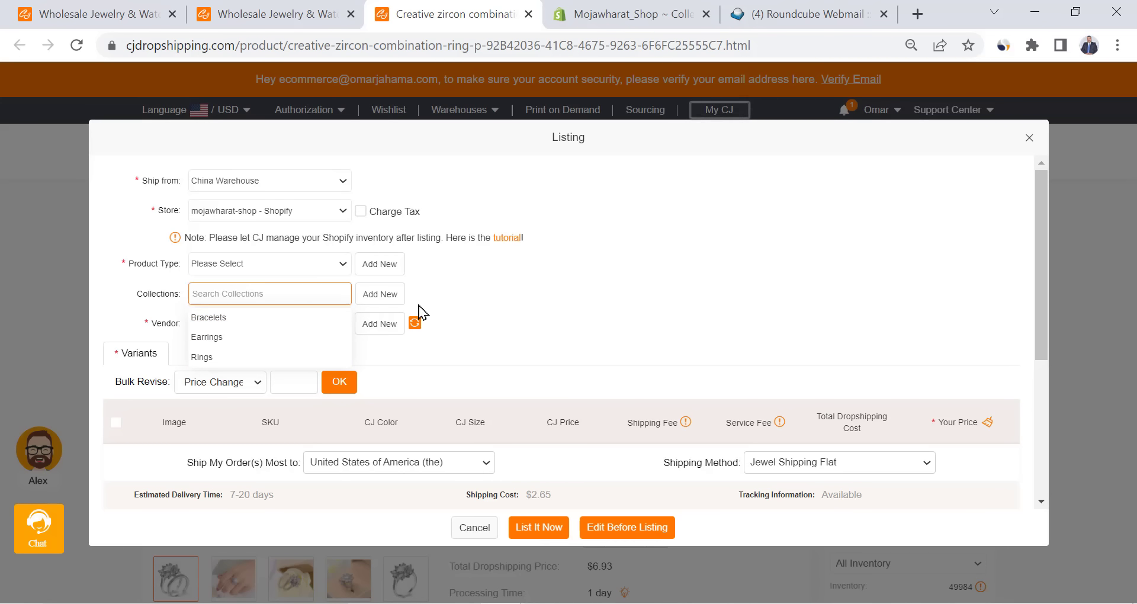
{"action": "left_click", "coordinate": [485, 303]}
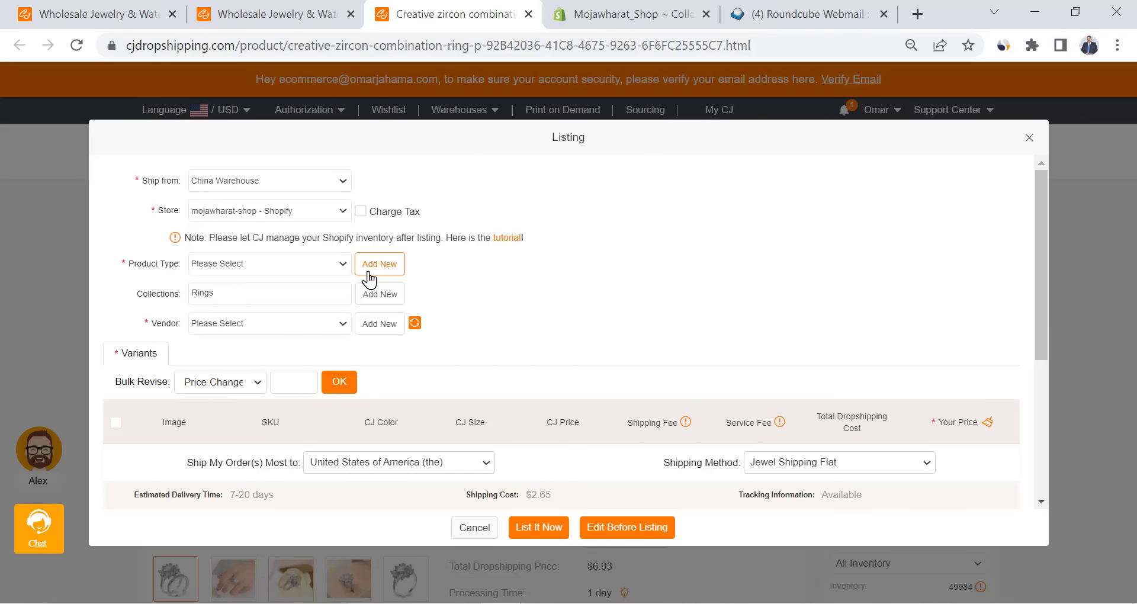
- Add a new product type named Rings and select it for the listing
{"action": "left_click", "coordinate": [394, 265]}
{"action": "left_click", "coordinate": [273, 263]}
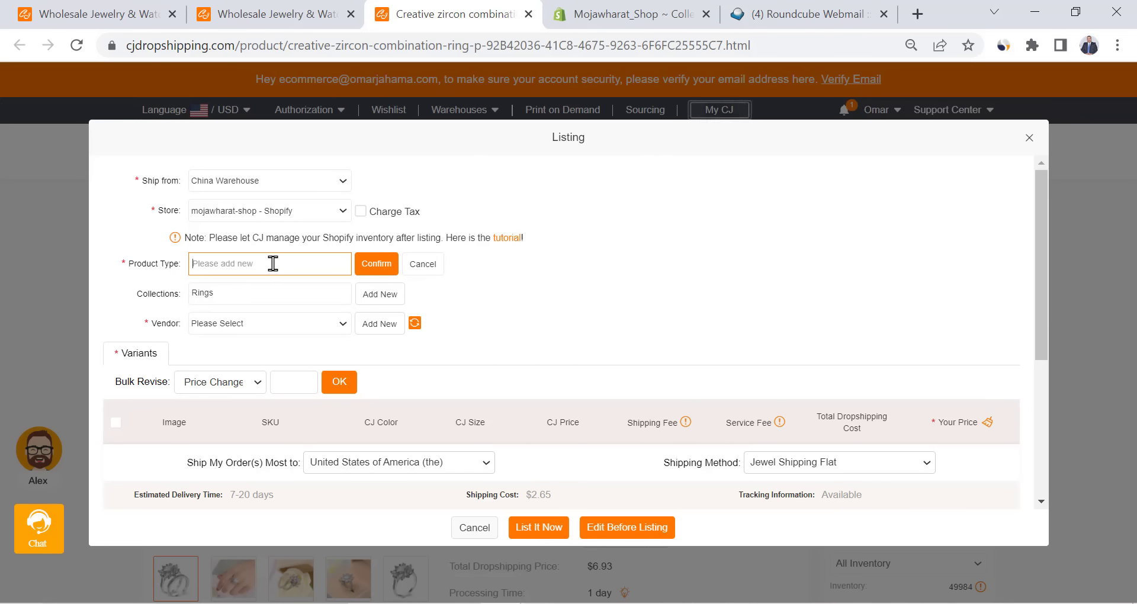
{"action": "type", "text": "Rings"}
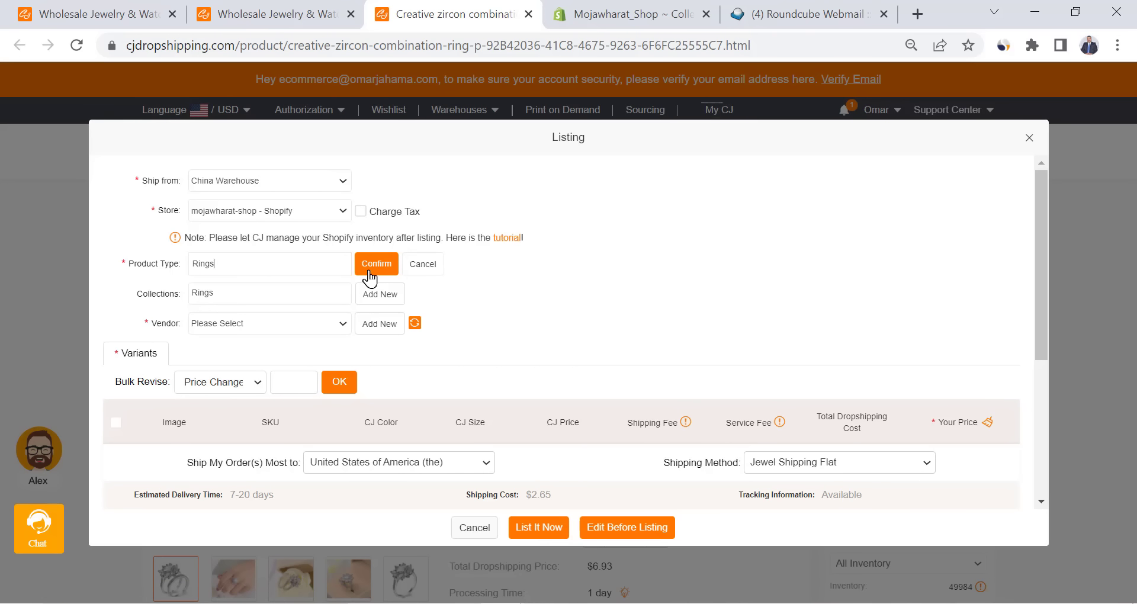
{"action": "left_click", "coordinate": [370, 269]}
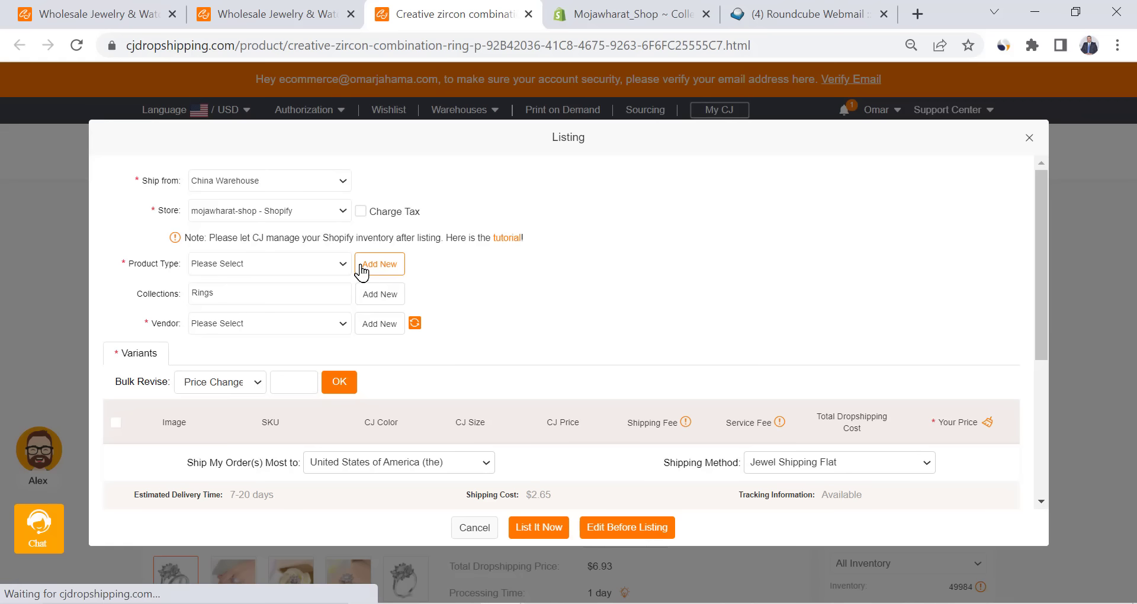
{"action": "left_click", "coordinate": [286, 269]}
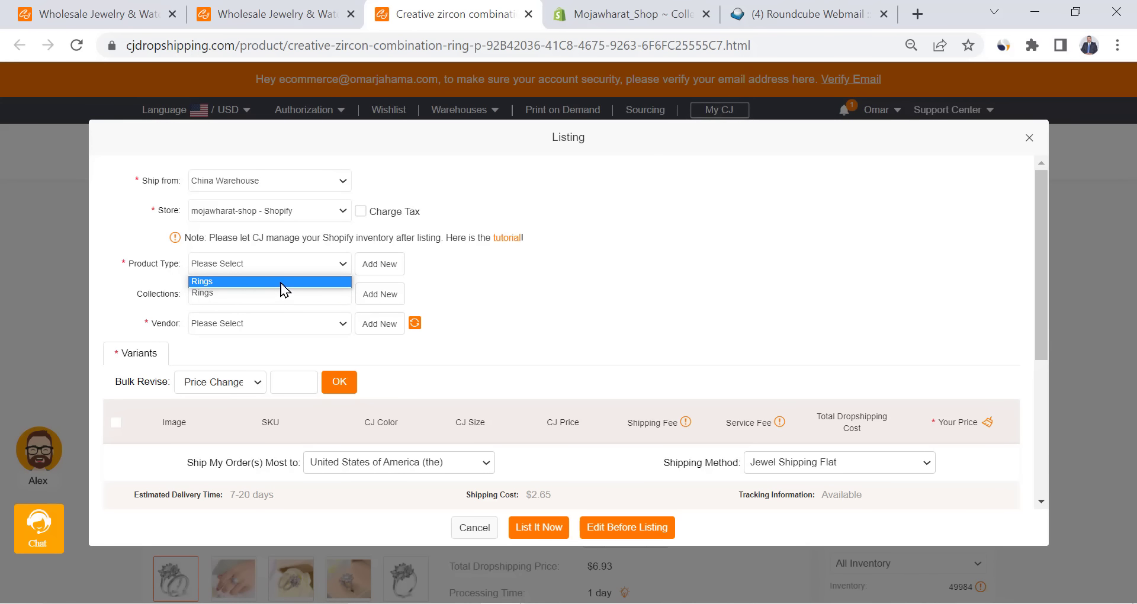
{"action": "left_click", "coordinate": [285, 282]}
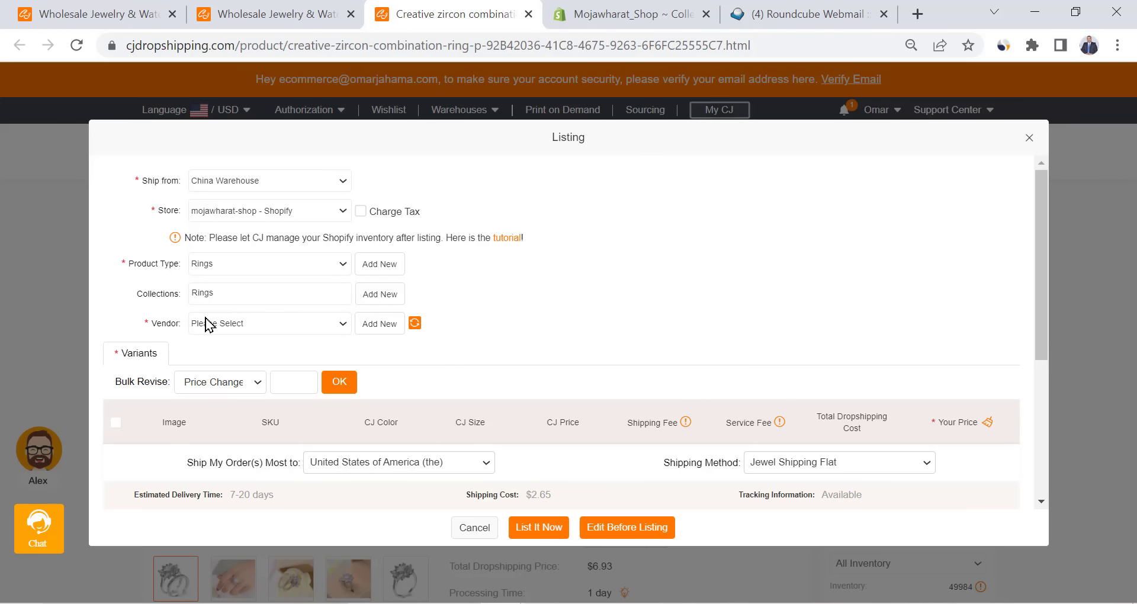
- Add Mojawharat as a new vendor for the ring listing
{"action": "left_click", "coordinate": [224, 323]}
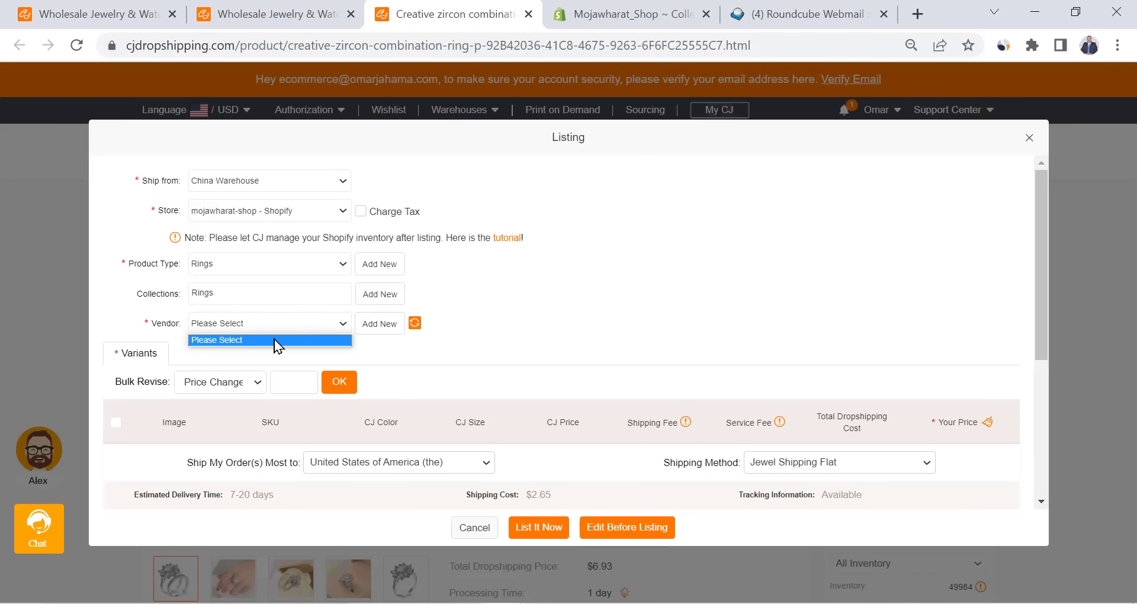
{"action": "left_click", "coordinate": [381, 324]}
{"action": "left_click", "coordinate": [304, 323]}
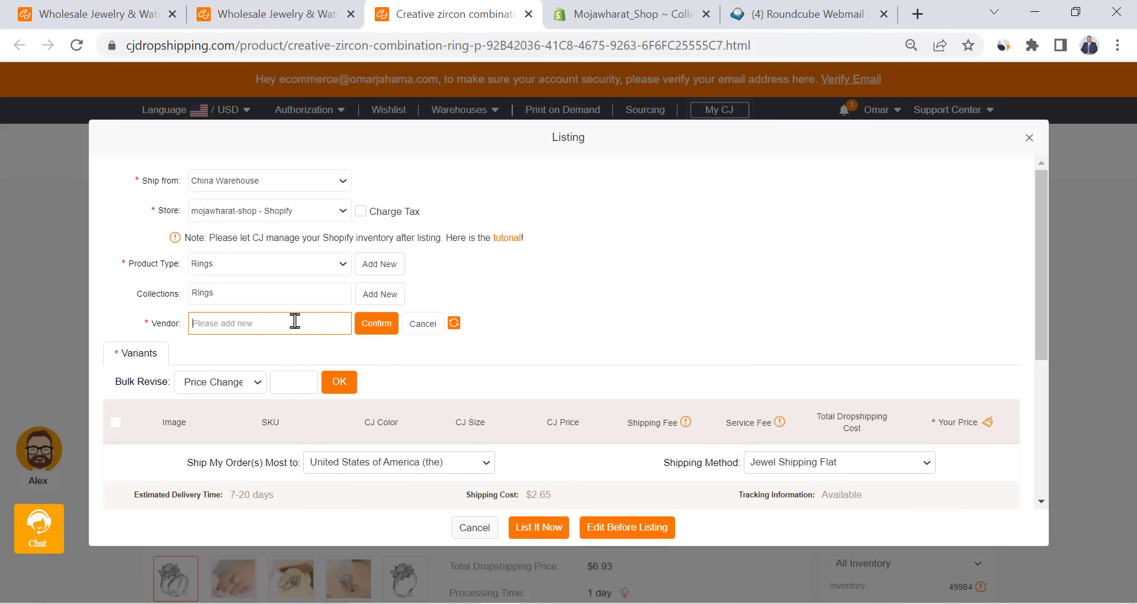
{"action": "type", "text": "Mojawharat"}
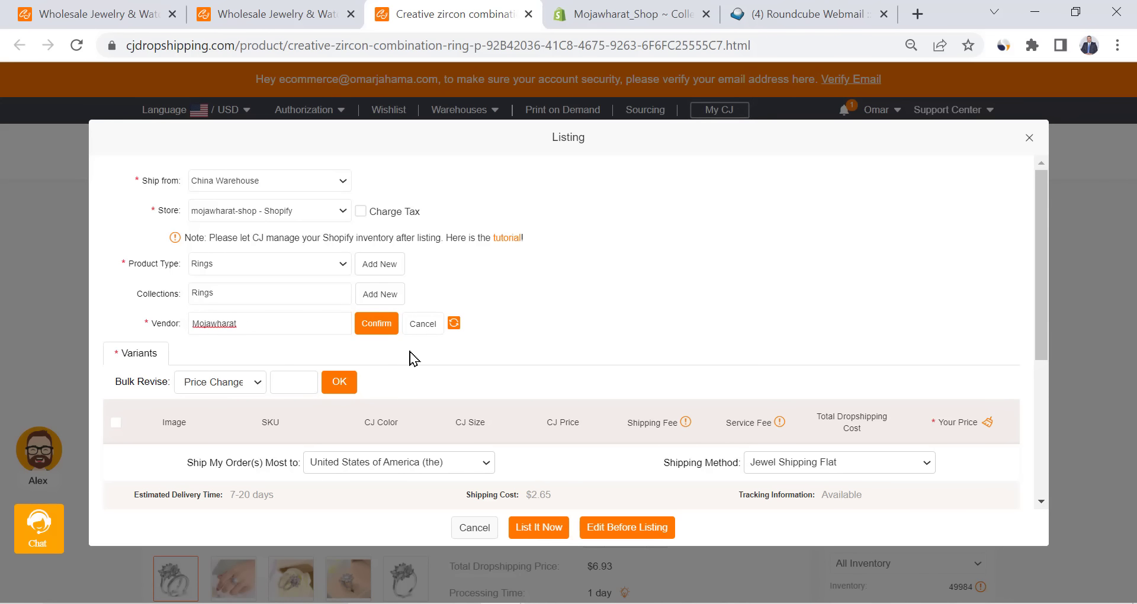
{"action": "left_click", "coordinate": [375, 325]}
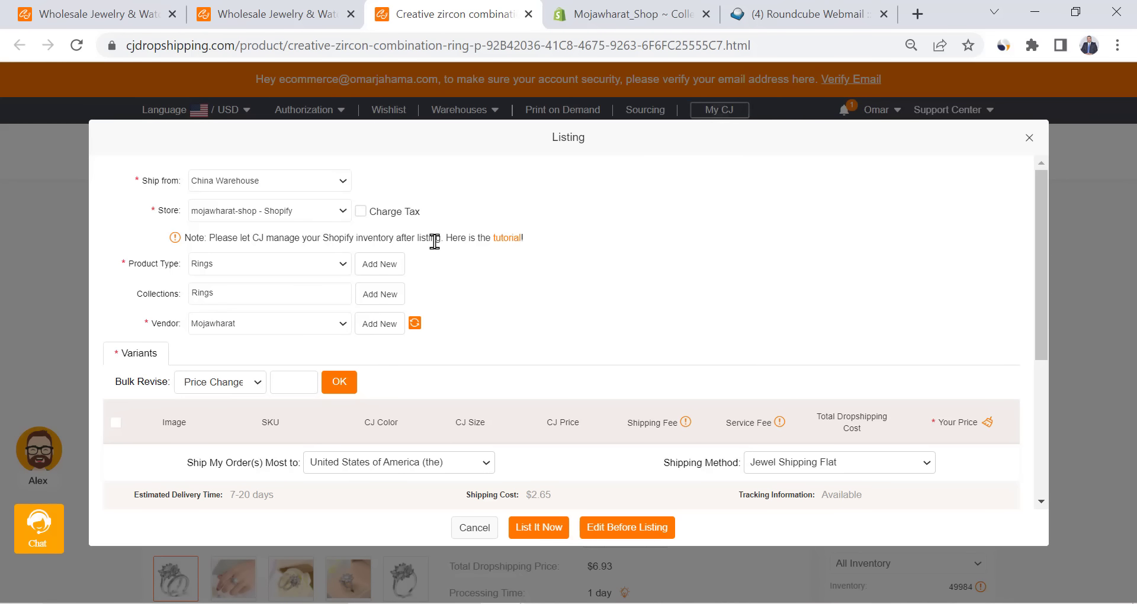
- Set the listing's shipping method to CJPacket YT Ordinary and review the variants' product price, fees and total dropshipping cost
{"action": "scroll", "coordinate": [435, 241], "scroll_direction": "down", "scroll_amount": 3}
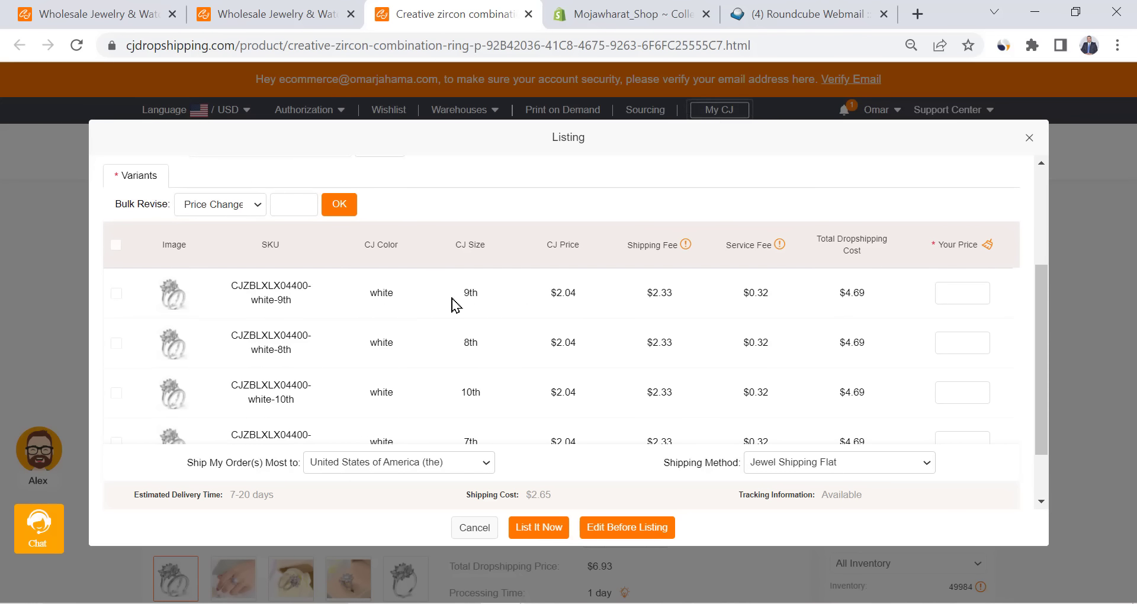
{"action": "scroll", "coordinate": [464, 325], "scroll_direction": "down", "scroll_amount": 1}
{"action": "scroll", "coordinate": [355, 308], "scroll_direction": "down", "scroll_amount": 1}
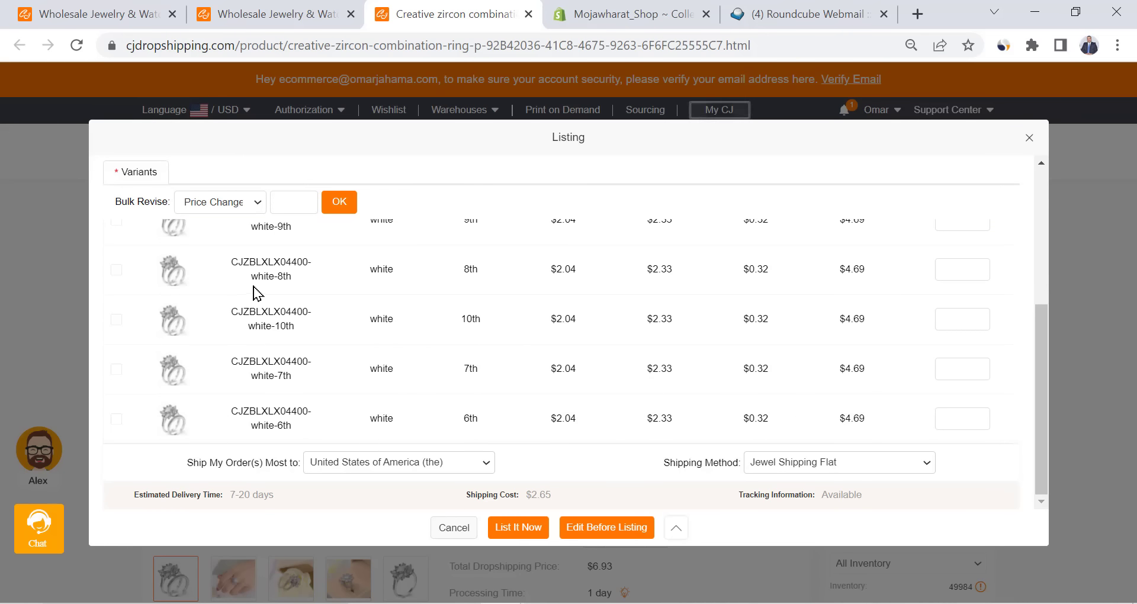
{"action": "scroll", "coordinate": [368, 338], "scroll_direction": "up", "scroll_amount": 2}
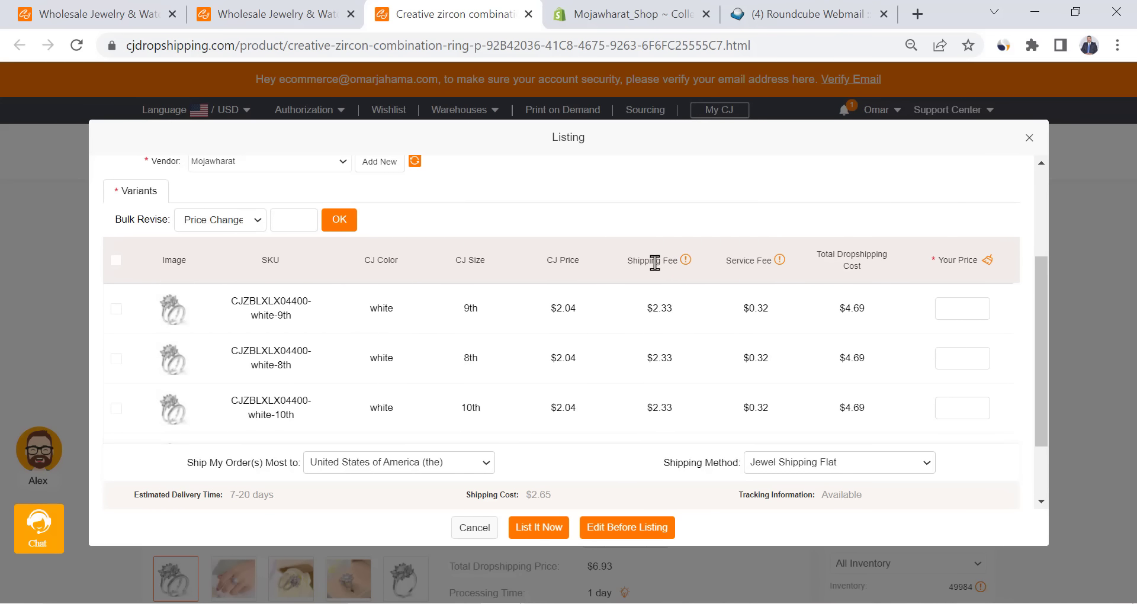
{"action": "scroll", "coordinate": [654, 264], "scroll_direction": "down", "scroll_amount": 2}
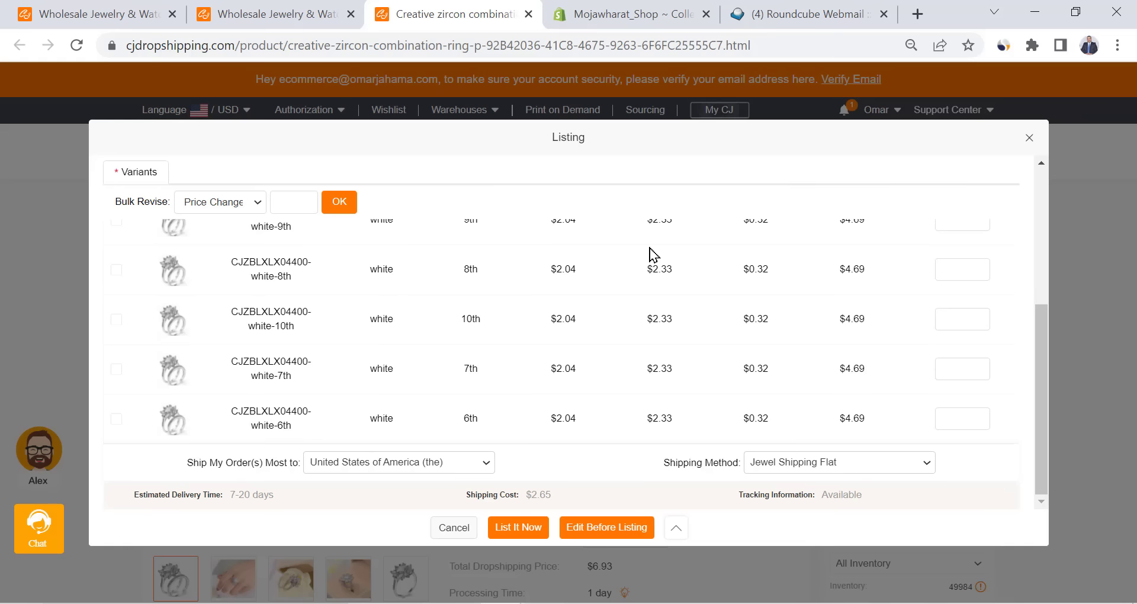
{"action": "scroll", "coordinate": [664, 278], "scroll_direction": "up", "scroll_amount": 2}
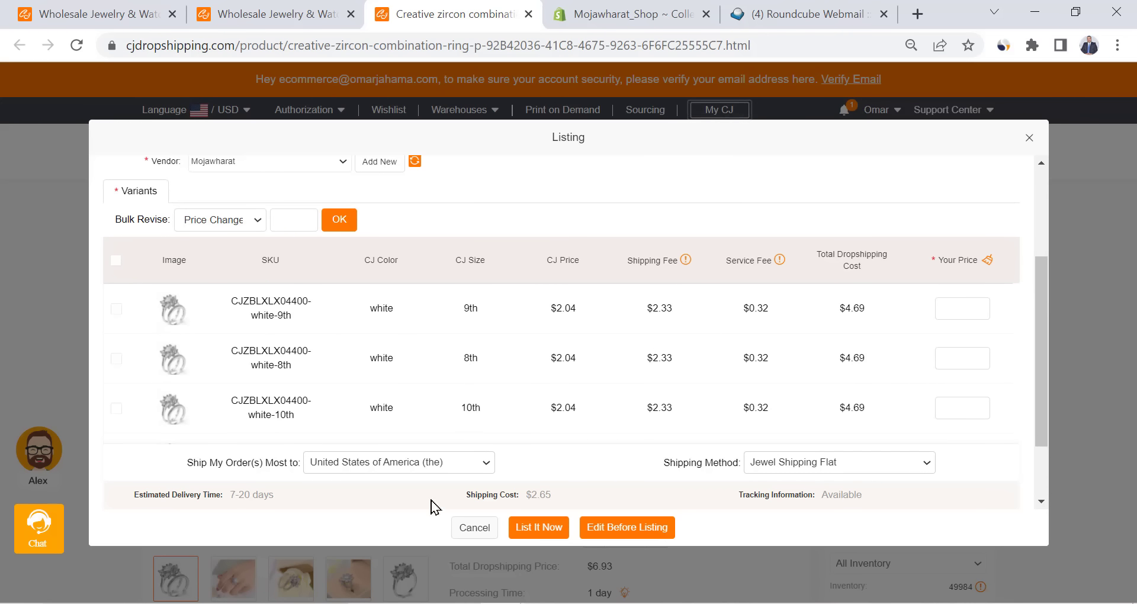
{"action": "left_click", "coordinate": [874, 463]}
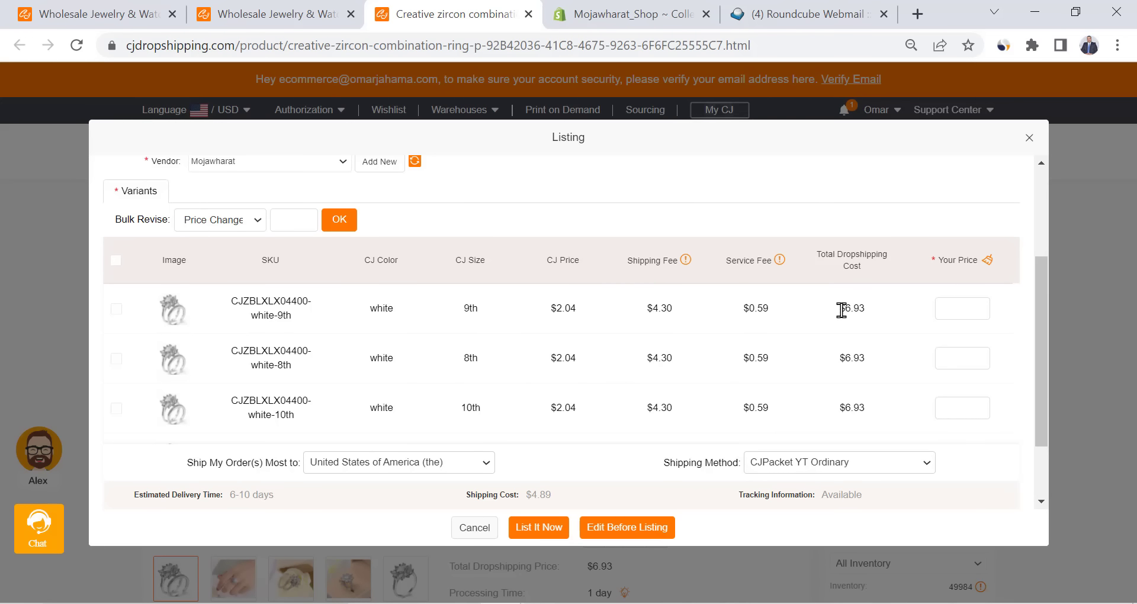
{"action": "left_click_drag", "start_coordinate": [557, 311], "coordinate": [585, 318]}
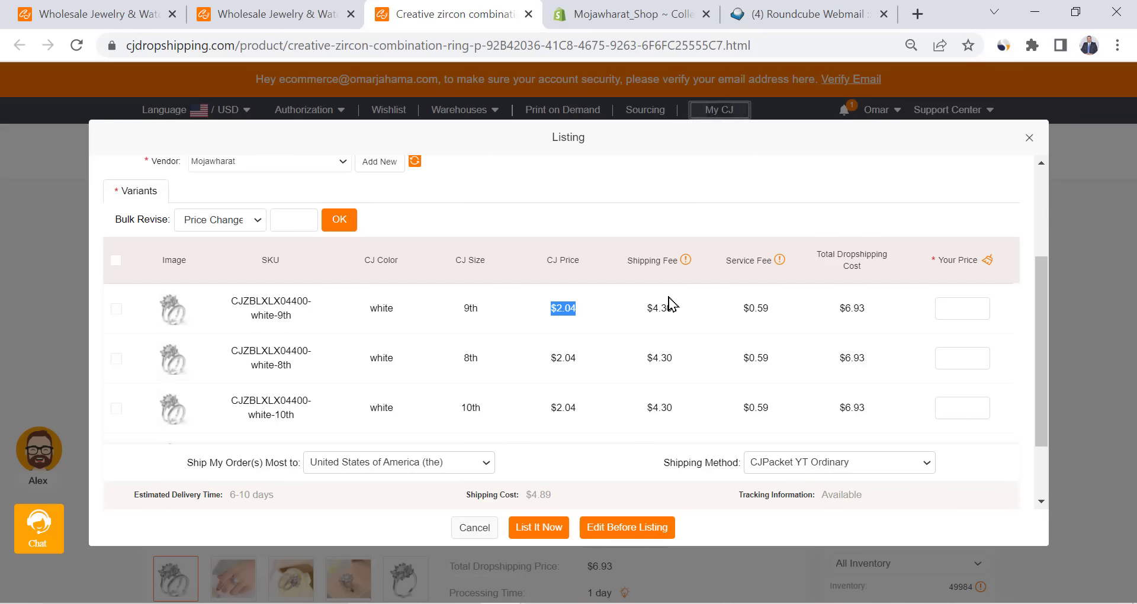
{"action": "left_click_drag", "start_coordinate": [653, 306], "coordinate": [737, 314]}
{"action": "left_click", "coordinate": [794, 314]}
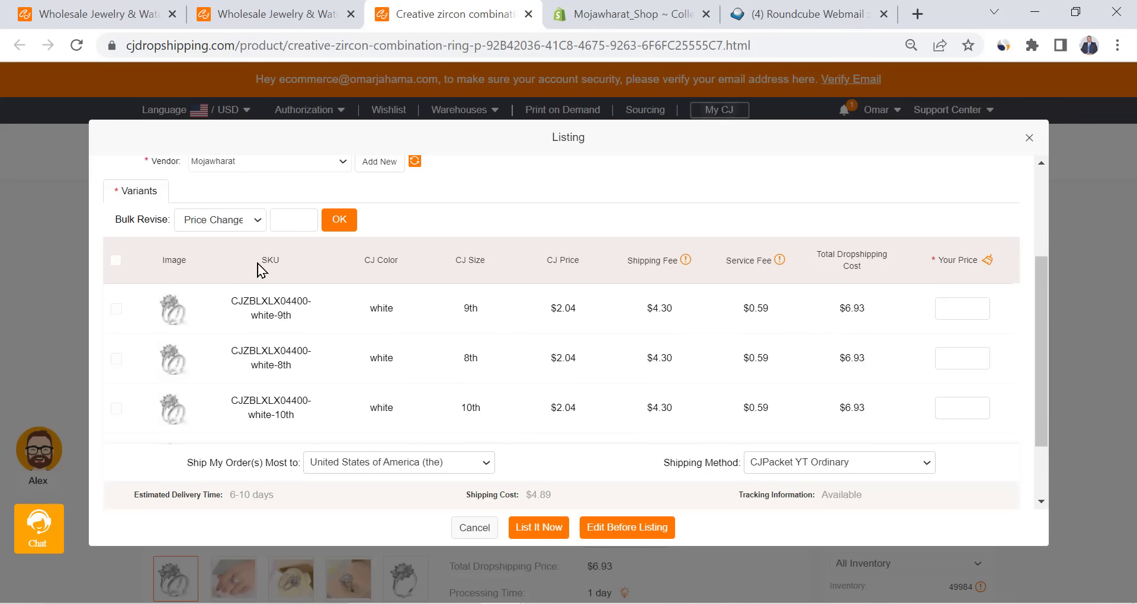
- Select all ring variants and bulk-change their selling price to 23.95
{"action": "scroll", "coordinate": [438, 327], "scroll_direction": "down", "scroll_amount": 2}
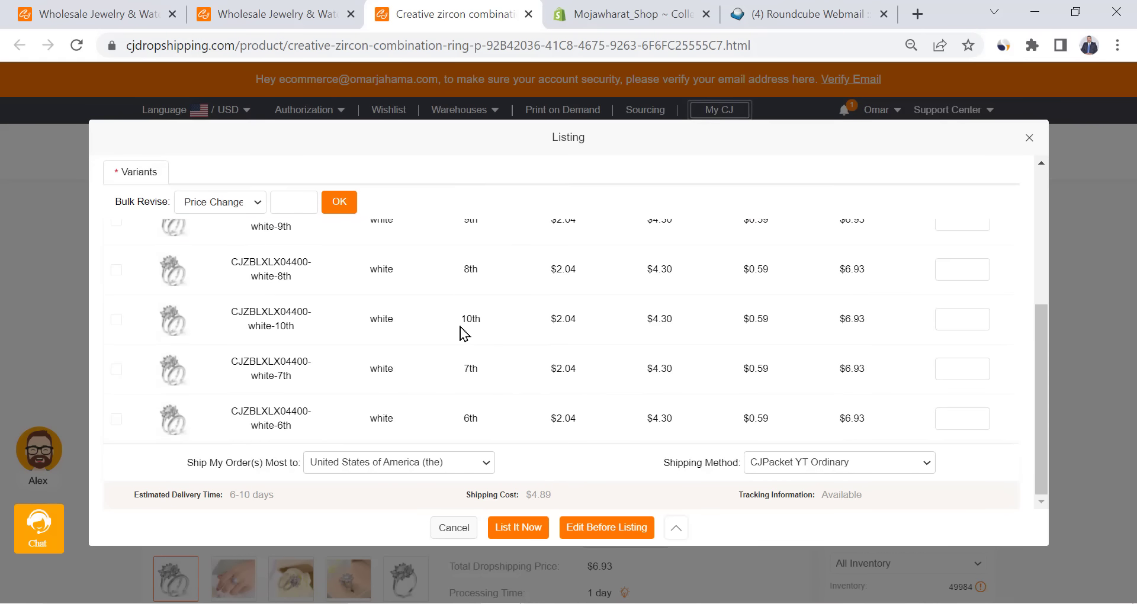
{"action": "scroll", "coordinate": [462, 333], "scroll_direction": "up", "scroll_amount": 2}
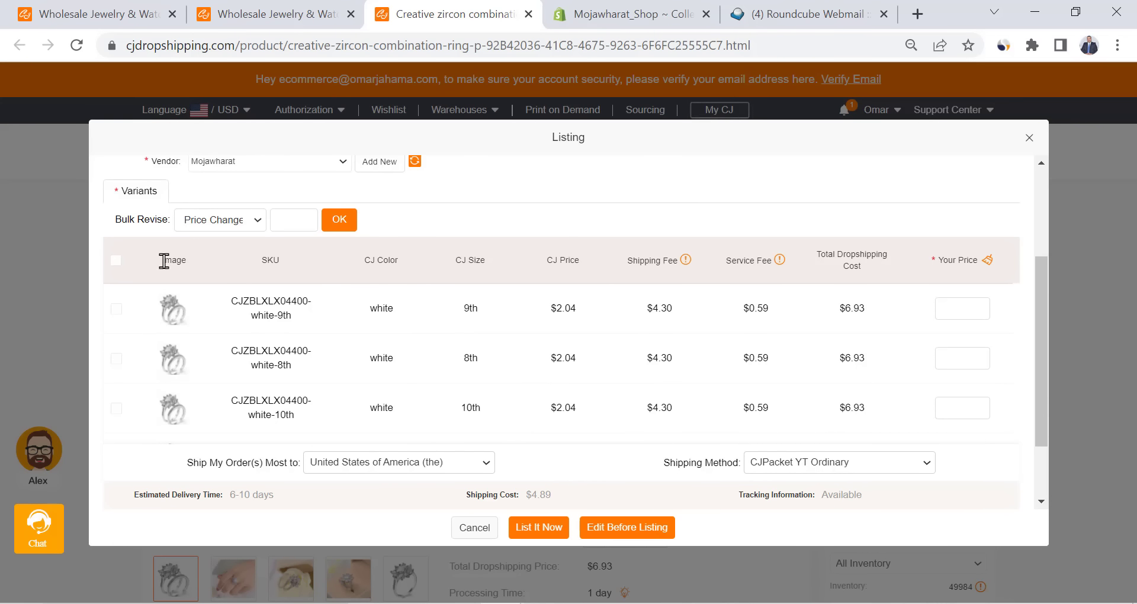
{"action": "left_click", "coordinate": [115, 260]}
{"action": "left_click", "coordinate": [251, 225]}
{"action": "left_click", "coordinate": [284, 223]}
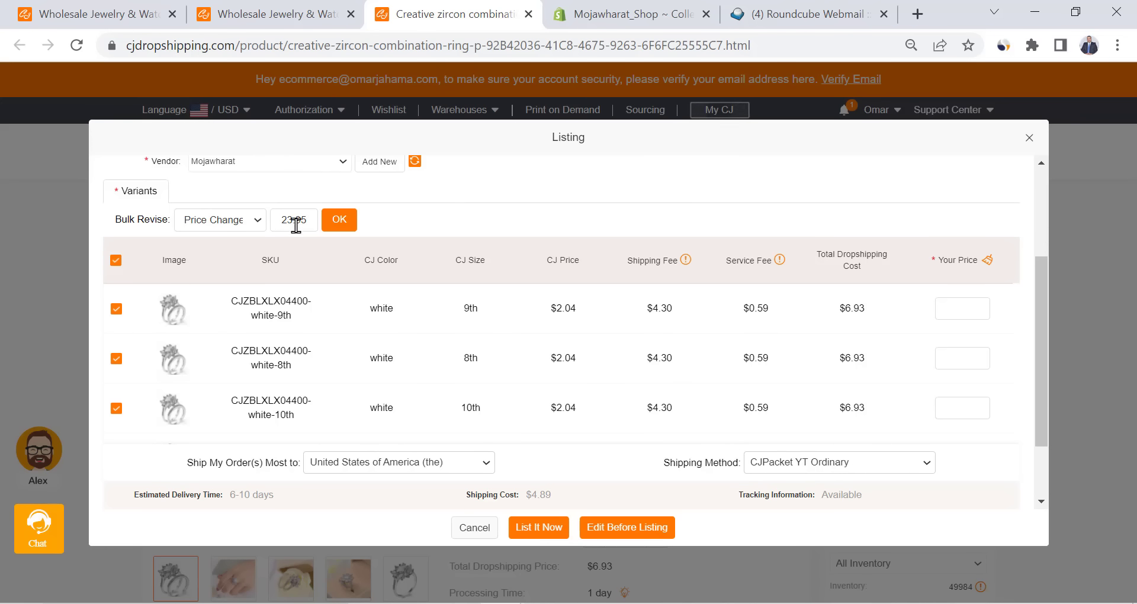
{"action": "left_click", "coordinate": [346, 224]}
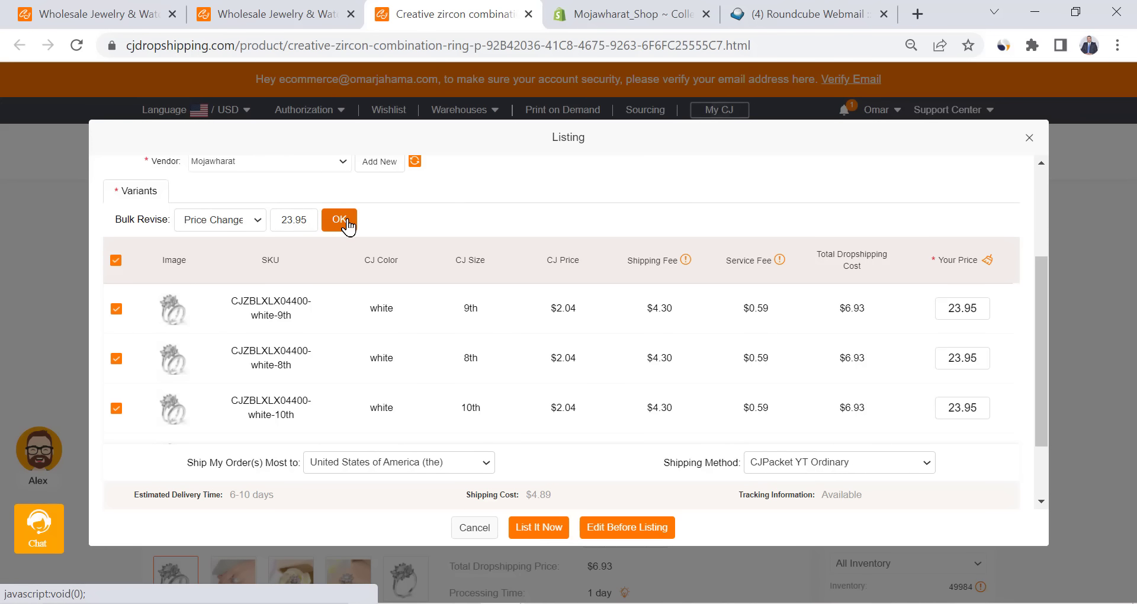
- Check the listing details and selling prices of all variants, and list the ring to the store immediately
{"action": "scroll", "coordinate": [958, 290], "scroll_direction": "down", "scroll_amount": 1}
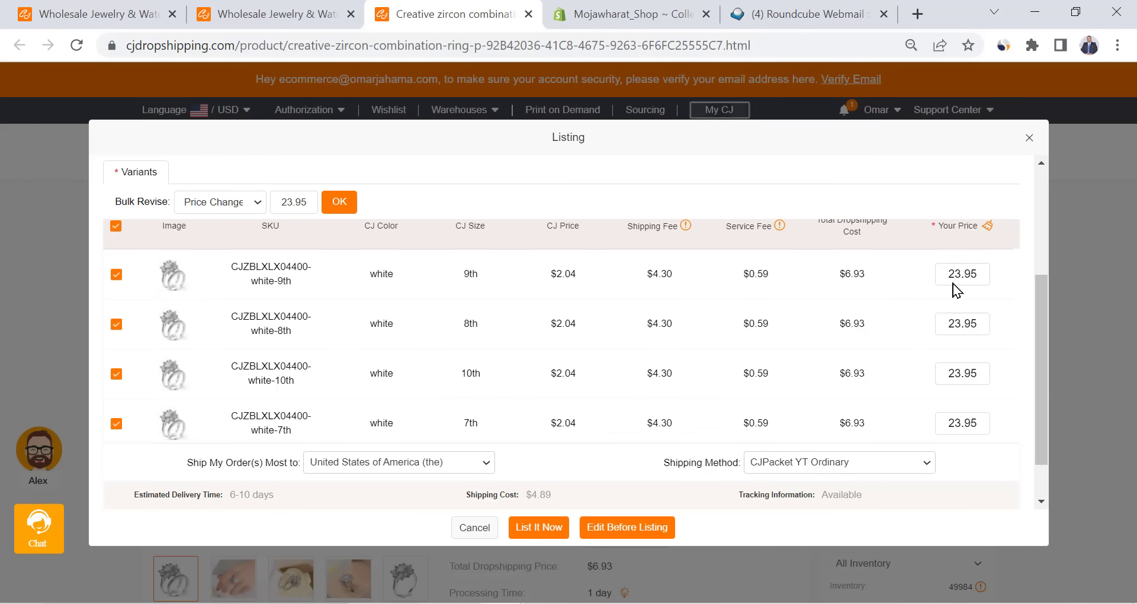
{"action": "scroll", "coordinate": [958, 291], "scroll_direction": "down", "scroll_amount": 1}
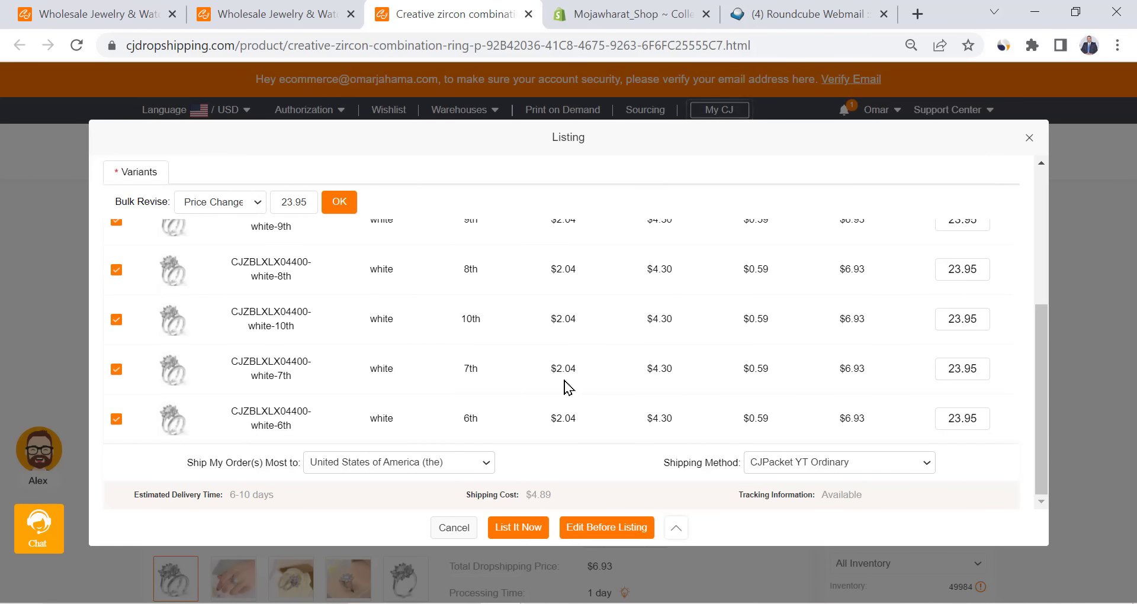
{"action": "scroll", "coordinate": [562, 387], "scroll_direction": "up", "scroll_amount": 4}
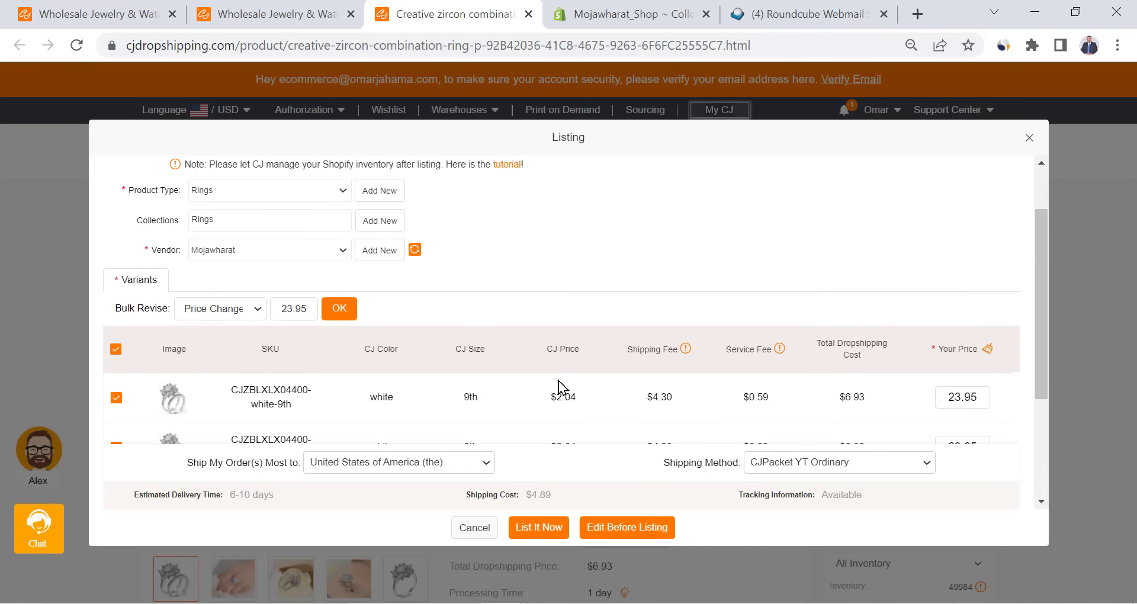
{"action": "scroll", "coordinate": [560, 382], "scroll_direction": "down", "scroll_amount": 4}
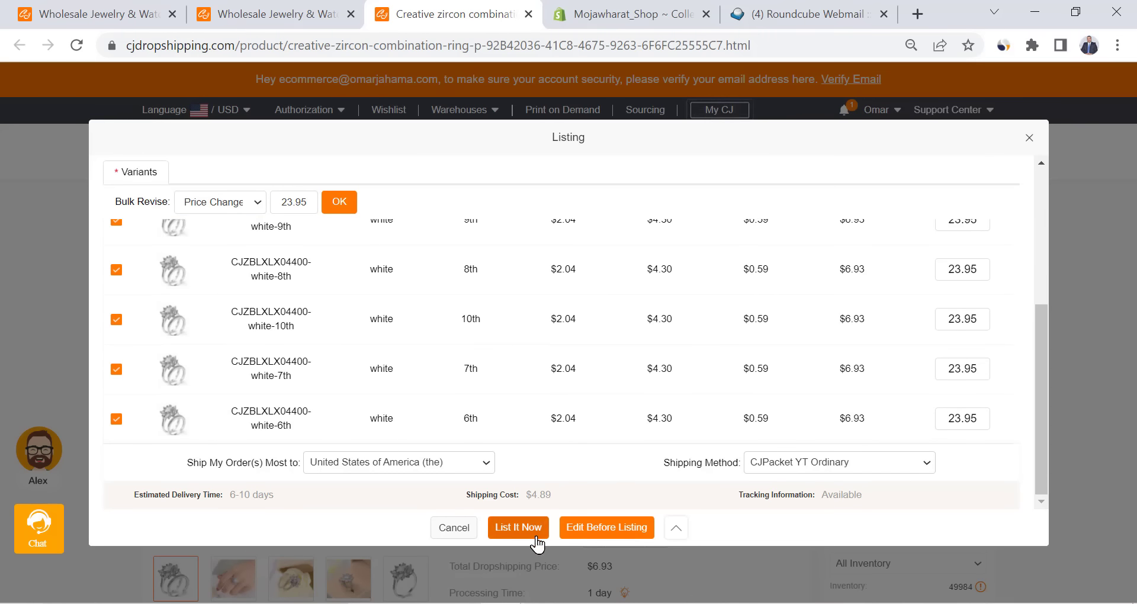
{"action": "left_click", "coordinate": [510, 536]}
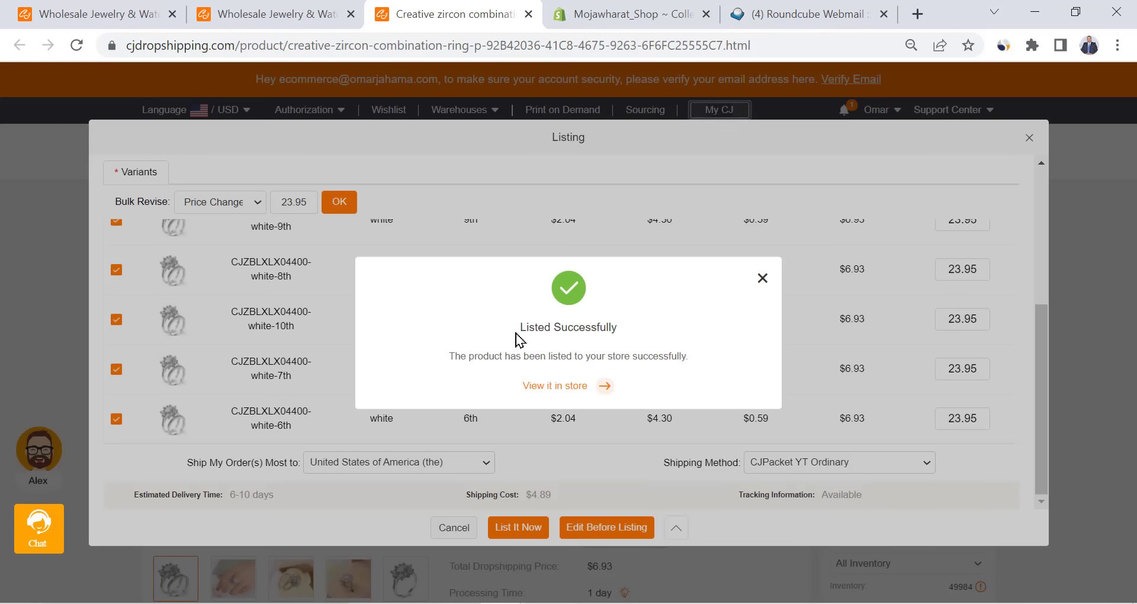
- Open the newly listed ring in the Shopify store's admin and examine its title
{"action": "left_click", "coordinate": [564, 392]}
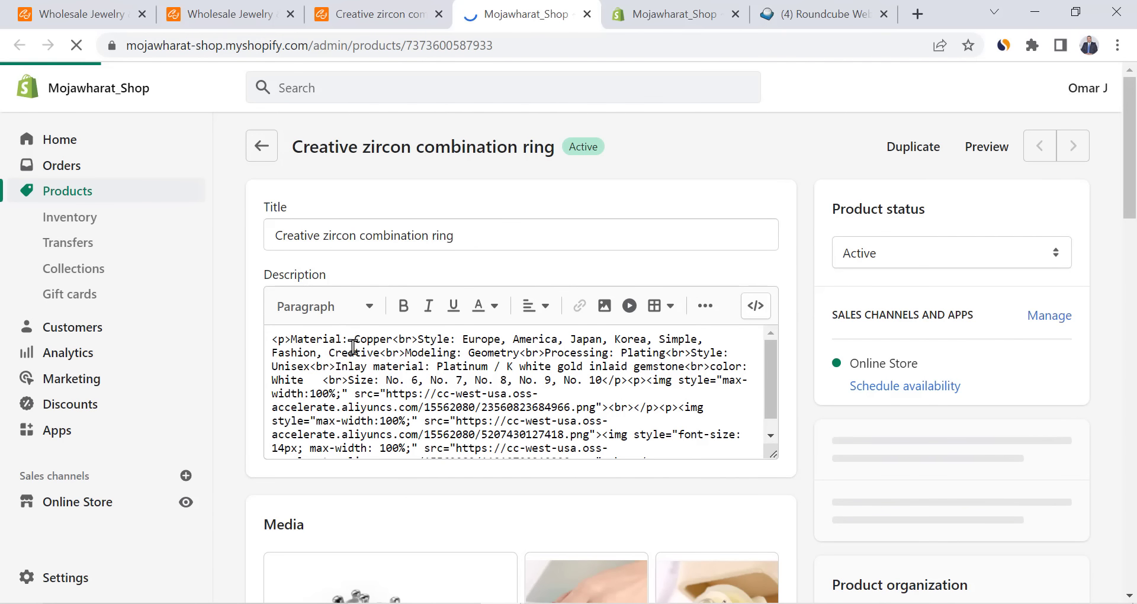
{"action": "left_click_drag", "start_coordinate": [288, 235], "coordinate": [500, 243]}
{"action": "left_click", "coordinate": [280, 236]}
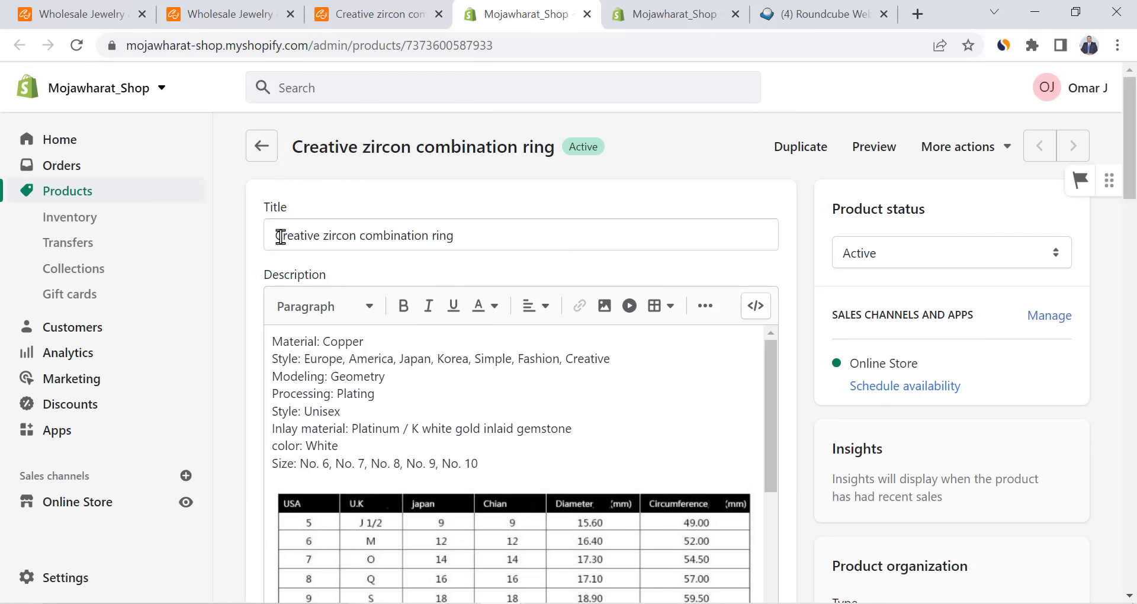
{"action": "left_click_drag", "start_coordinate": [280, 237], "coordinate": [541, 233]}
{"action": "left_click", "coordinate": [524, 233]}
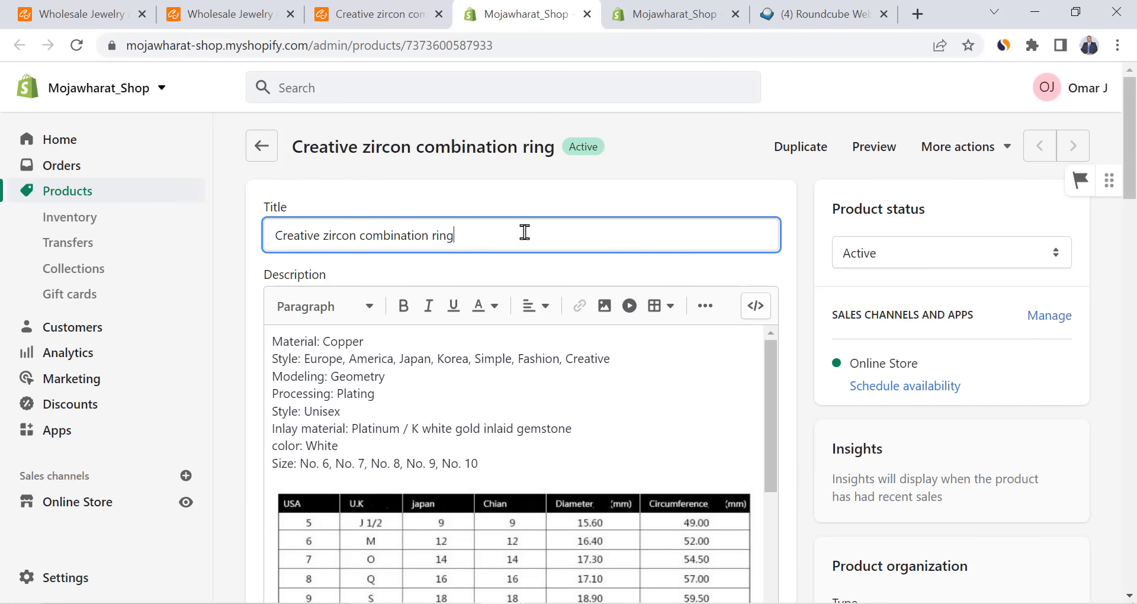
{"action": "left_click", "coordinate": [253, 249]}
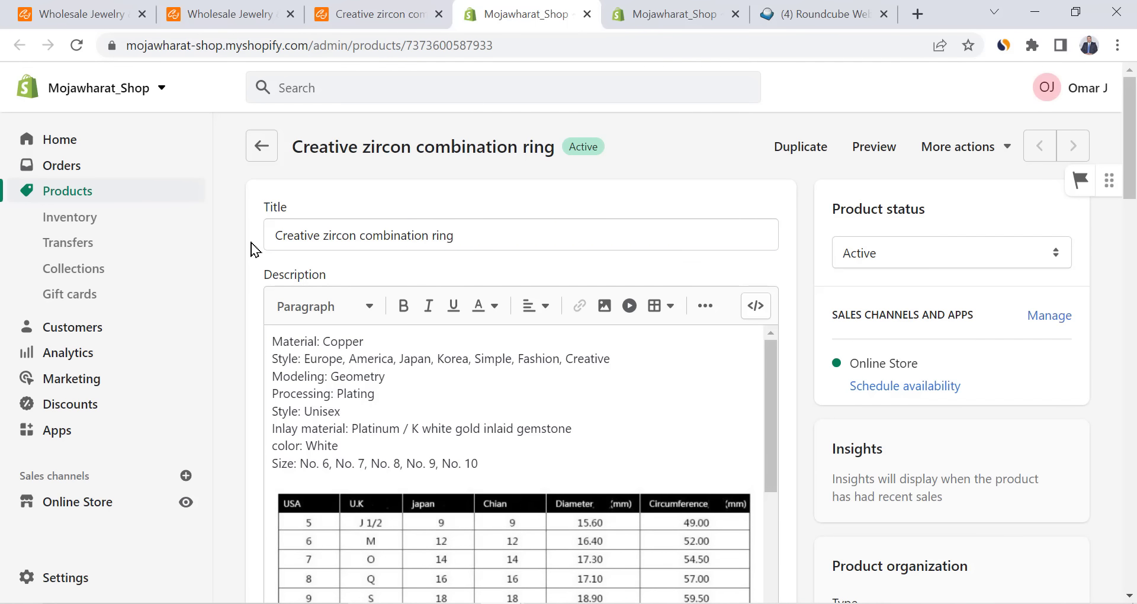
- Examine the ring's imported description, including its material details, size chart and embedded image
{"action": "scroll", "coordinate": [253, 249], "scroll_direction": "down", "scroll_amount": 1}
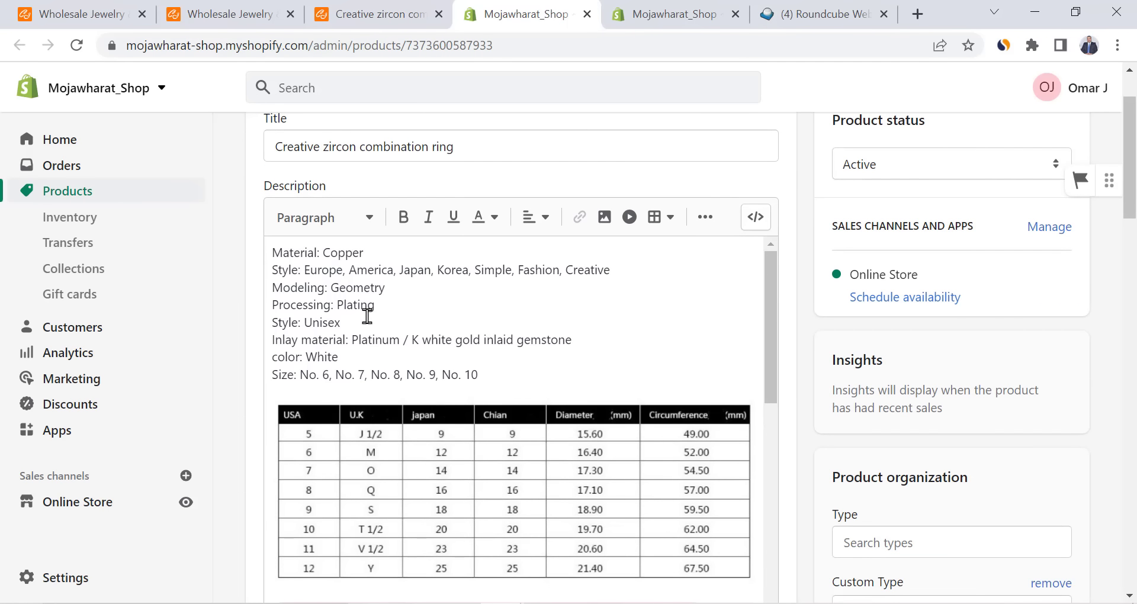
{"action": "scroll", "coordinate": [476, 355], "scroll_direction": "down", "scroll_amount": 10}
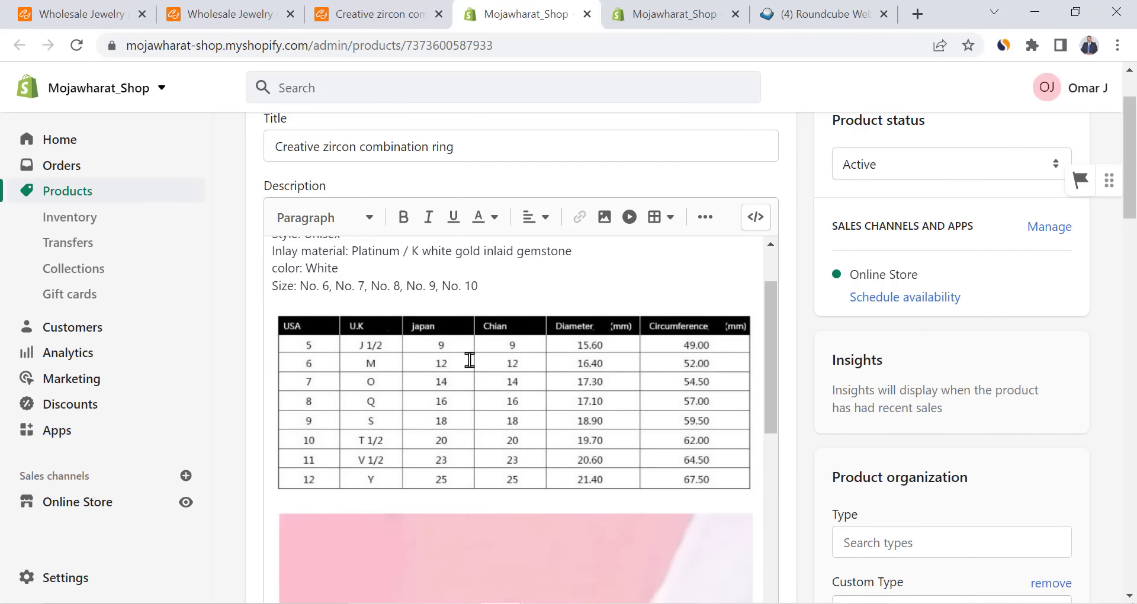
{"action": "scroll", "coordinate": [474, 349], "scroll_direction": "down", "scroll_amount": 1}
{"action": "scroll", "coordinate": [474, 350], "scroll_direction": "up", "scroll_amount": 10}
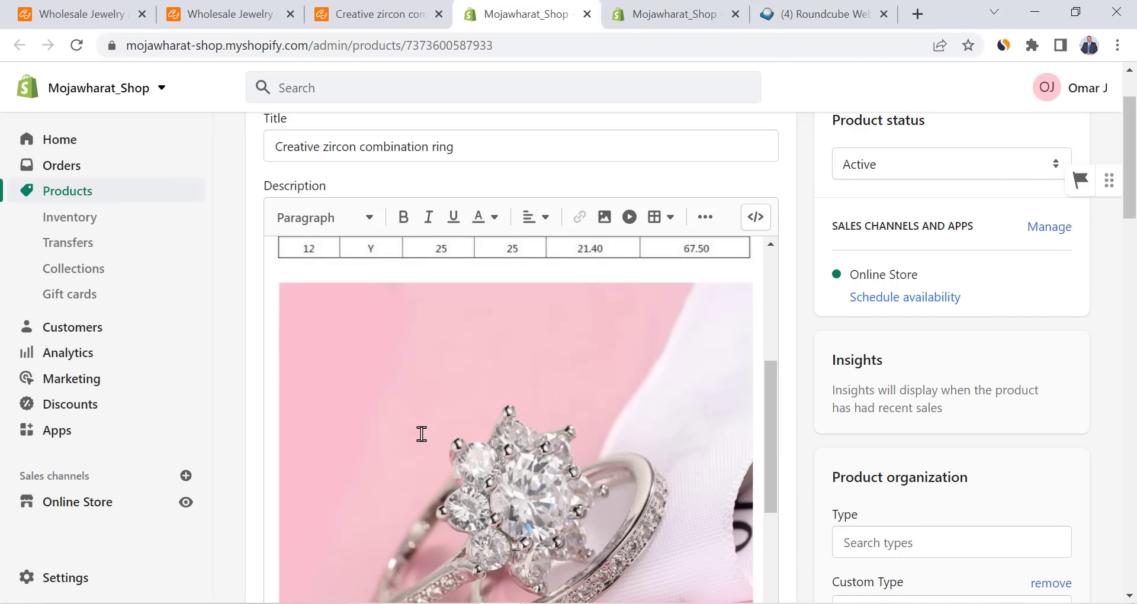
{"action": "scroll", "coordinate": [261, 406], "scroll_direction": "up", "scroll_amount": 2}
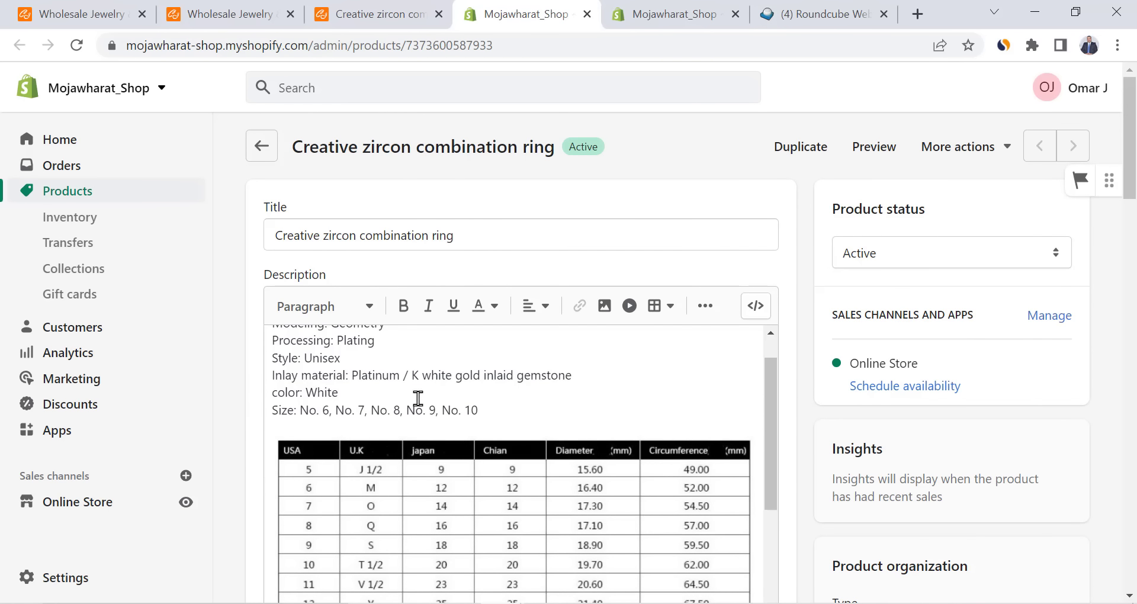
- Reorder the ring's Size option values to 6th, 7th, 8th, 9th, 10th and finish editing the option
{"action": "scroll", "coordinate": [255, 388], "scroll_direction": "down", "scroll_amount": 3}
{"action": "scroll", "coordinate": [255, 388], "scroll_direction": "down", "scroll_amount": 17}
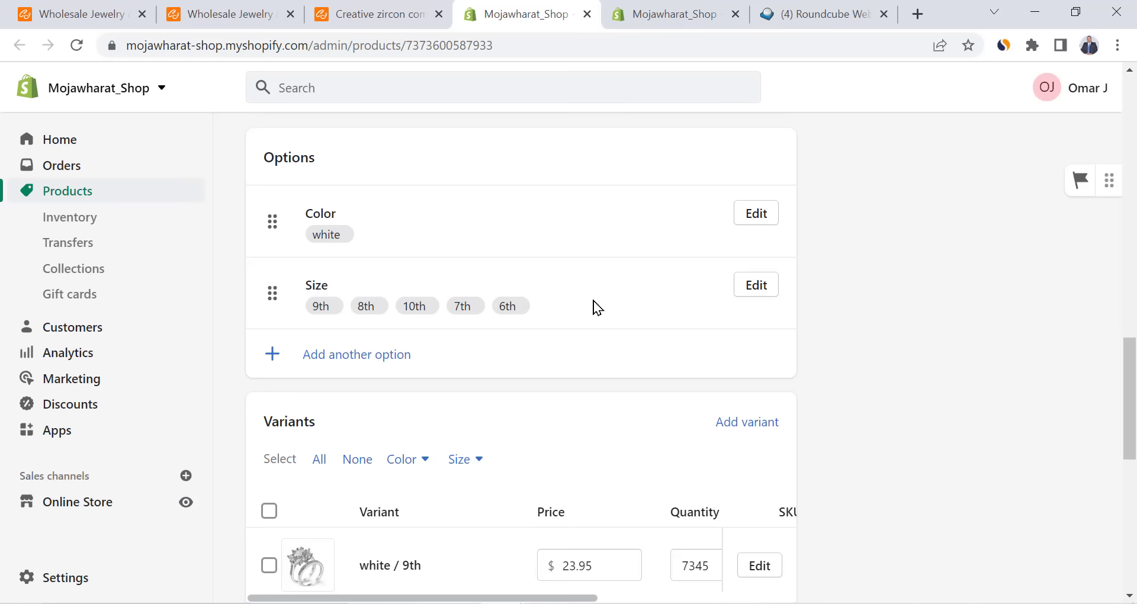
{"action": "left_click", "coordinate": [752, 296]}
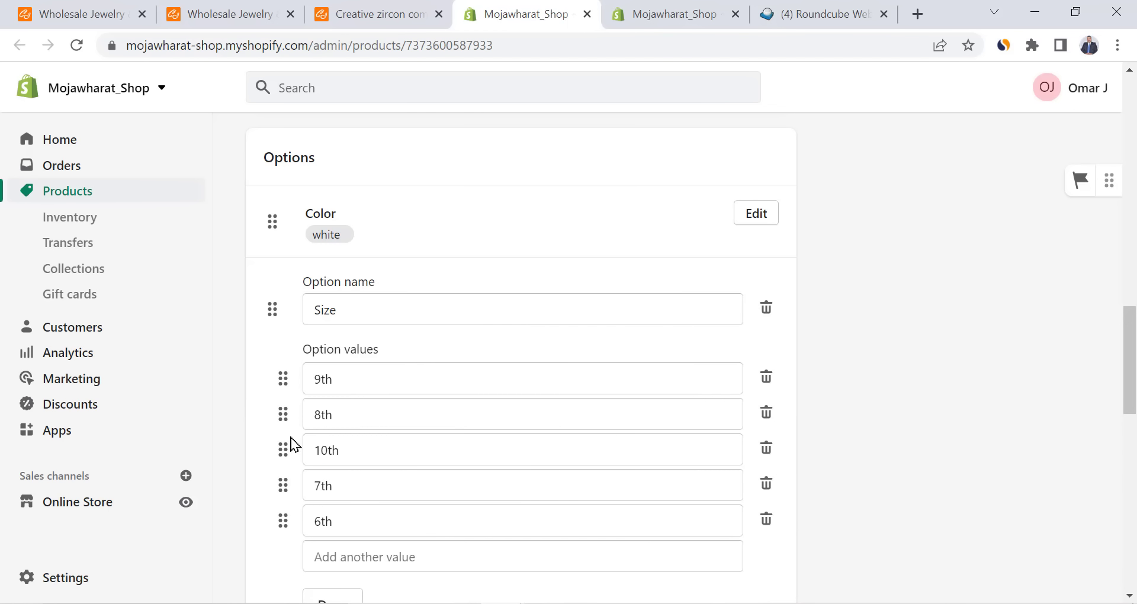
{"action": "left_click_drag", "start_coordinate": [284, 521], "coordinate": [292, 375]}
{"action": "left_click_drag", "start_coordinate": [284, 507], "coordinate": [288, 439]}
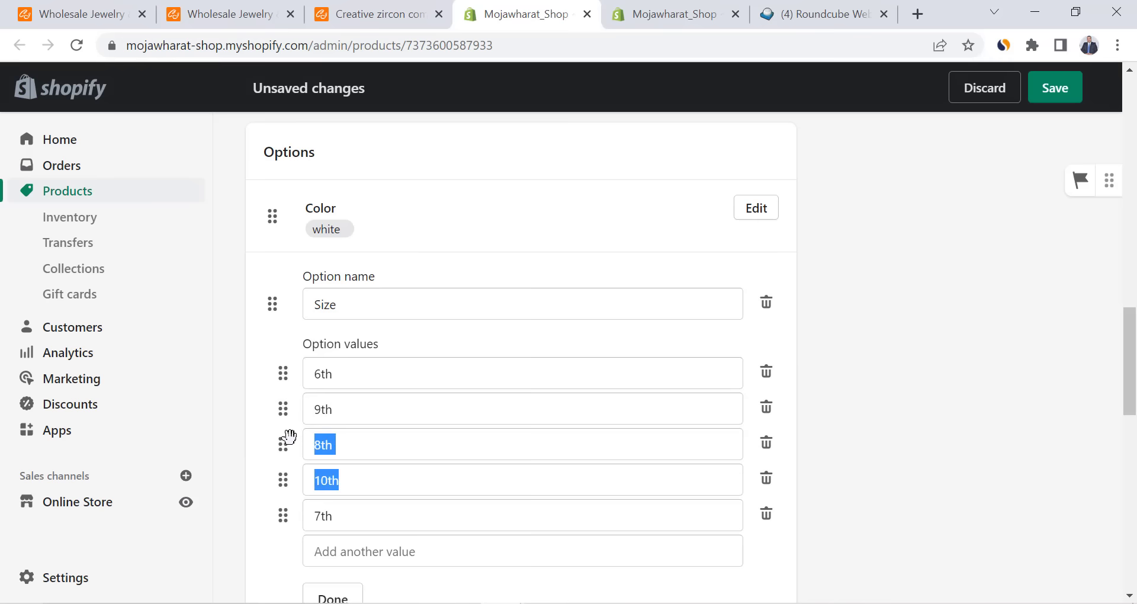
{"action": "left_click_drag", "start_coordinate": [281, 510], "coordinate": [296, 392]}
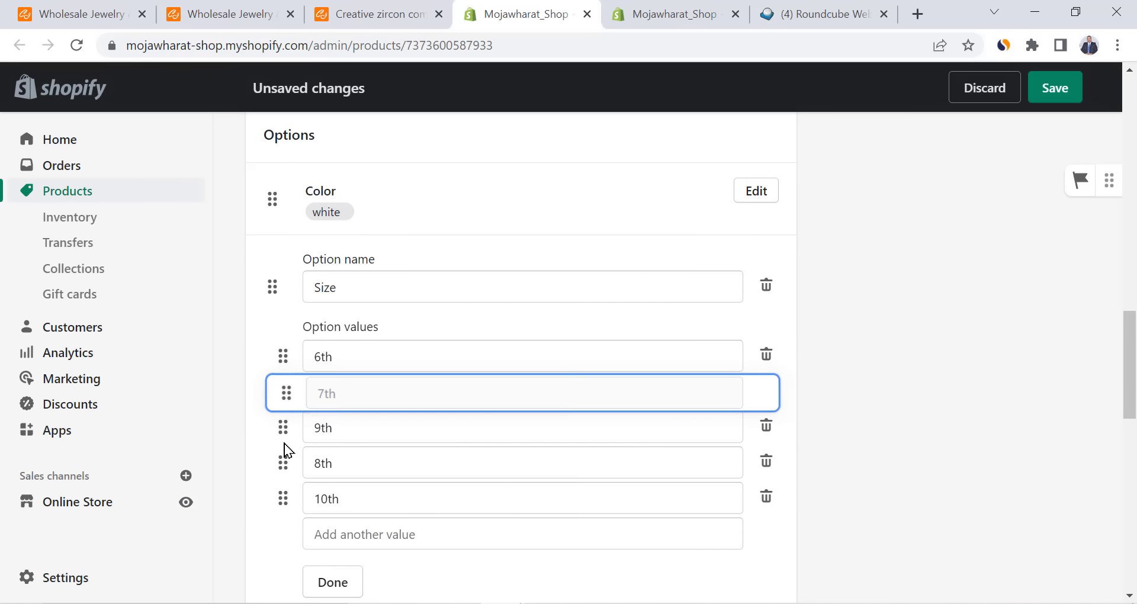
{"action": "left_click_drag", "start_coordinate": [283, 463], "coordinate": [281, 426]}
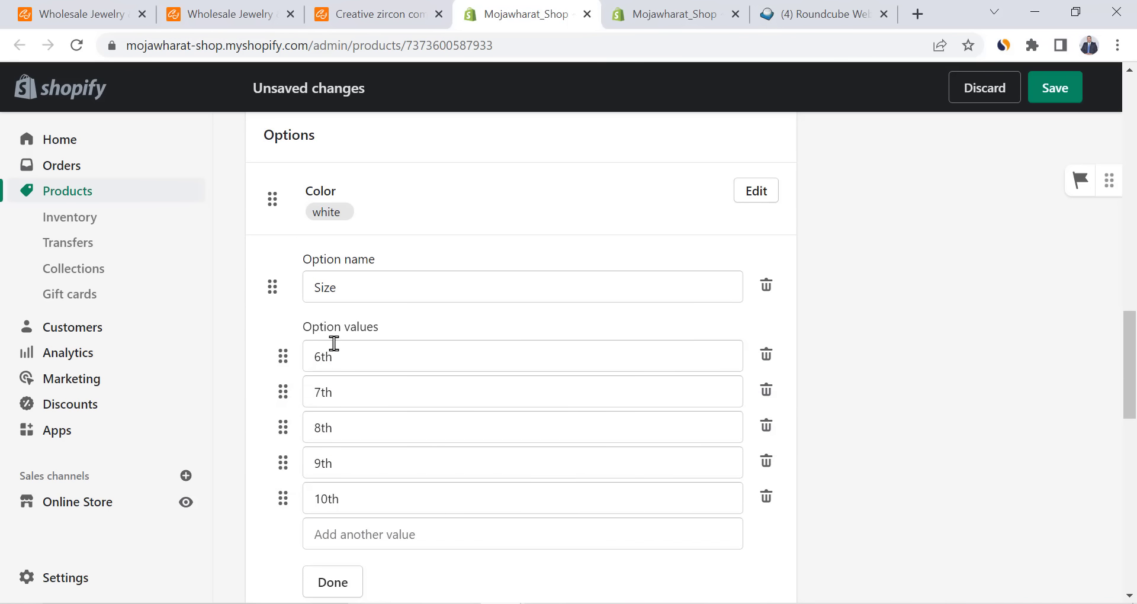
{"action": "left_click", "coordinate": [337, 580]}
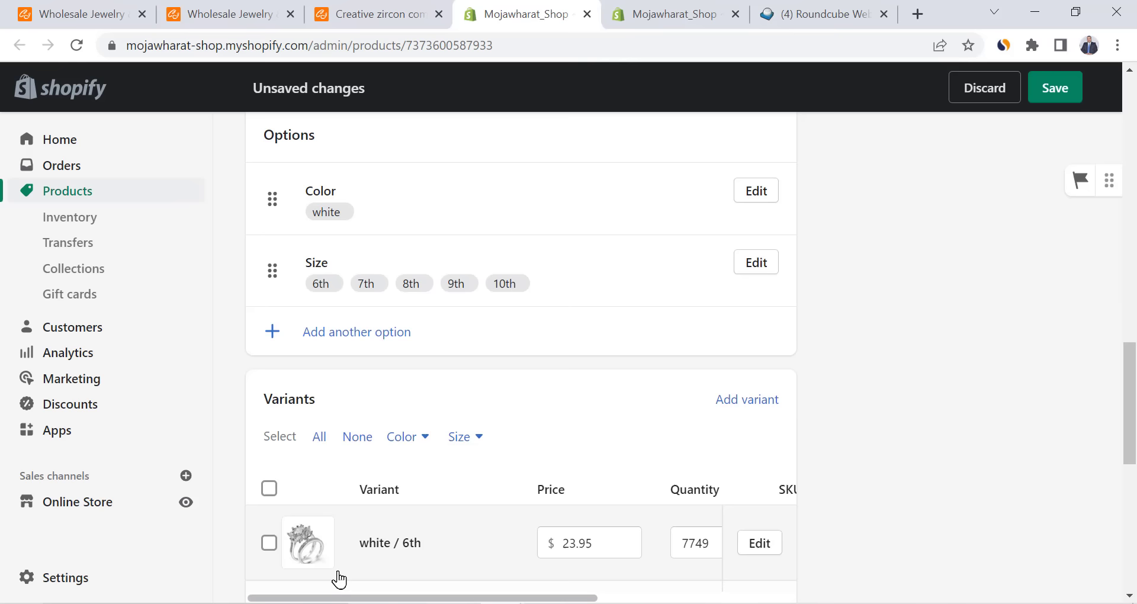
- Check the order and prices of the ring's variants, and save the product
{"action": "scroll", "coordinate": [558, 385], "scroll_direction": "down", "scroll_amount": 4}
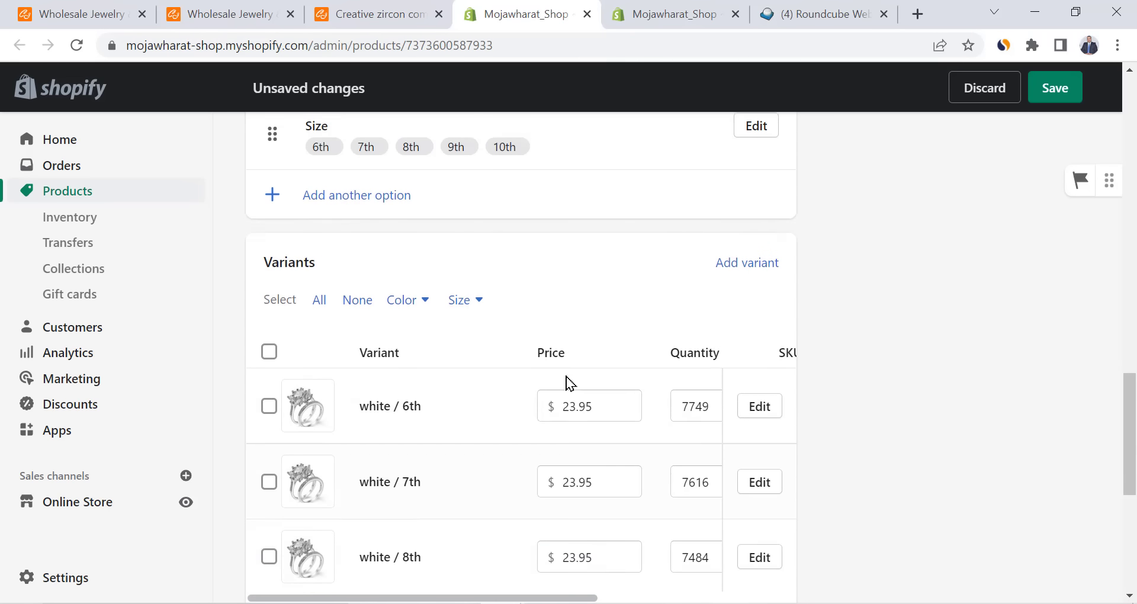
{"action": "scroll", "coordinate": [619, 465], "scroll_direction": "down", "scroll_amount": 3}
{"action": "scroll", "coordinate": [621, 463], "scroll_direction": "up", "scroll_amount": 7}
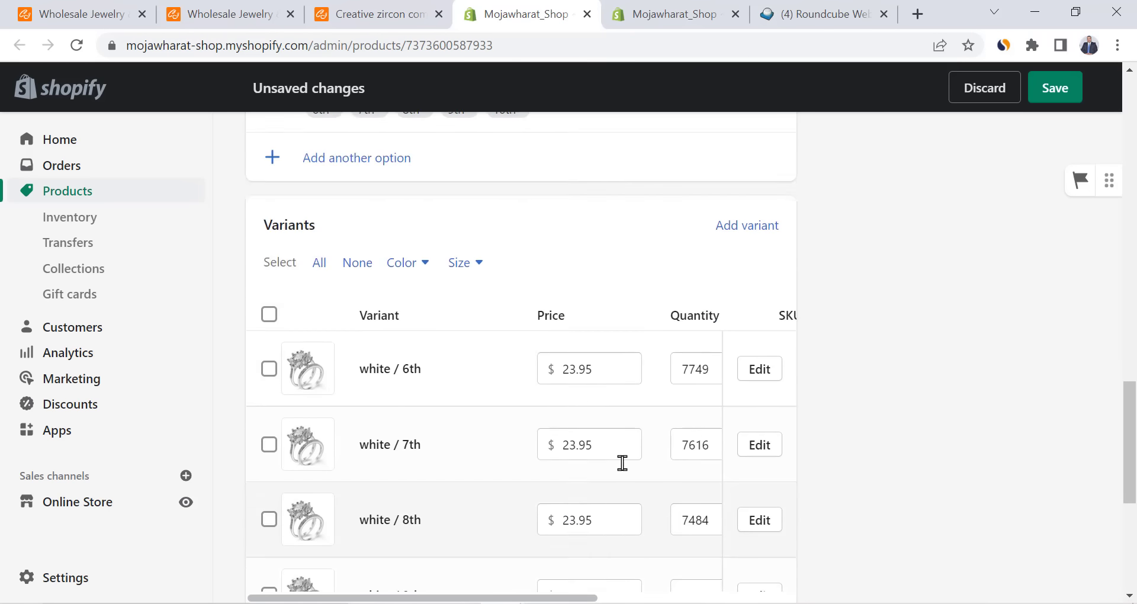
{"action": "scroll", "coordinate": [621, 463], "scroll_direction": "up", "scroll_amount": 3}
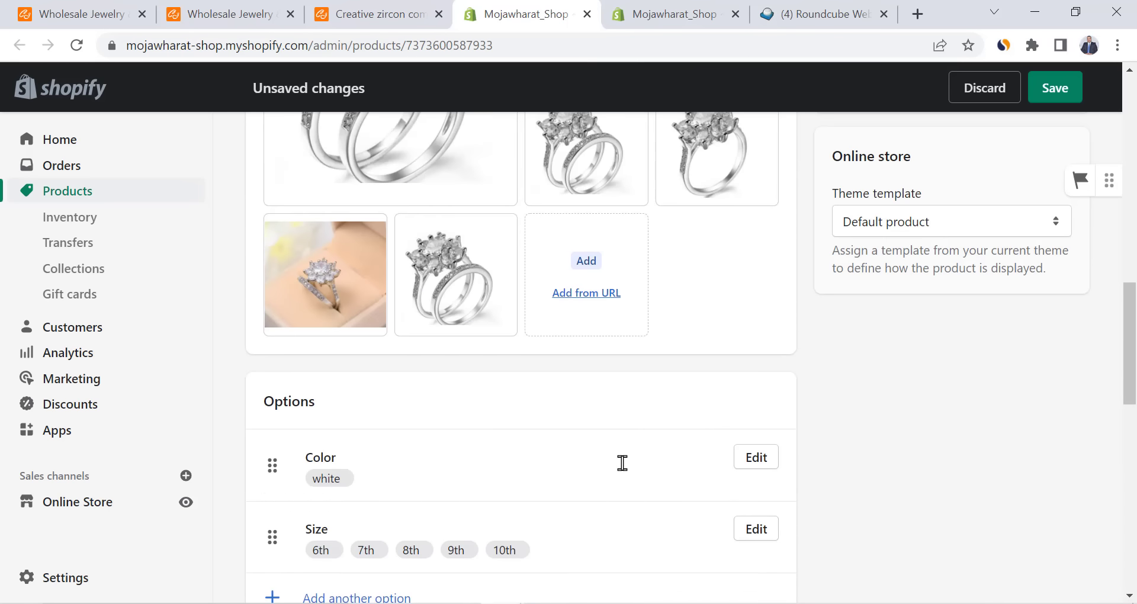
{"action": "left_click", "coordinate": [1053, 87]}
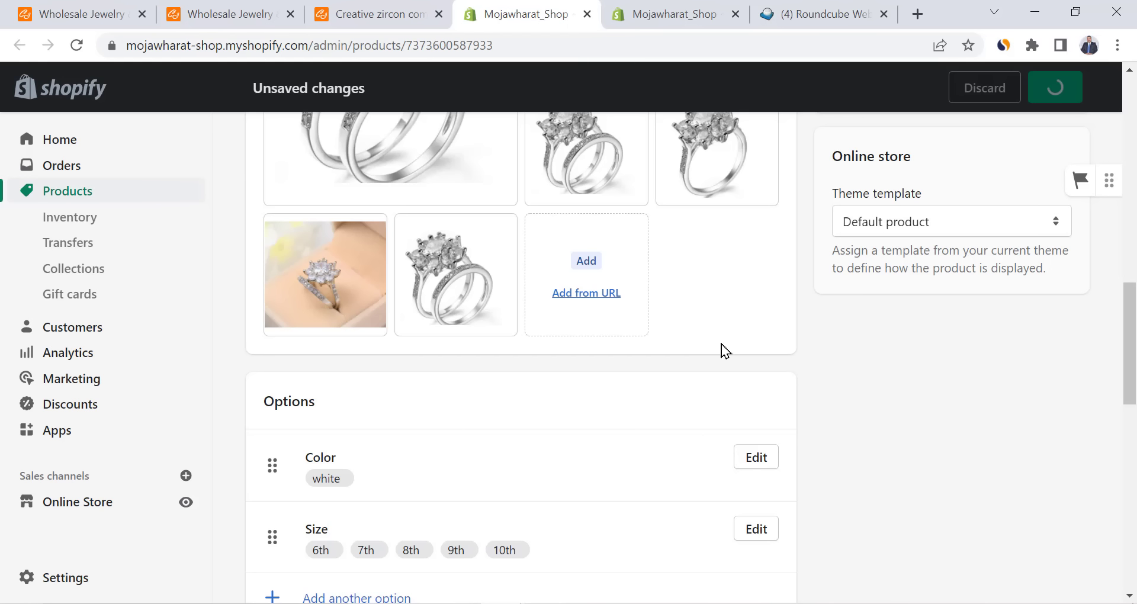
- Preview the ring in the online store and examine its price, size options, photos and description
{"action": "scroll", "coordinate": [761, 408], "scroll_direction": "up", "scroll_amount": 1}
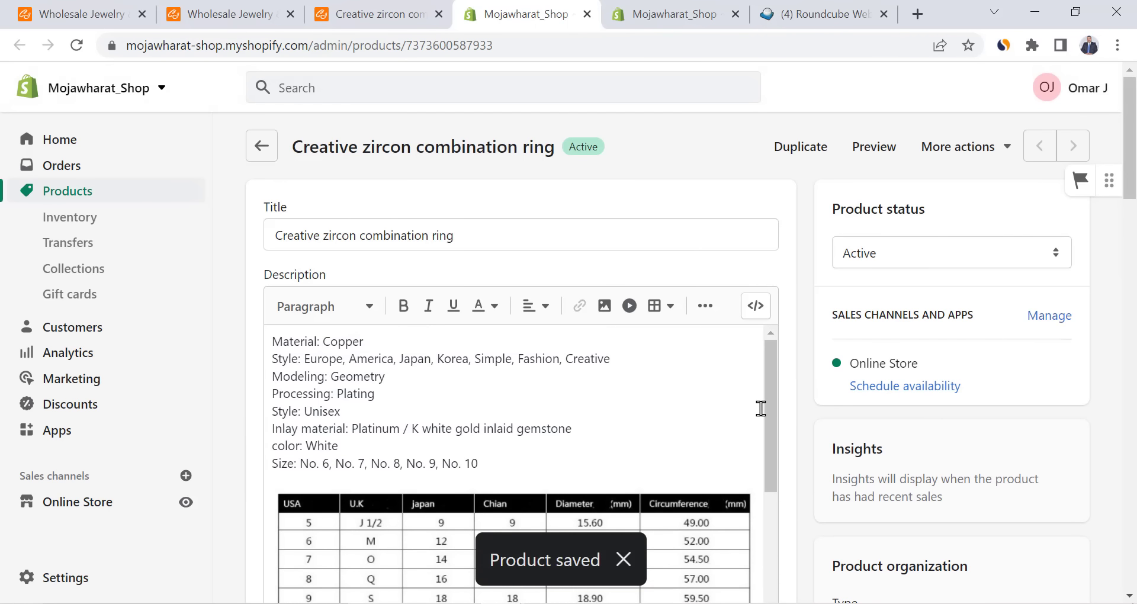
{"action": "left_click", "coordinate": [870, 153]}
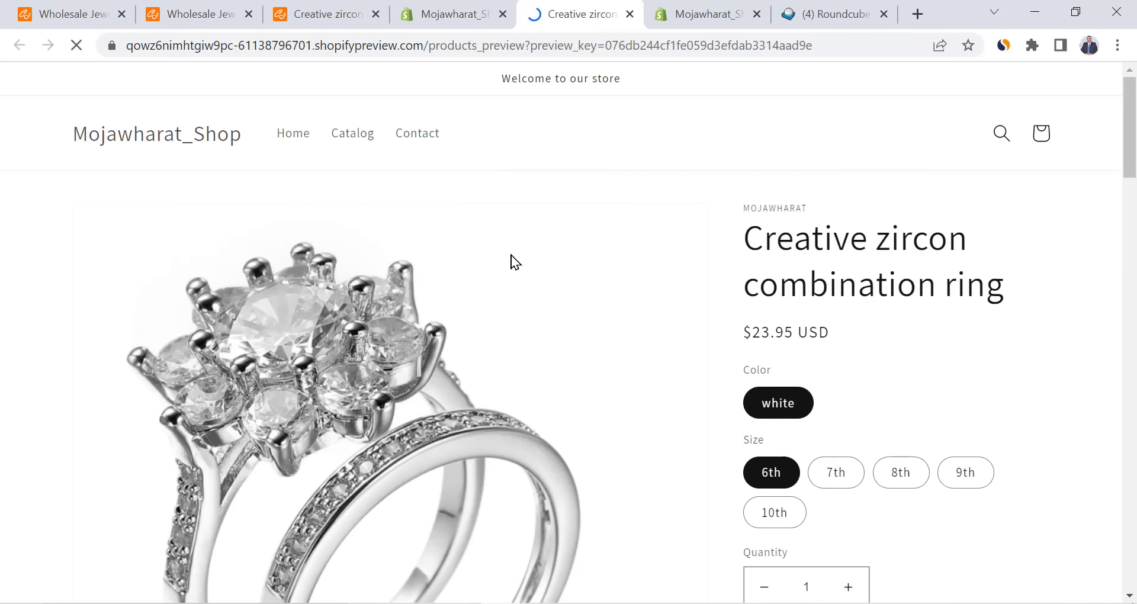
{"action": "scroll", "coordinate": [510, 262], "scroll_direction": "down", "scroll_amount": 1}
{"action": "scroll", "coordinate": [723, 338], "scroll_direction": "down", "scroll_amount": 1}
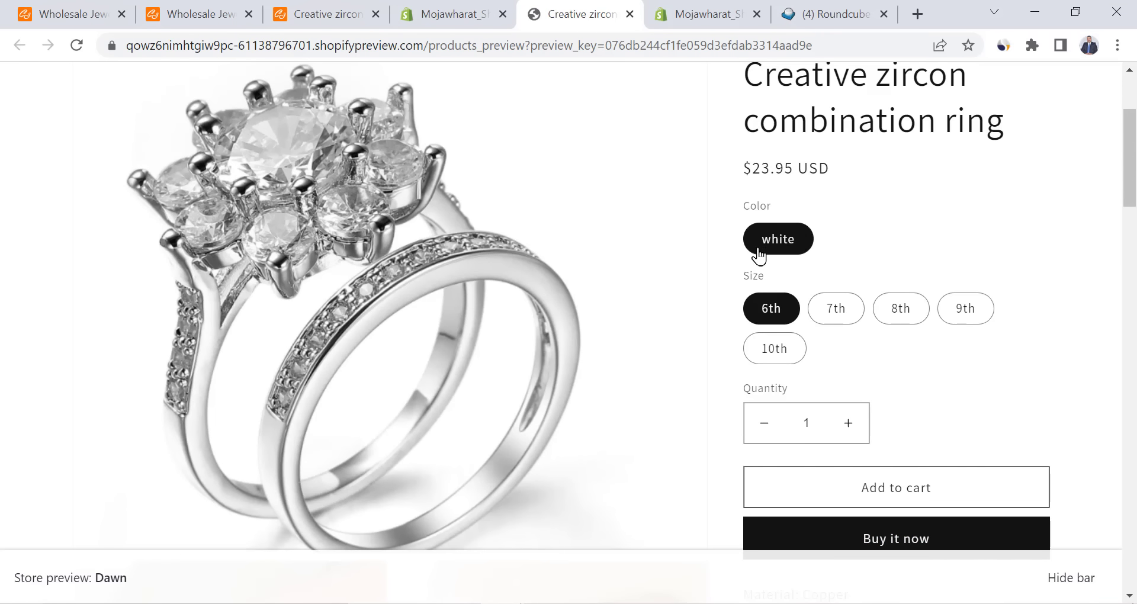
{"action": "scroll", "coordinate": [632, 257], "scroll_direction": "down", "scroll_amount": 2}
{"action": "scroll", "coordinate": [633, 257], "scroll_direction": "down", "scroll_amount": 5}
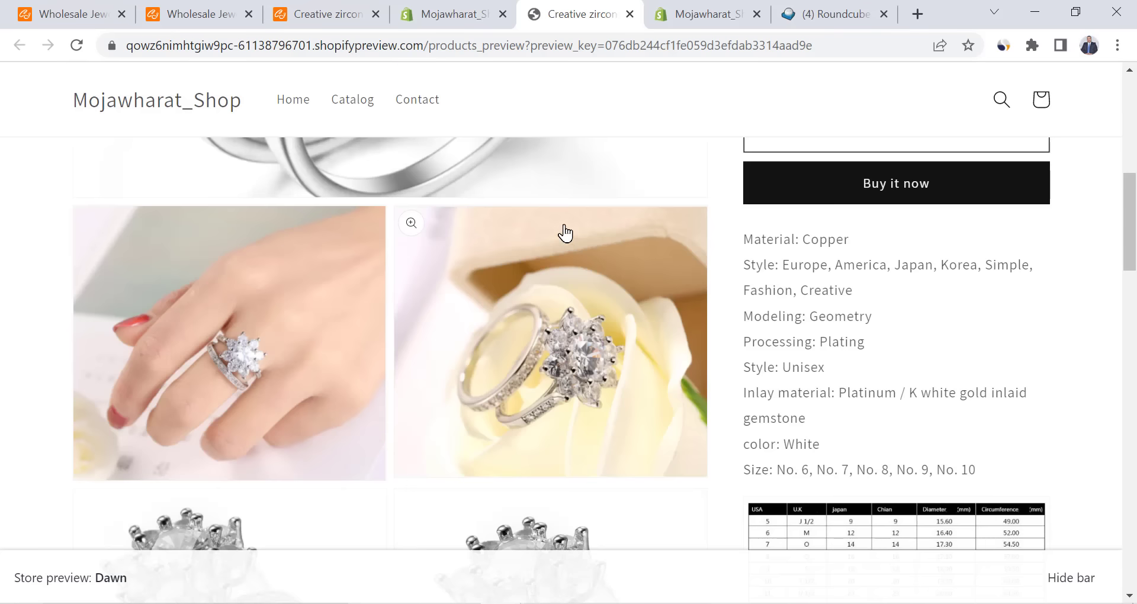
{"action": "scroll", "coordinate": [489, 228], "scroll_direction": "down", "scroll_amount": 10}
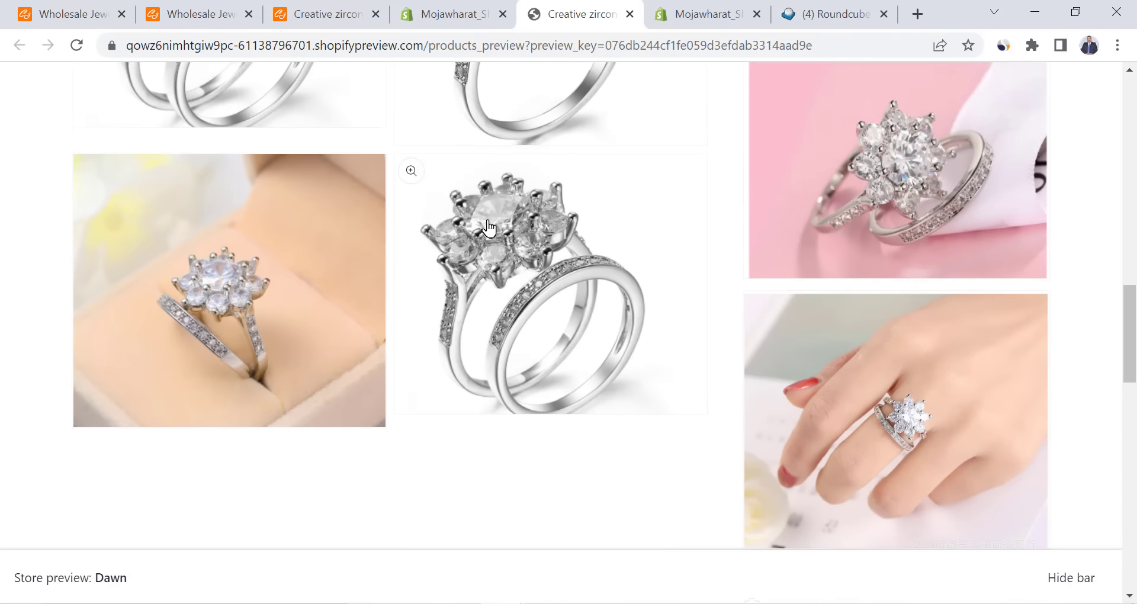
{"action": "scroll", "coordinate": [489, 228], "scroll_direction": "up", "scroll_amount": 5}
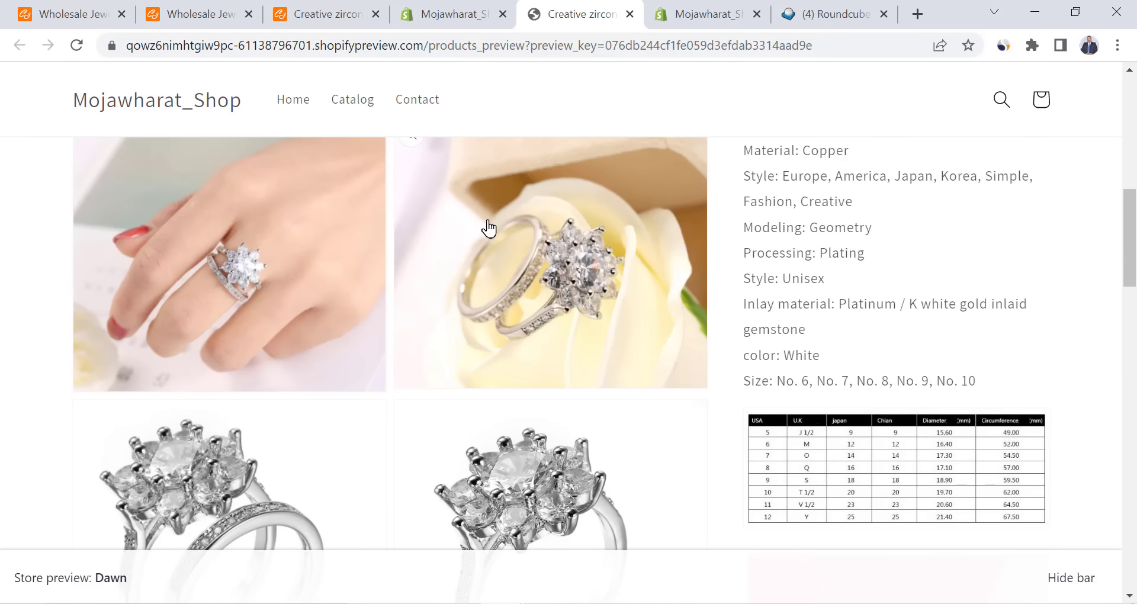
{"action": "scroll", "coordinate": [489, 228], "scroll_direction": "up", "scroll_amount": 7}
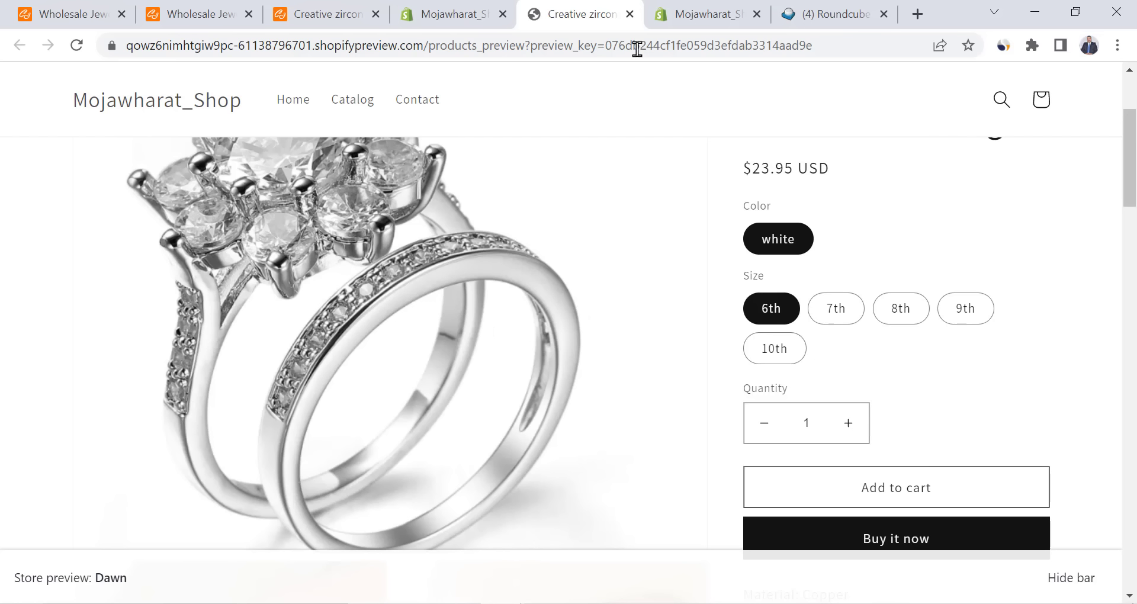
- Return to CJdropshipping, close the listing confirmation, and open the My CJ dashboard, dismissing the email verification prompt
{"action": "left_click", "coordinate": [322, 14]}
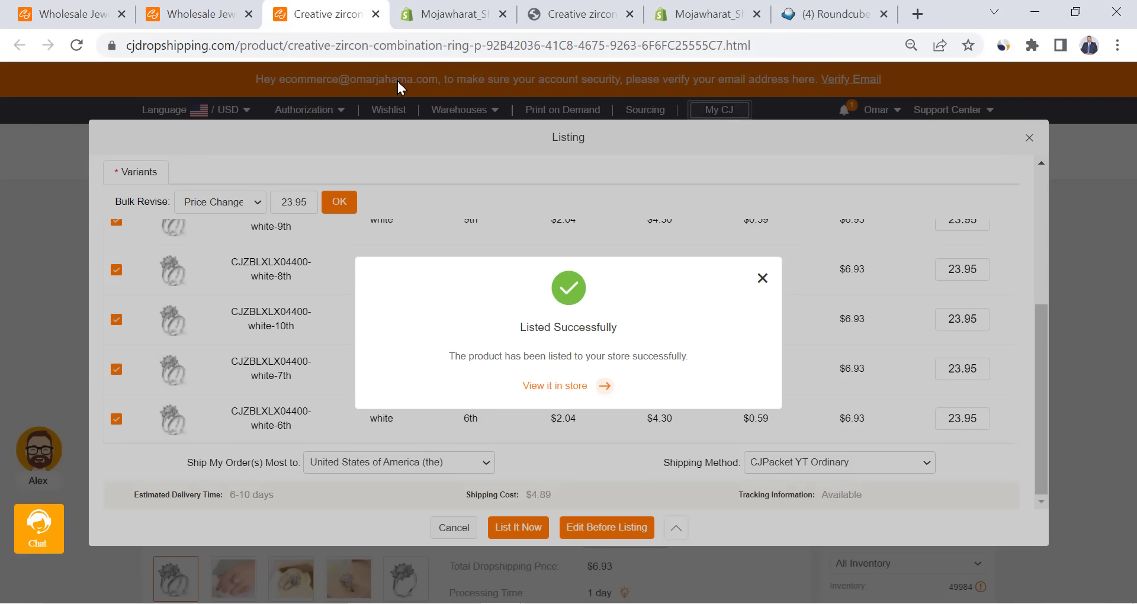
{"action": "left_click", "coordinate": [760, 280]}
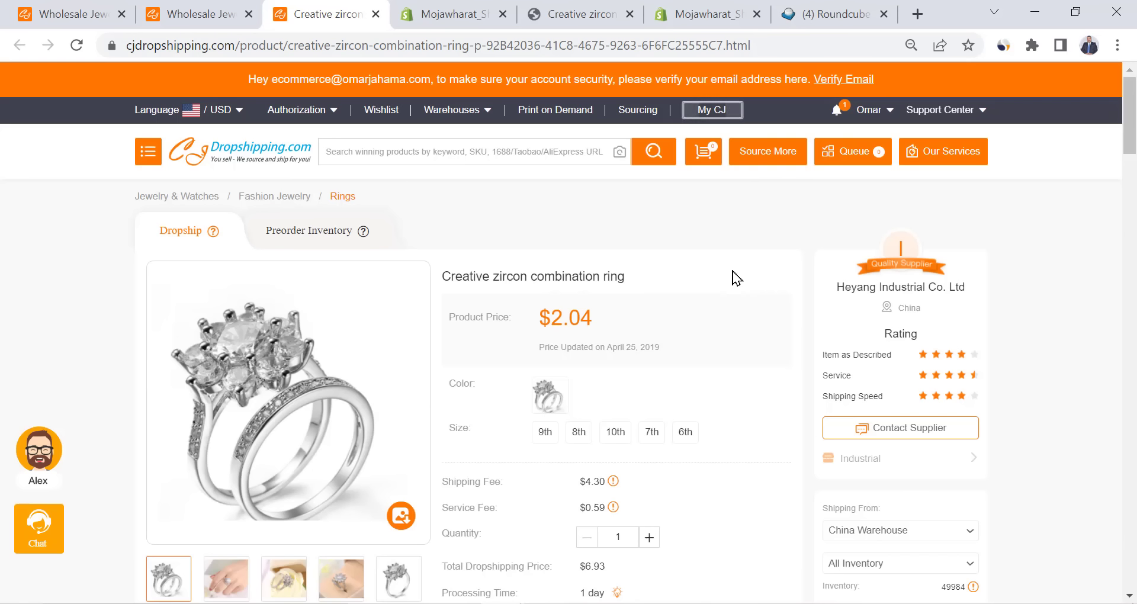
{"action": "left_click", "coordinate": [714, 112]}
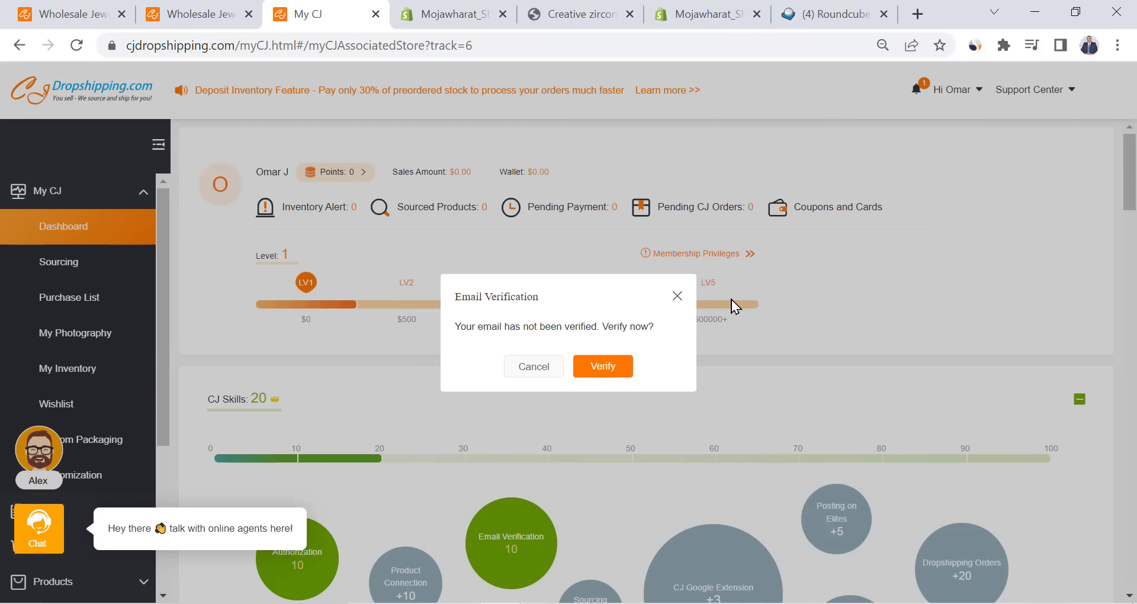
{"action": "left_click", "coordinate": [677, 298]}
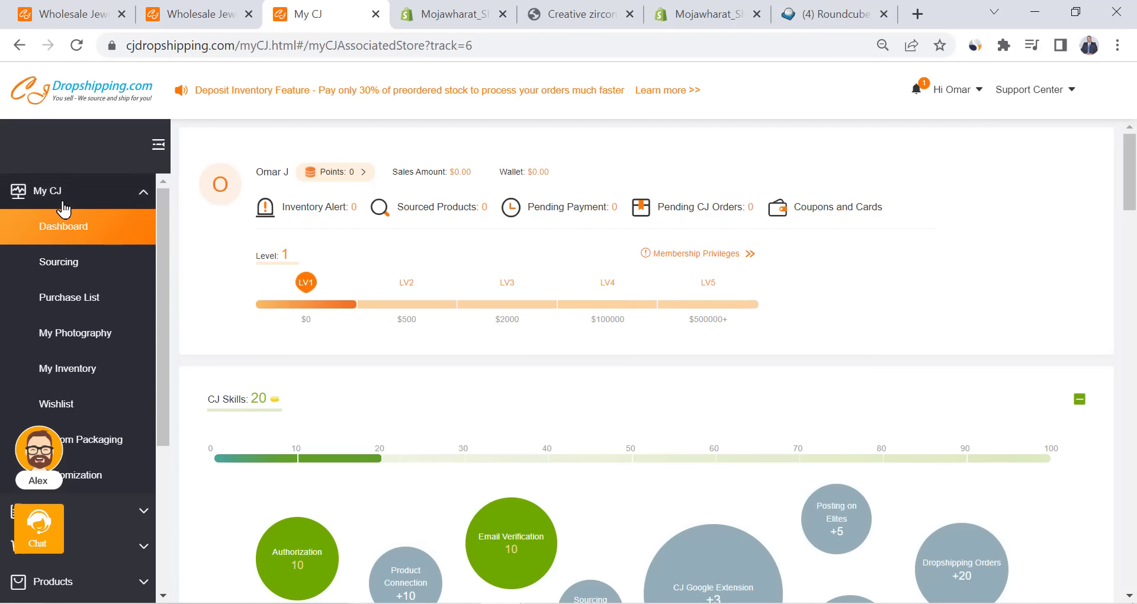
- Open Custom Packaging in My CJ and examine the pre-designed packaging products with their prices and minimum order quantities
{"action": "scroll", "coordinate": [107, 254], "scroll_direction": "down", "scroll_amount": 2}
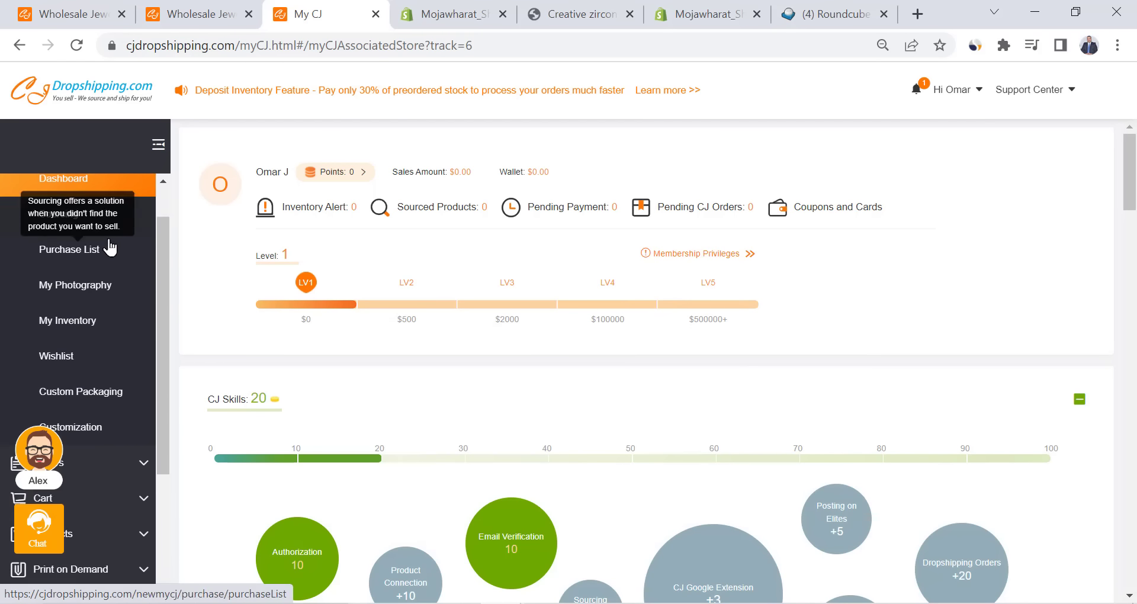
{"action": "left_click", "coordinate": [86, 354]}
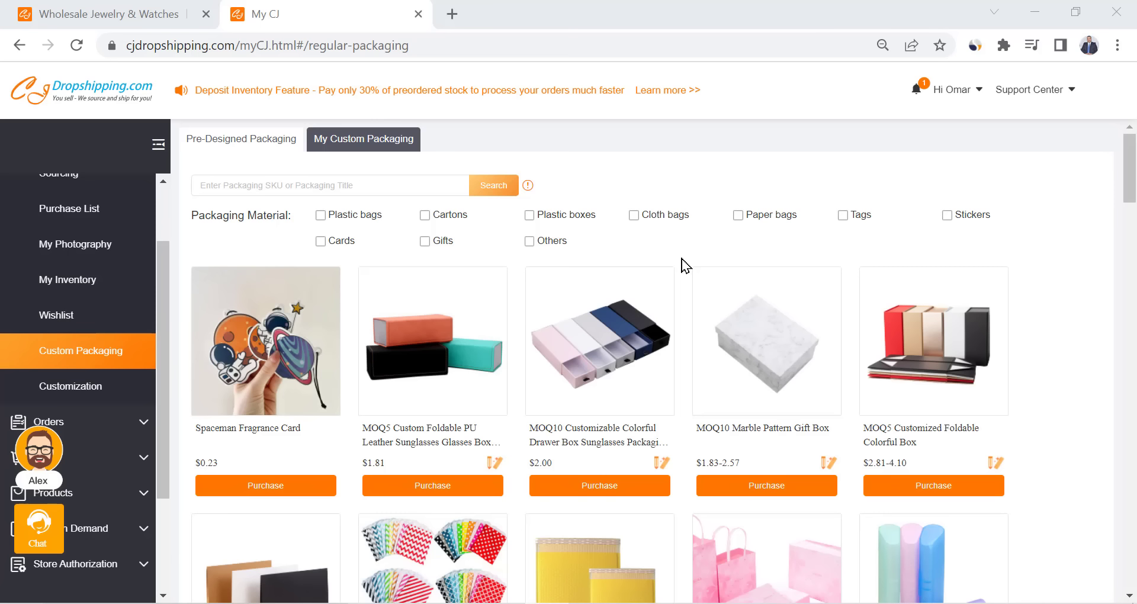
{"action": "scroll", "coordinate": [681, 265], "scroll_direction": "down", "scroll_amount": 2}
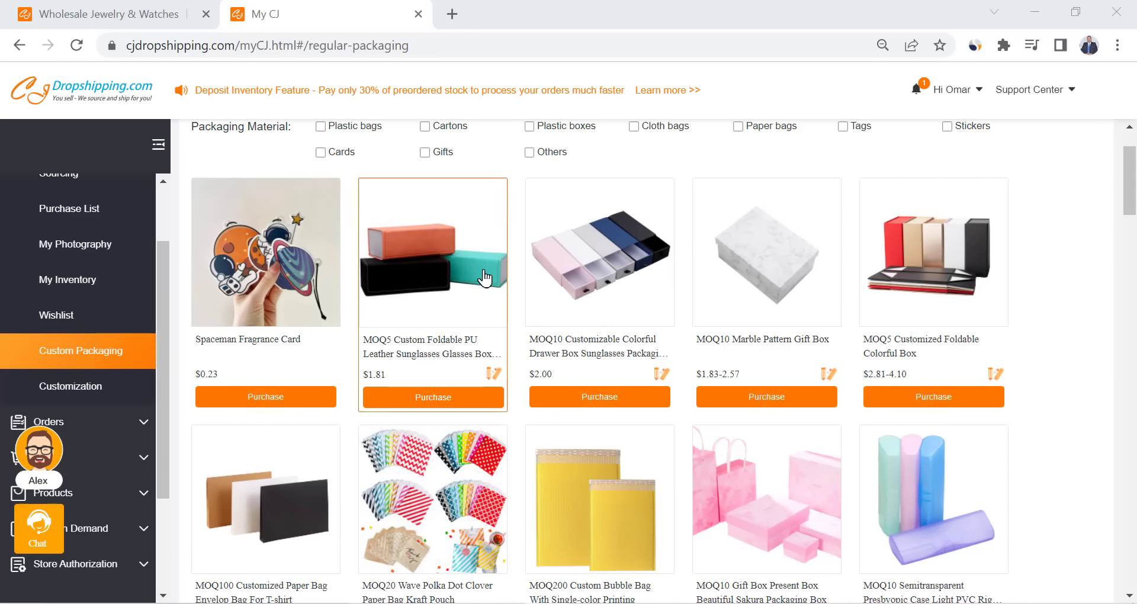
{"action": "scroll", "coordinate": [781, 276], "scroll_direction": "down", "scroll_amount": 3}
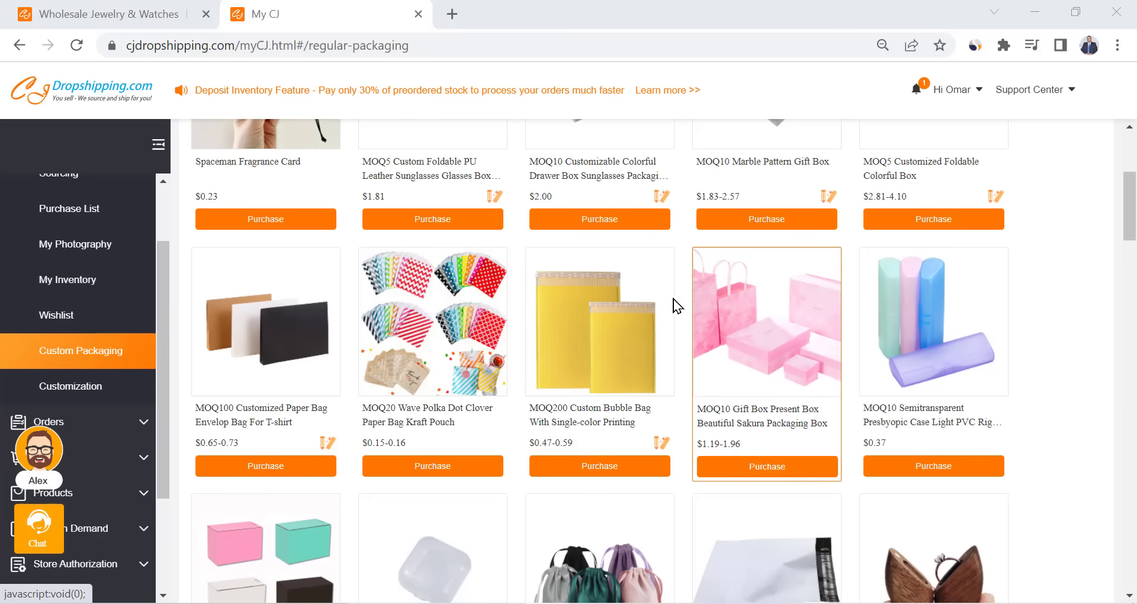
{"action": "scroll", "coordinate": [592, 307], "scroll_direction": "up", "scroll_amount": 1}
{"action": "scroll", "coordinate": [592, 307], "scroll_direction": "up", "scroll_amount": 3}
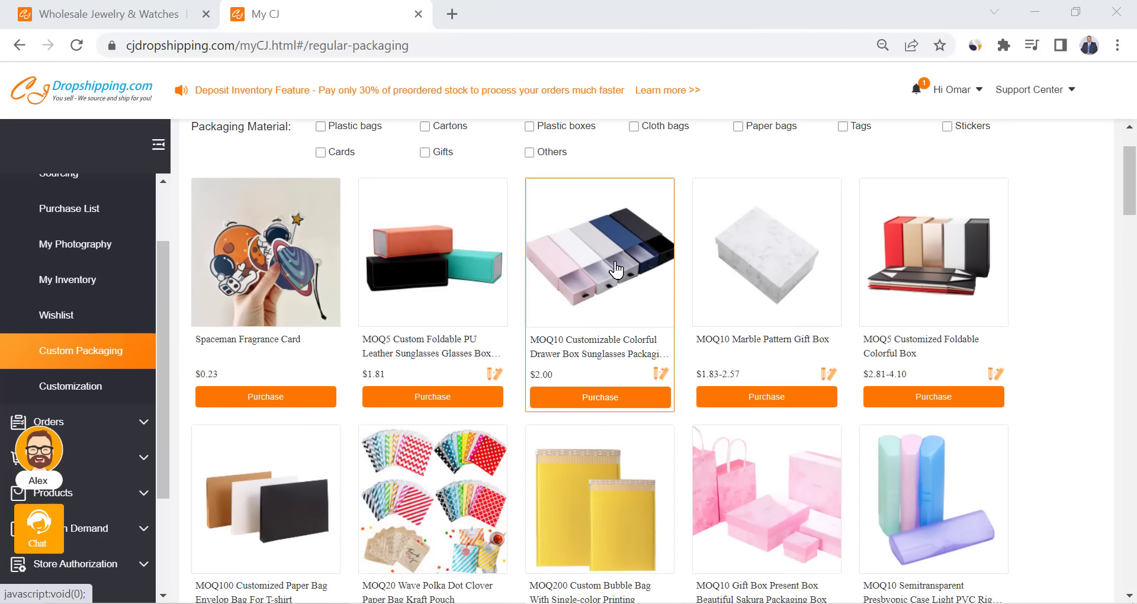
{"action": "scroll", "coordinate": [720, 297], "scroll_direction": "down", "scroll_amount": 7}
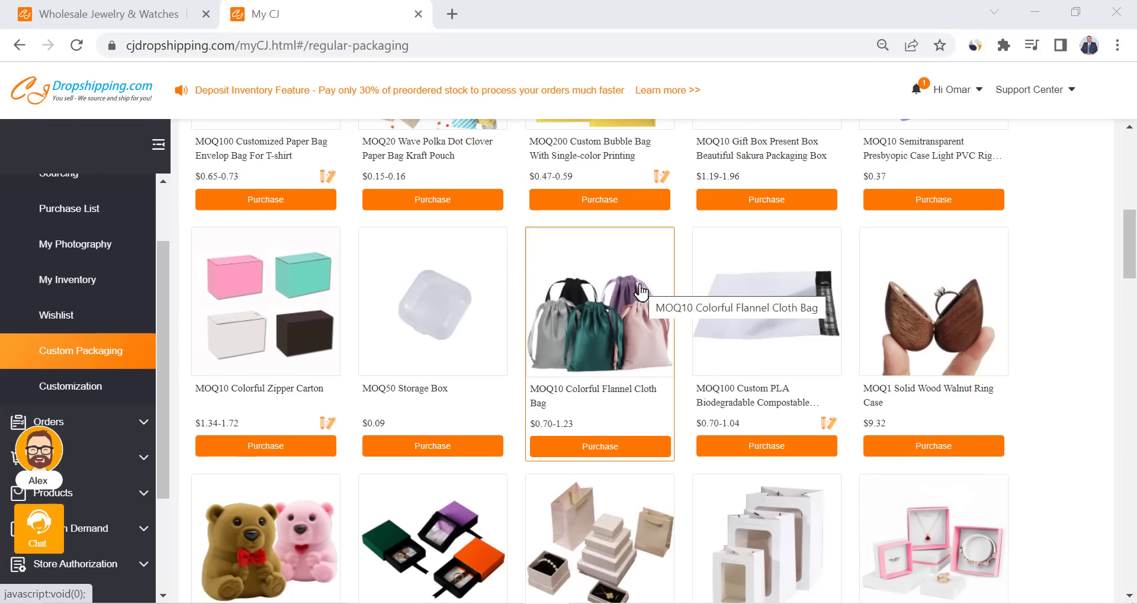
{"action": "scroll", "coordinate": [640, 290], "scroll_direction": "down", "scroll_amount": 1}
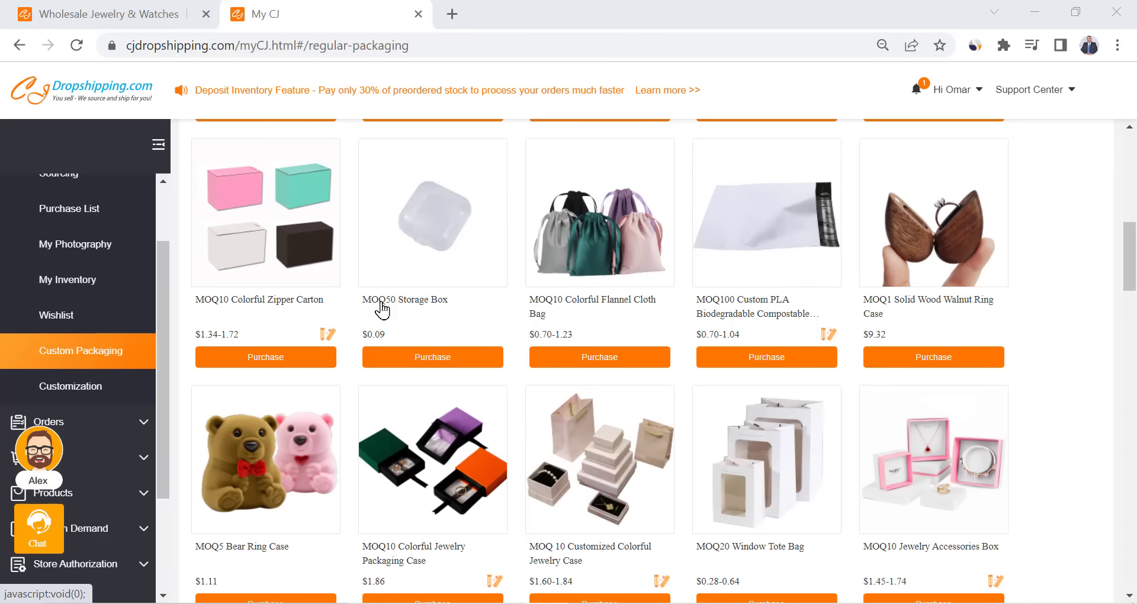
{"action": "scroll", "coordinate": [619, 252], "scroll_direction": "down", "scroll_amount": 4}
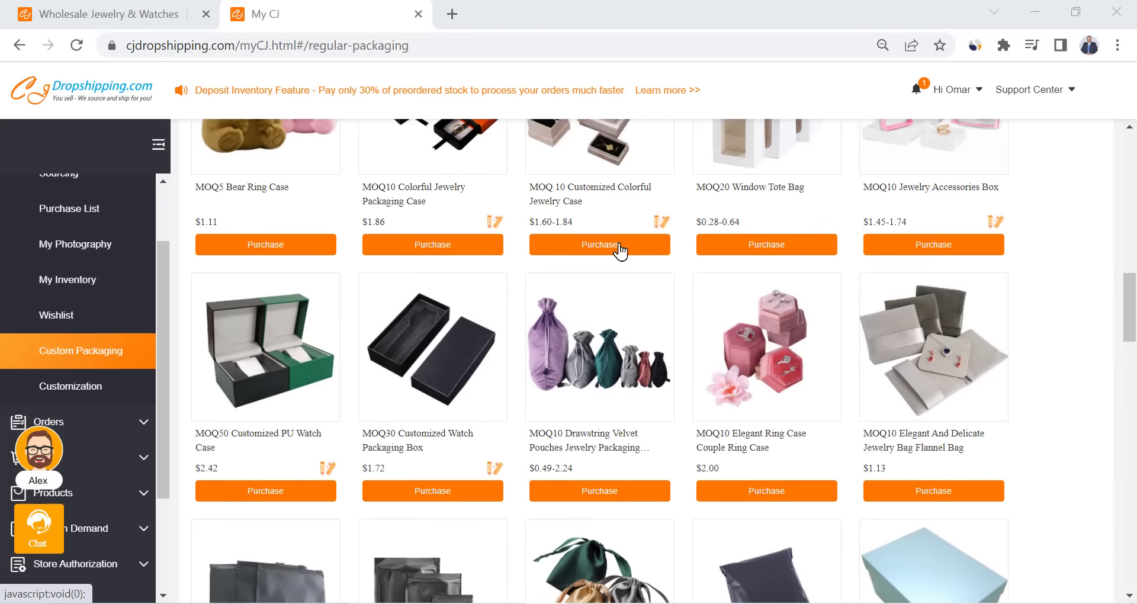
{"action": "scroll", "coordinate": [619, 251], "scroll_direction": "down", "scroll_amount": 3}
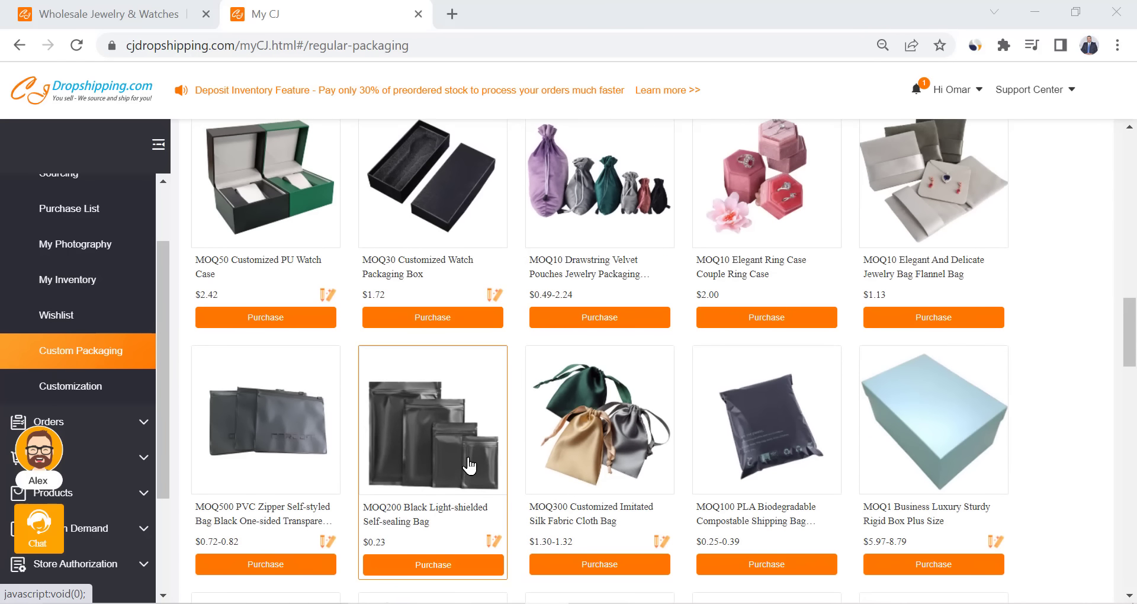
{"action": "scroll", "coordinate": [911, 284], "scroll_direction": "down", "scroll_amount": 3}
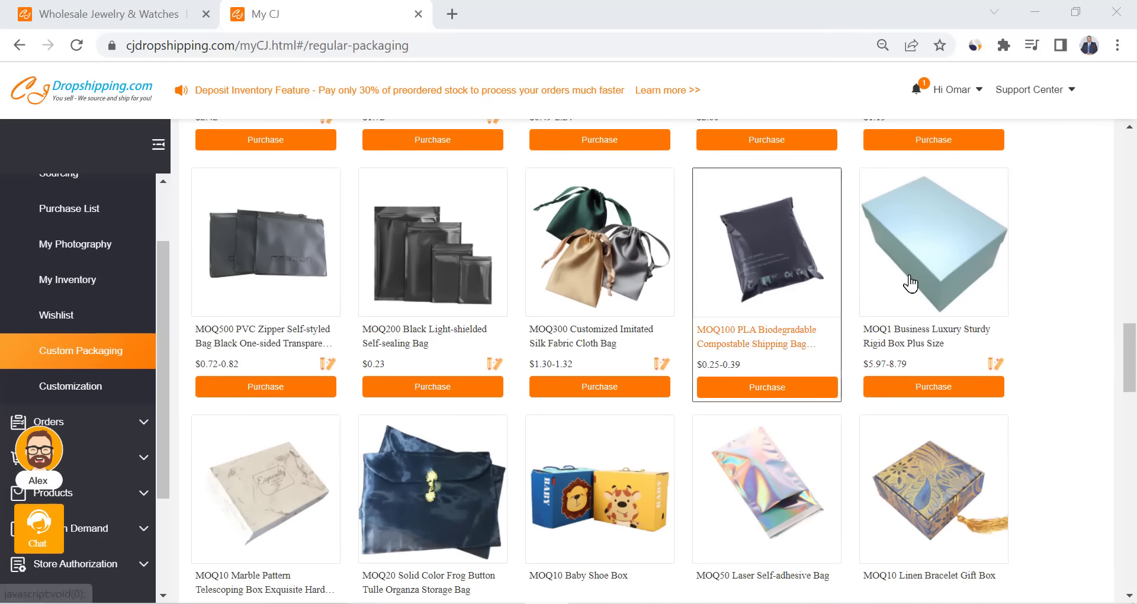
- Browse the pre-designed packaging catalogue for jewelry boxes, pouches and bags, examining their prices and minimum order quantities
{"action": "scroll", "coordinate": [889, 260], "scroll_direction": "down", "scroll_amount": 4}
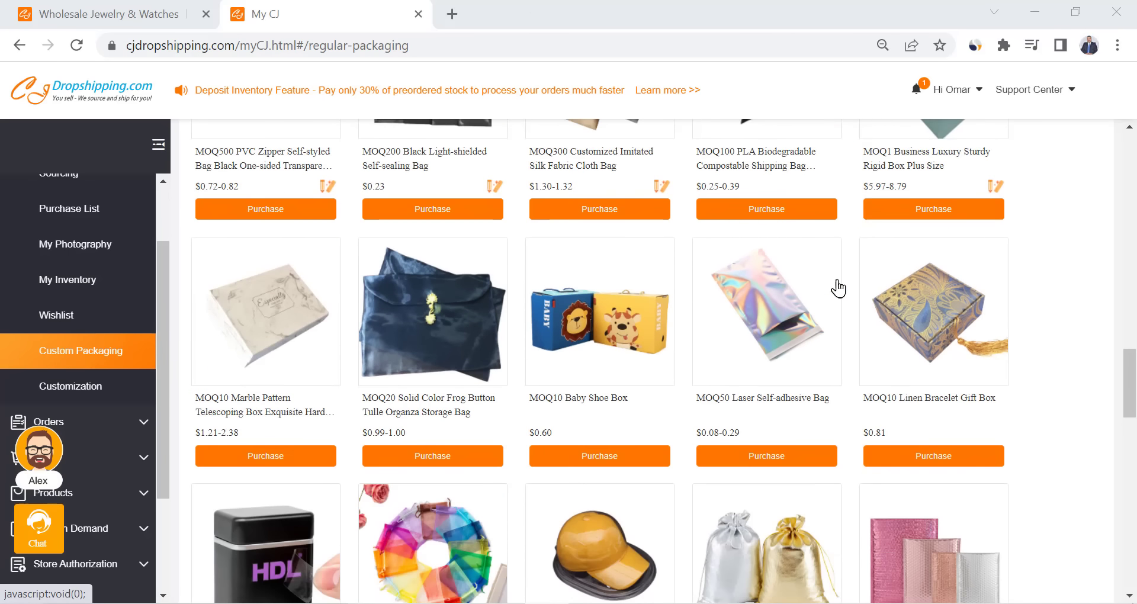
{"action": "scroll", "coordinate": [691, 394], "scroll_direction": "down", "scroll_amount": 5}
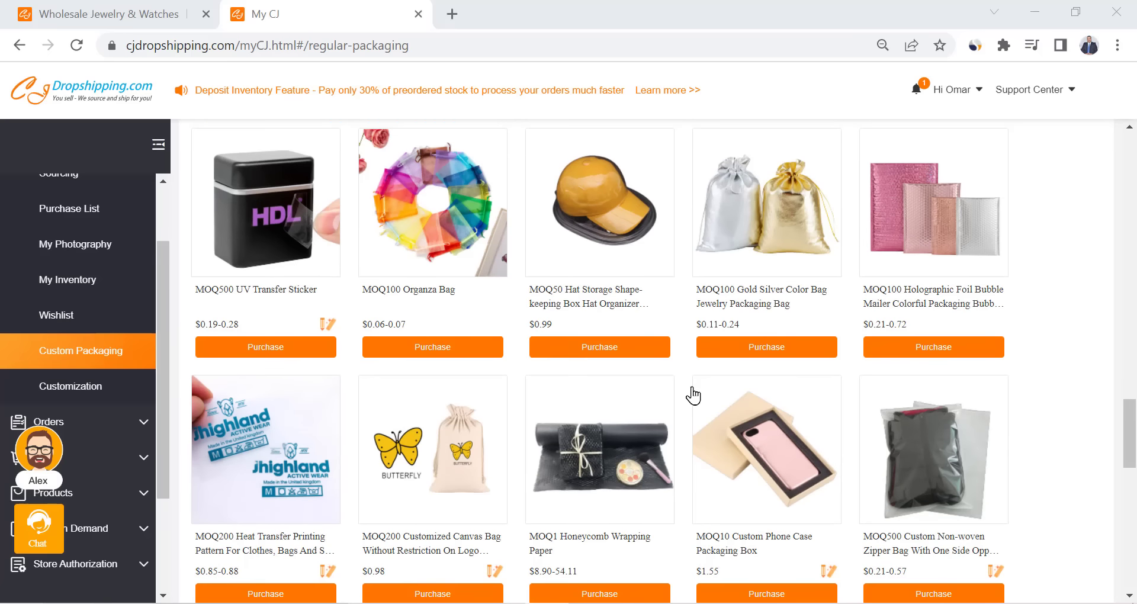
{"action": "scroll", "coordinate": [693, 396], "scroll_direction": "up", "scroll_amount": 7}
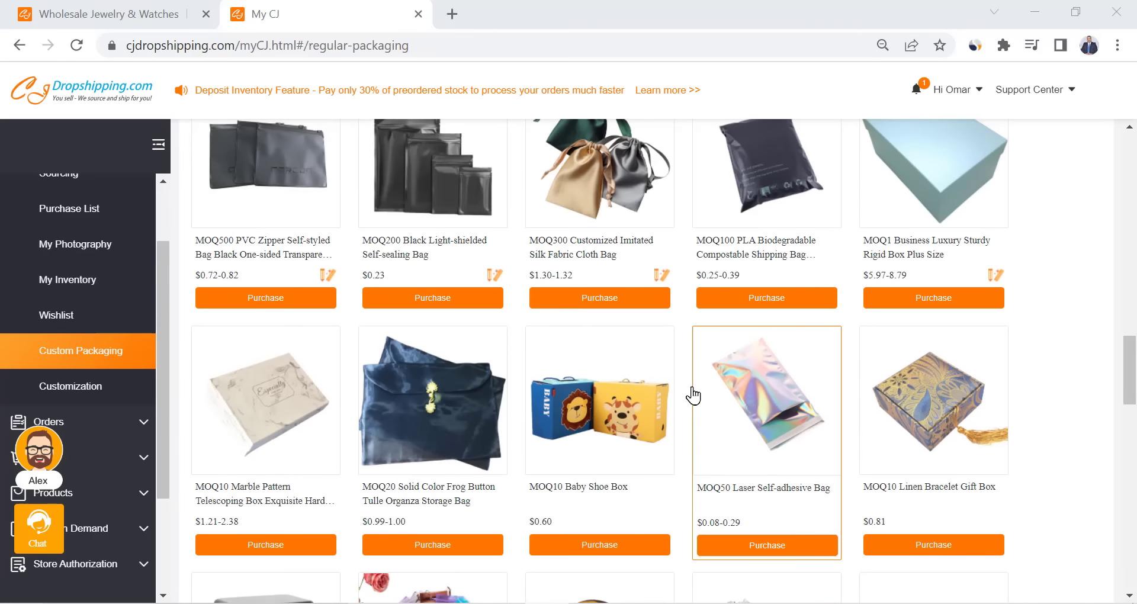
{"action": "scroll", "coordinate": [693, 395], "scroll_direction": "up", "scroll_amount": 4}
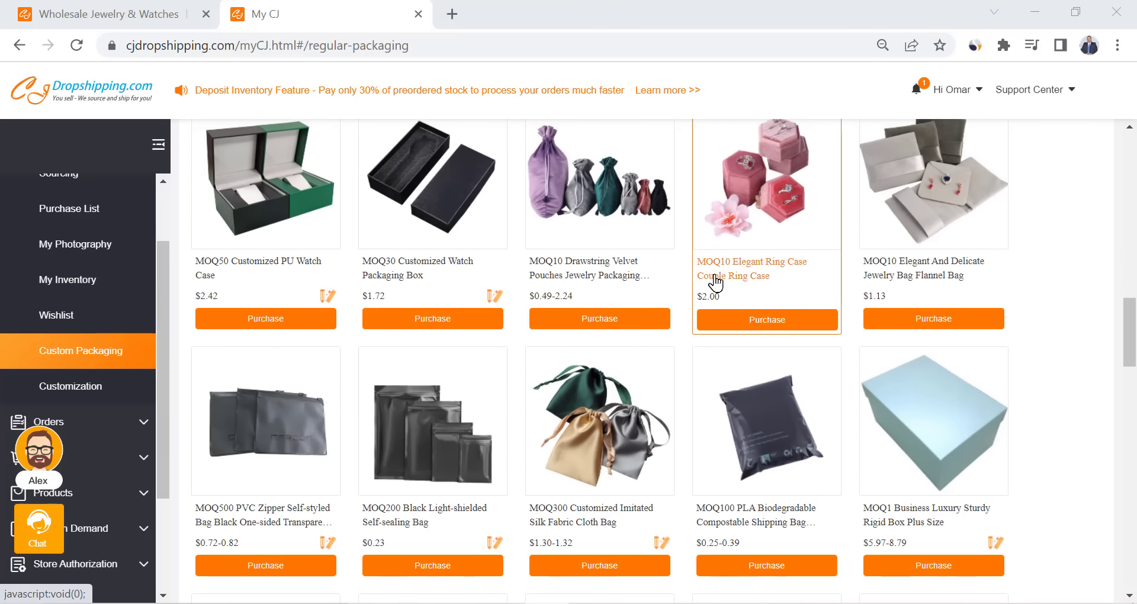
{"action": "scroll", "coordinate": [716, 283], "scroll_direction": "up", "scroll_amount": 5}
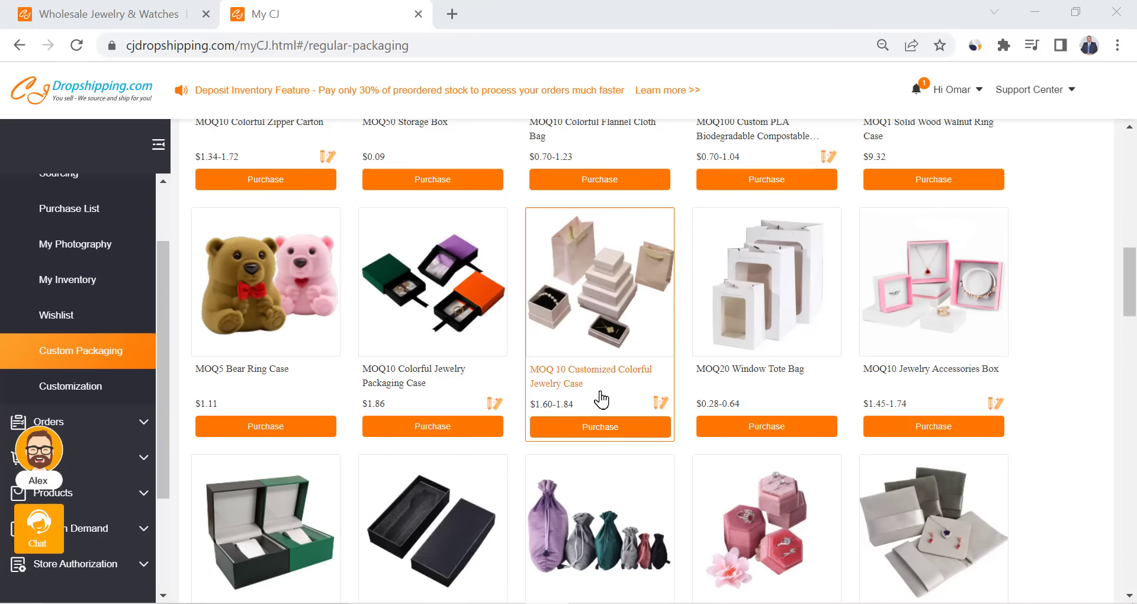
{"action": "scroll", "coordinate": [601, 398], "scroll_direction": "down", "scroll_amount": 7}
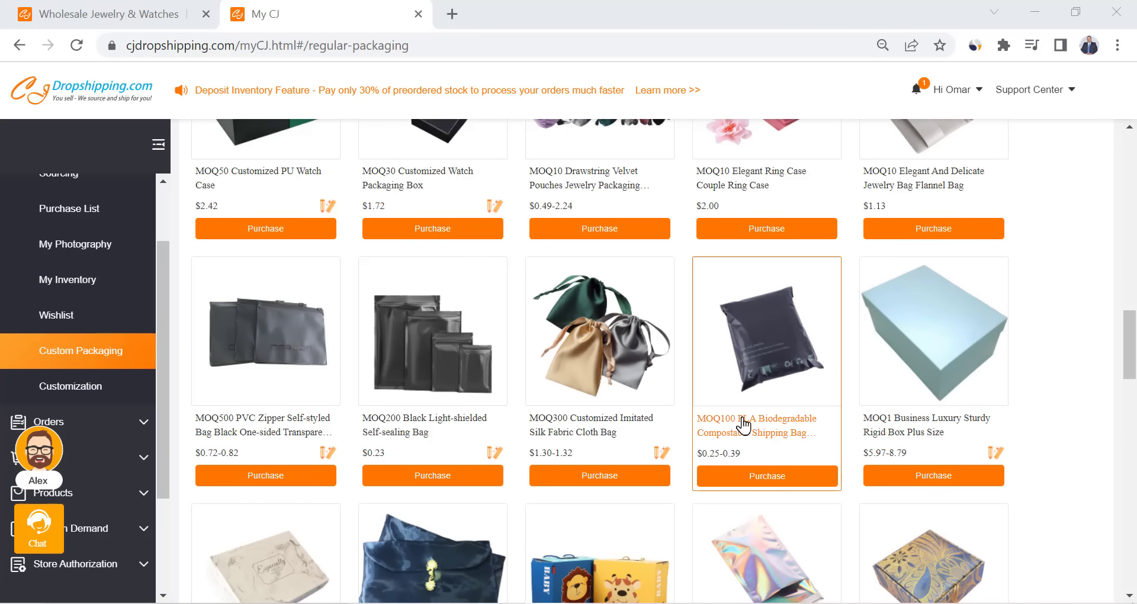
{"action": "scroll", "coordinate": [619, 419], "scroll_direction": "up", "scroll_amount": 5}
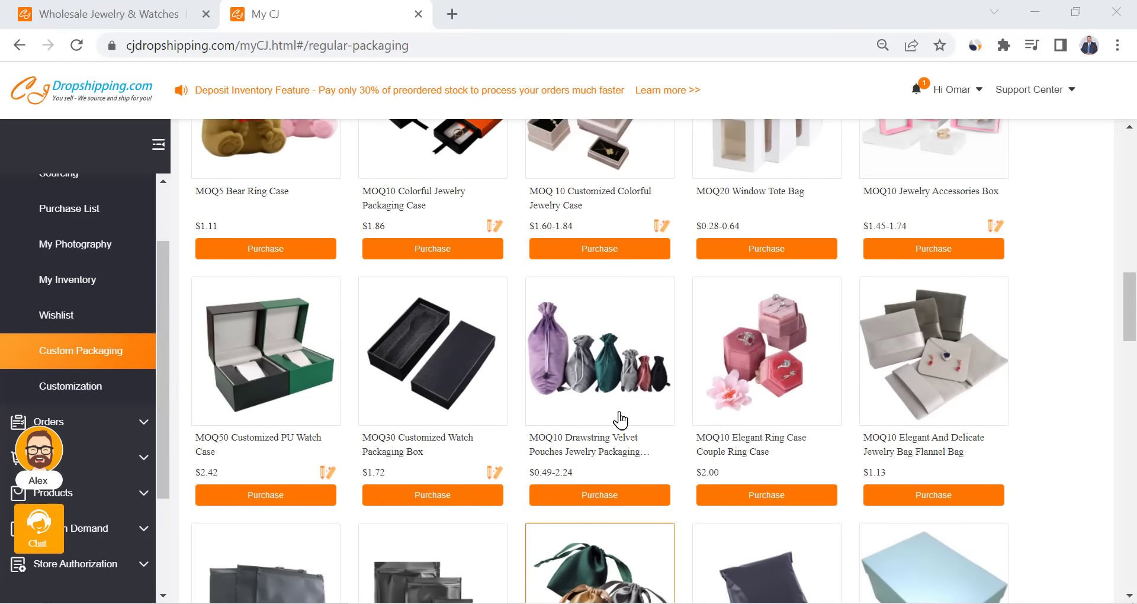
{"action": "scroll", "coordinate": [620, 420], "scroll_direction": "up", "scroll_amount": 2}
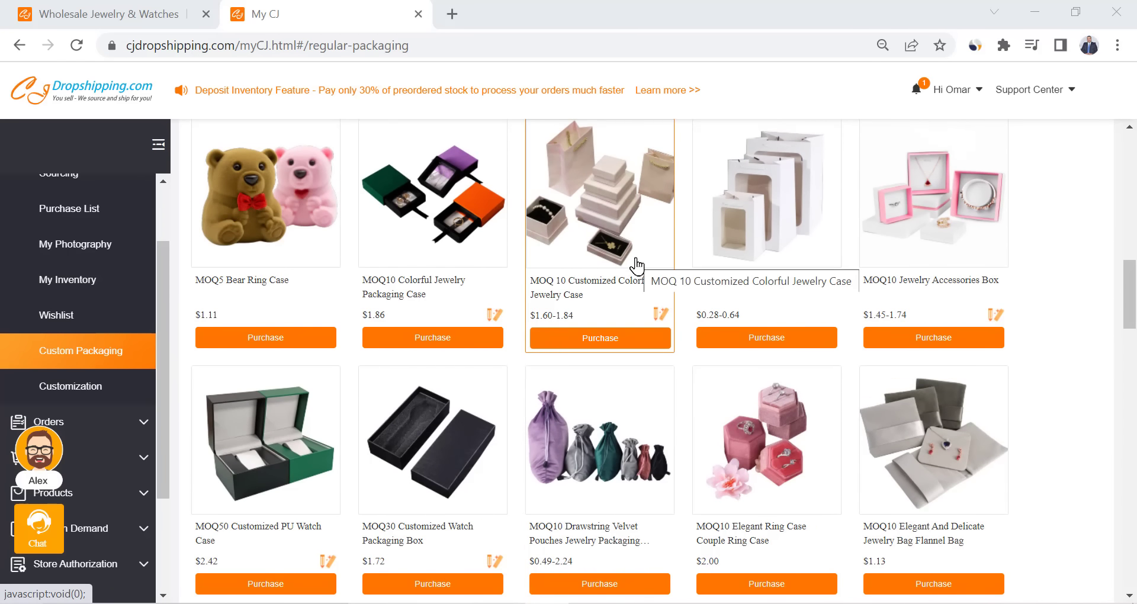
{"action": "scroll", "coordinate": [636, 267], "scroll_direction": "up", "scroll_amount": 2}
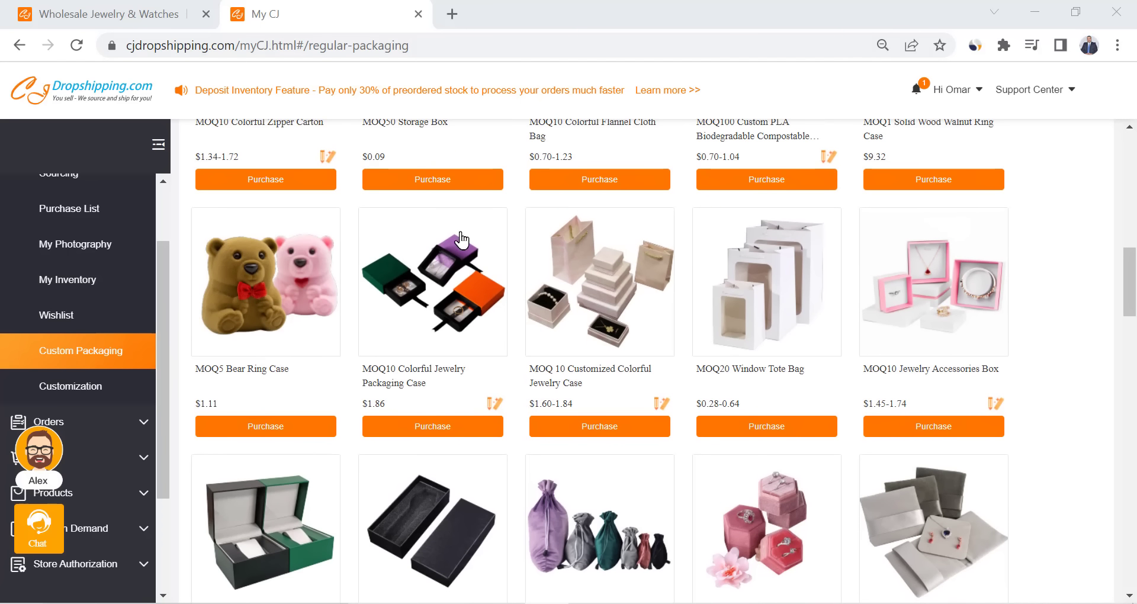
- Open the MOQ 10 Customized Colorful Jewelry Case and examine its price, sizes and customization options
{"action": "left_click", "coordinate": [602, 268]}
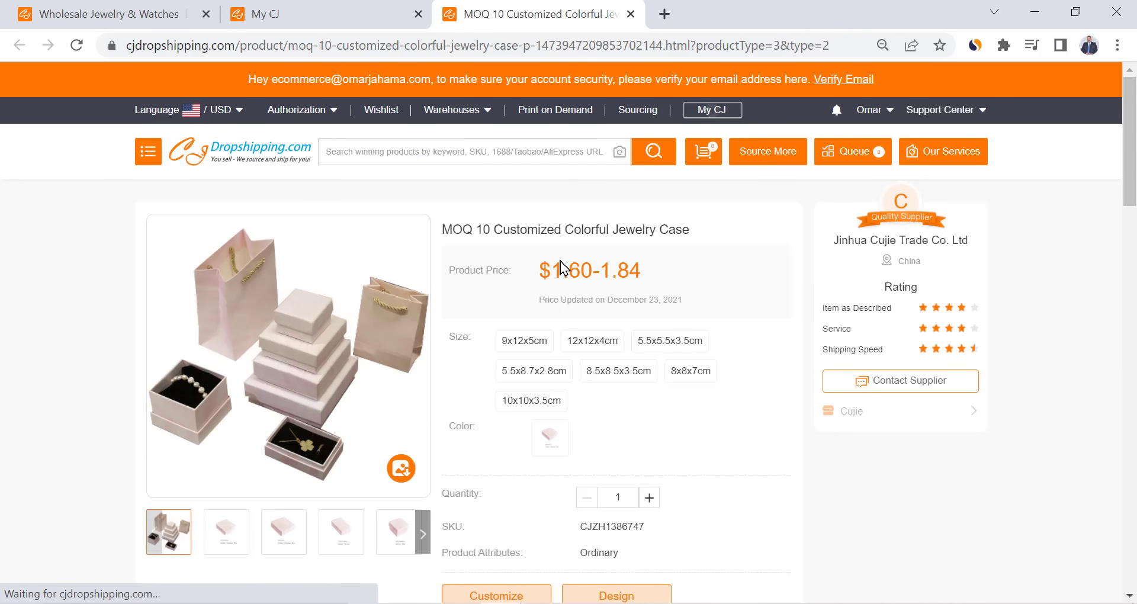
{"action": "scroll", "coordinate": [560, 262], "scroll_direction": "down", "scroll_amount": 2}
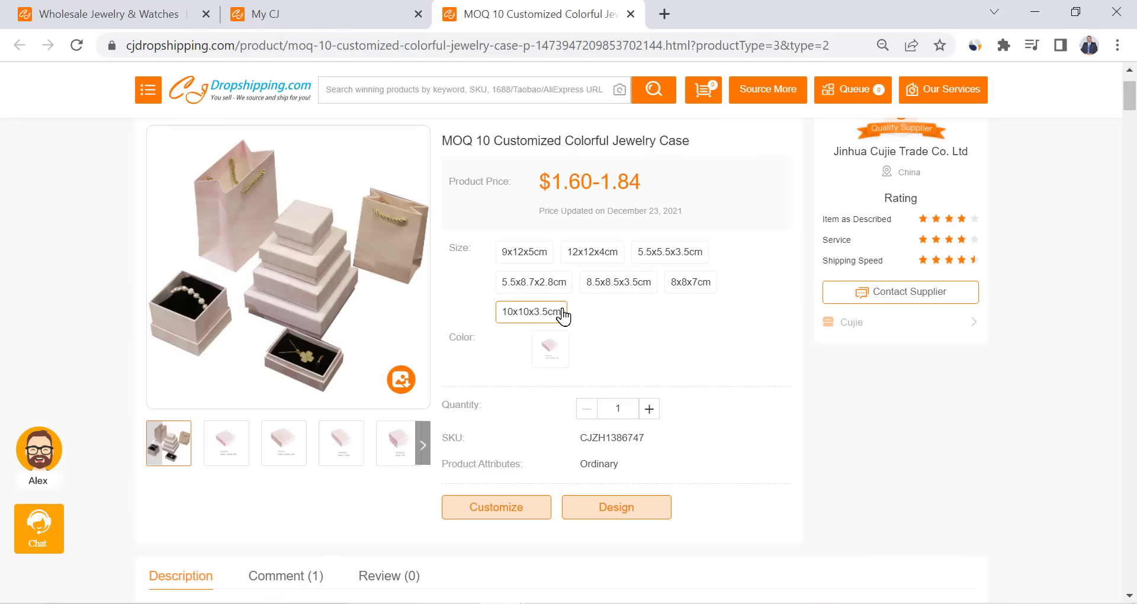
{"action": "scroll", "coordinate": [613, 341], "scroll_direction": "down", "scroll_amount": 1}
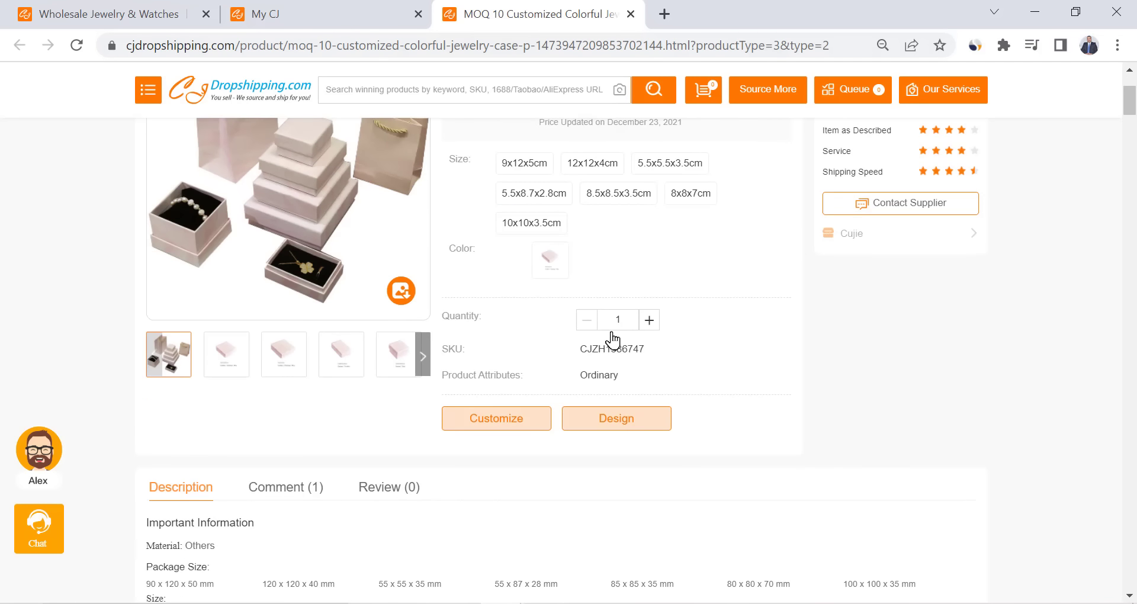
- Open the CJ support chat, view the Consultation conversation's related questions, and minimize the chat
{"action": "left_click", "coordinate": [37, 526]}
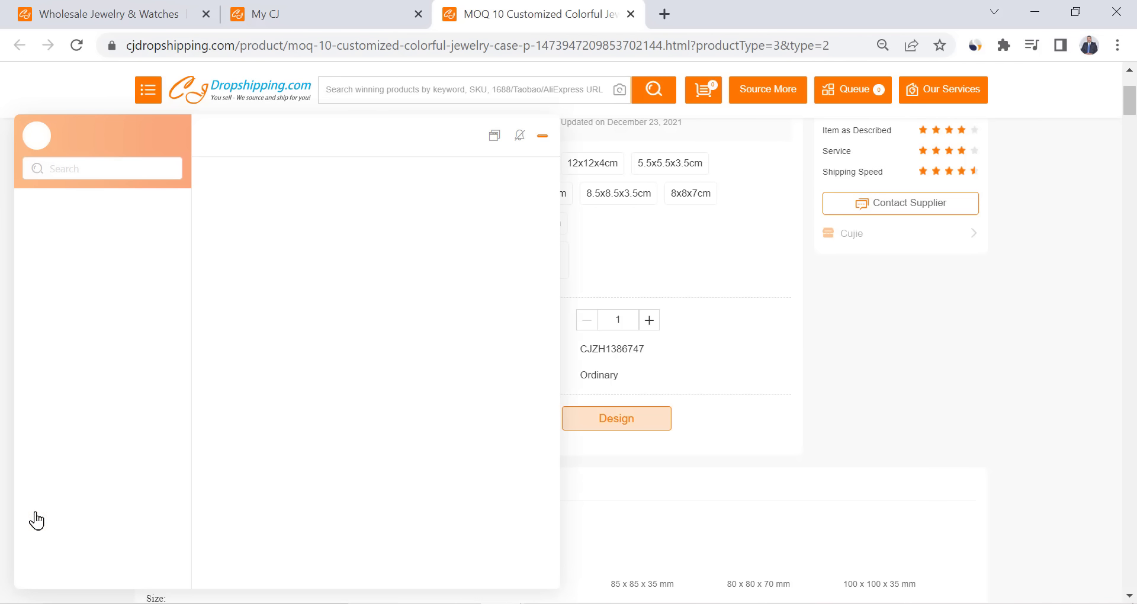
{"action": "left_click", "coordinate": [130, 225]}
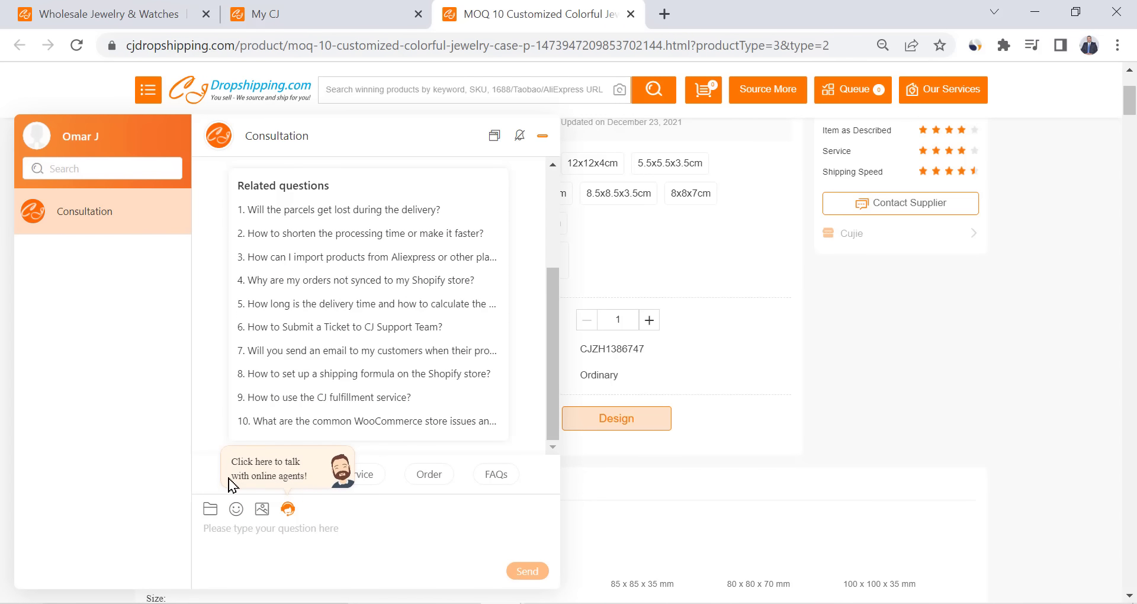
{"action": "left_click", "coordinate": [542, 143]}
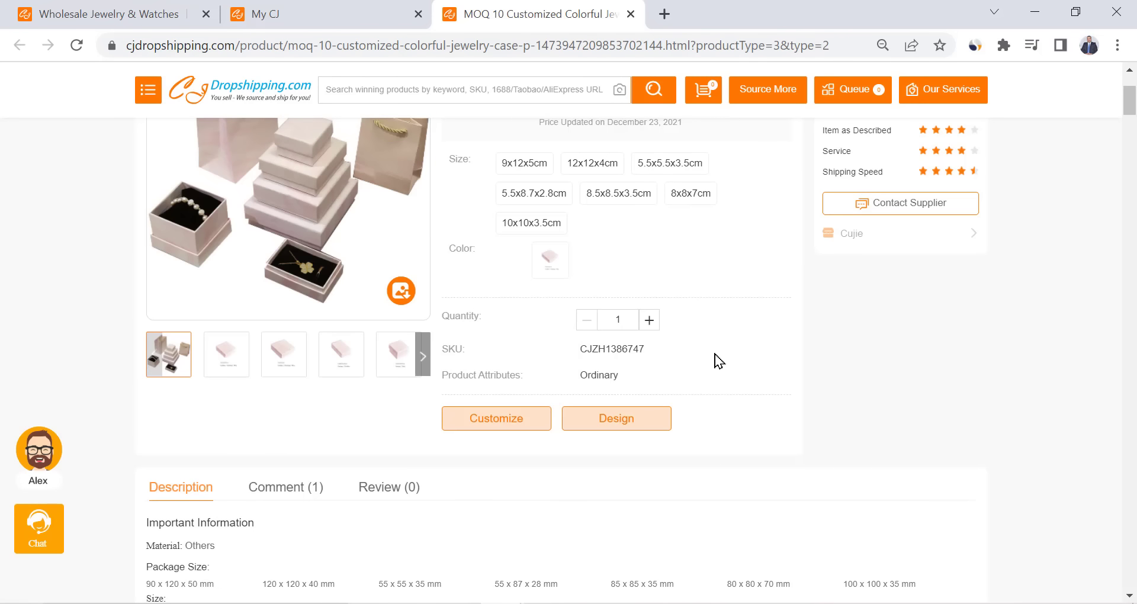
- Select the 9x12x5cm size of the jewelry case, view its second product photo, and open the design editor
{"action": "scroll", "coordinate": [699, 349], "scroll_direction": "up", "scroll_amount": 1}
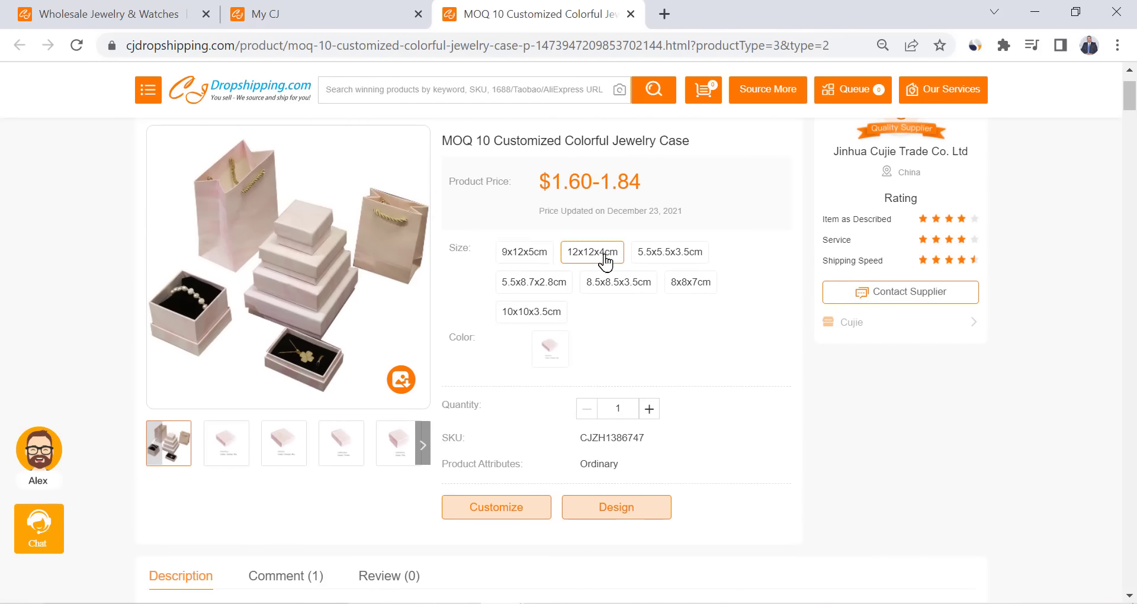
{"action": "left_click", "coordinate": [524, 254]}
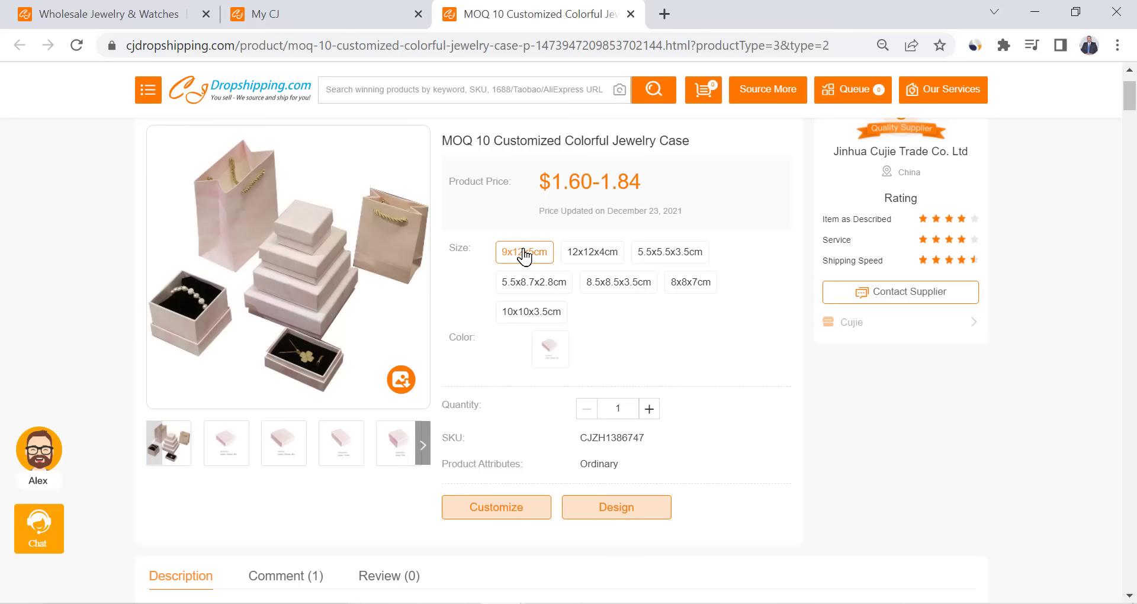
{"action": "left_click", "coordinate": [224, 453]}
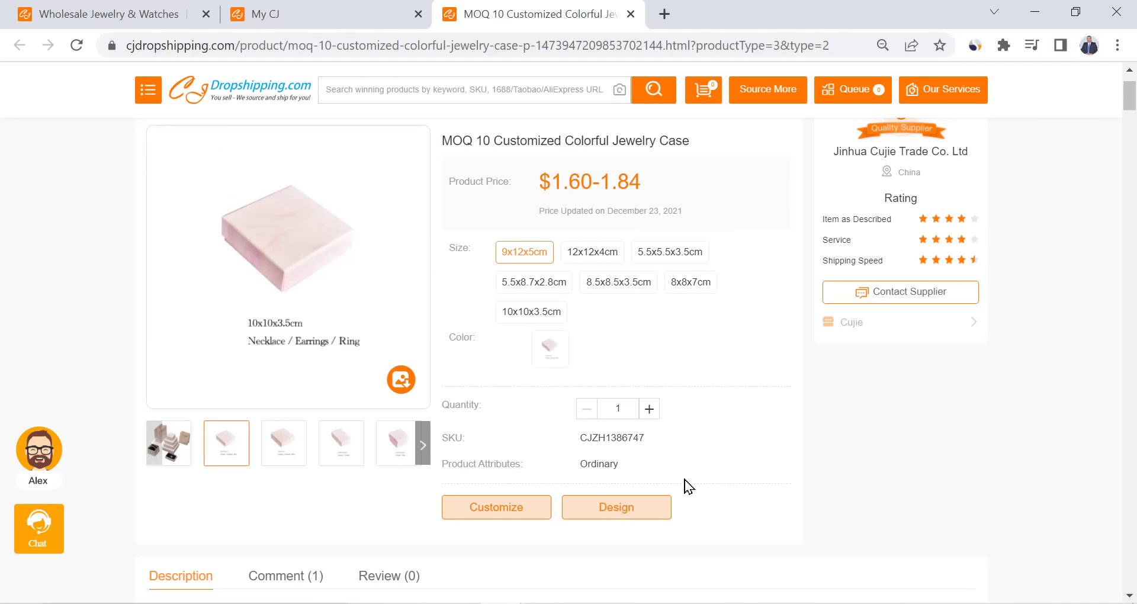
{"action": "left_click", "coordinate": [610, 508]}
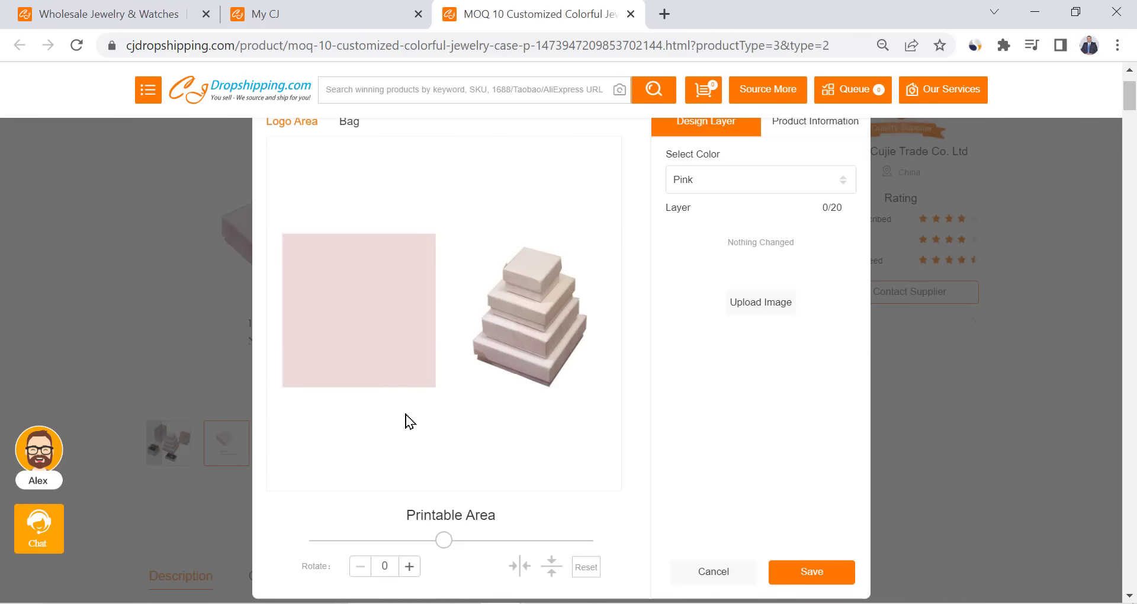
{"action": "left_click", "coordinate": [758, 305]}
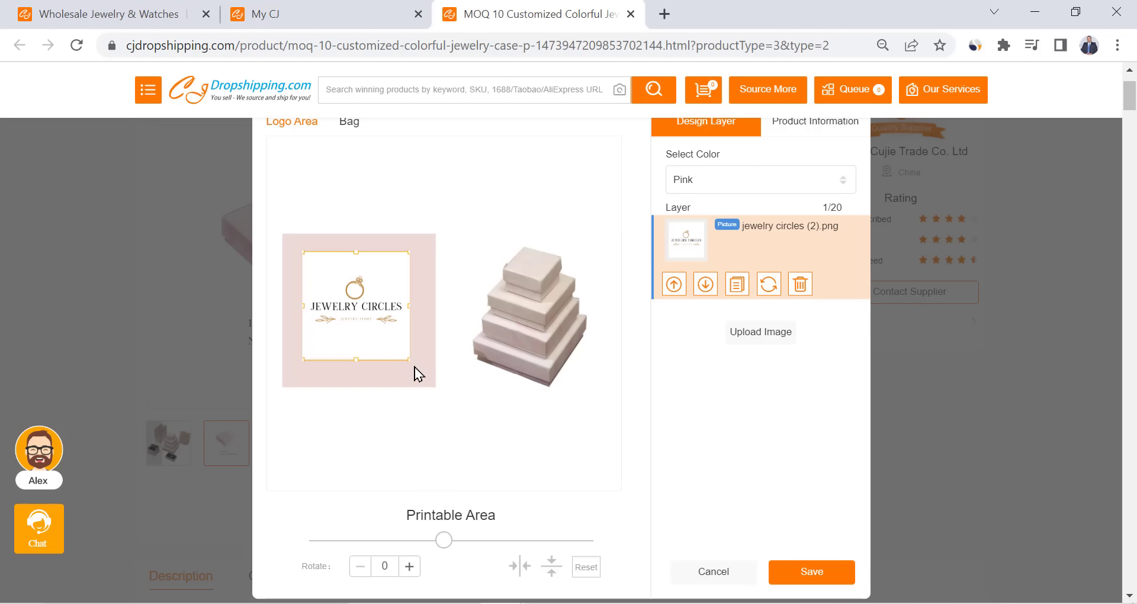
{"action": "mouse_move", "coordinate": [409, 359]}
{"action": "left_mouse_down"}
{"action": "mouse_move", "coordinate": [373, 318]}
{"action": "mouse_move", "coordinate": [400, 350]}
{"action": "left_mouse_up"}
{"action": "left_click", "coordinate": [468, 432]}
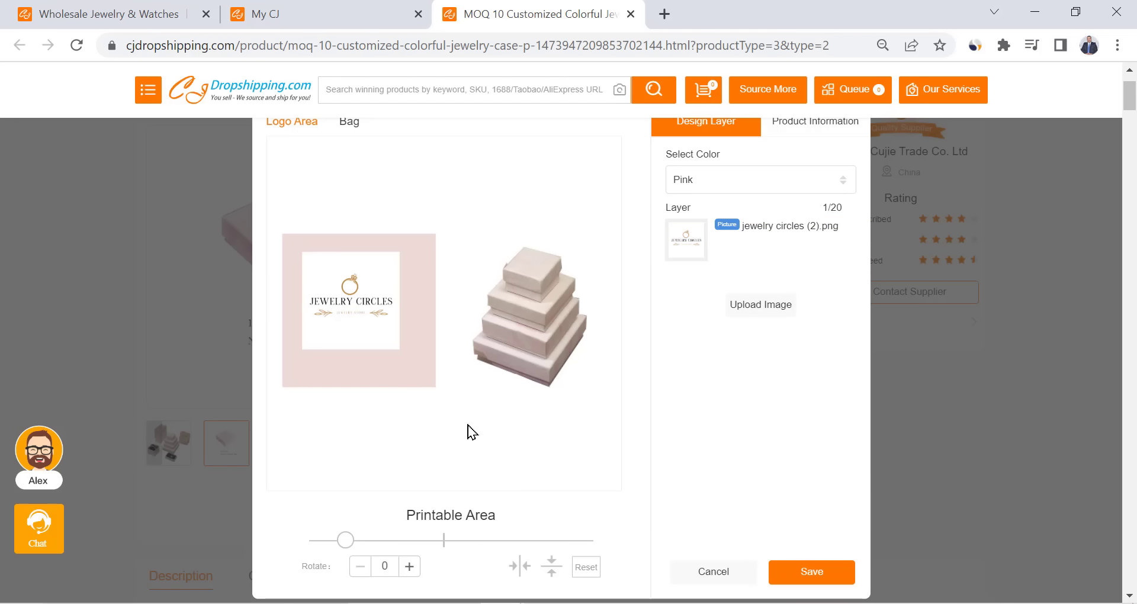
{"action": "left_click", "coordinate": [362, 311]}
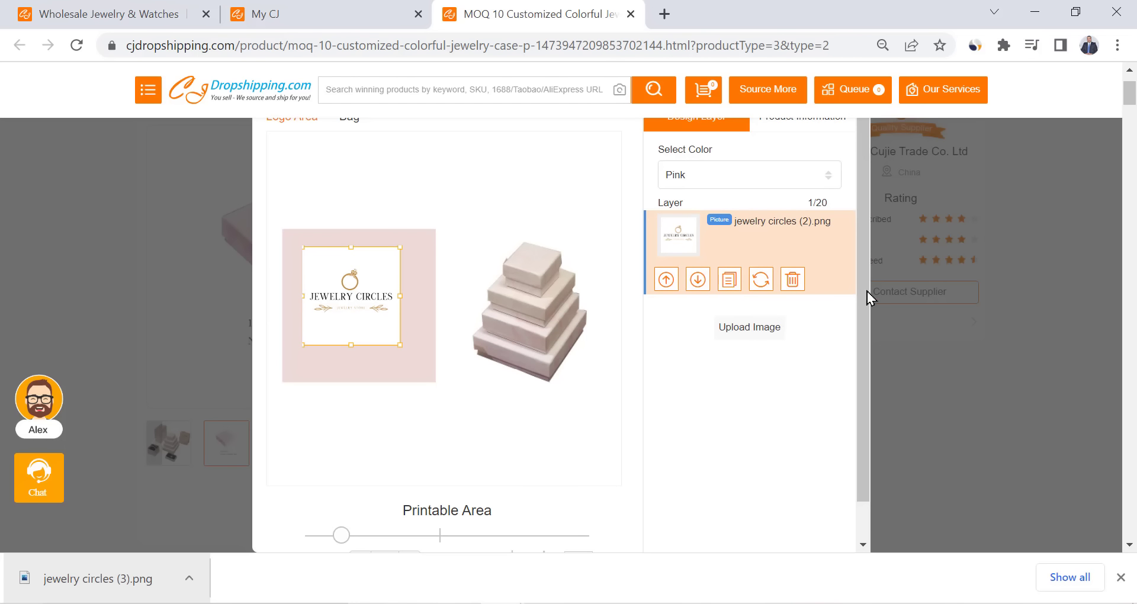
{"action": "left_click", "coordinate": [792, 279]}
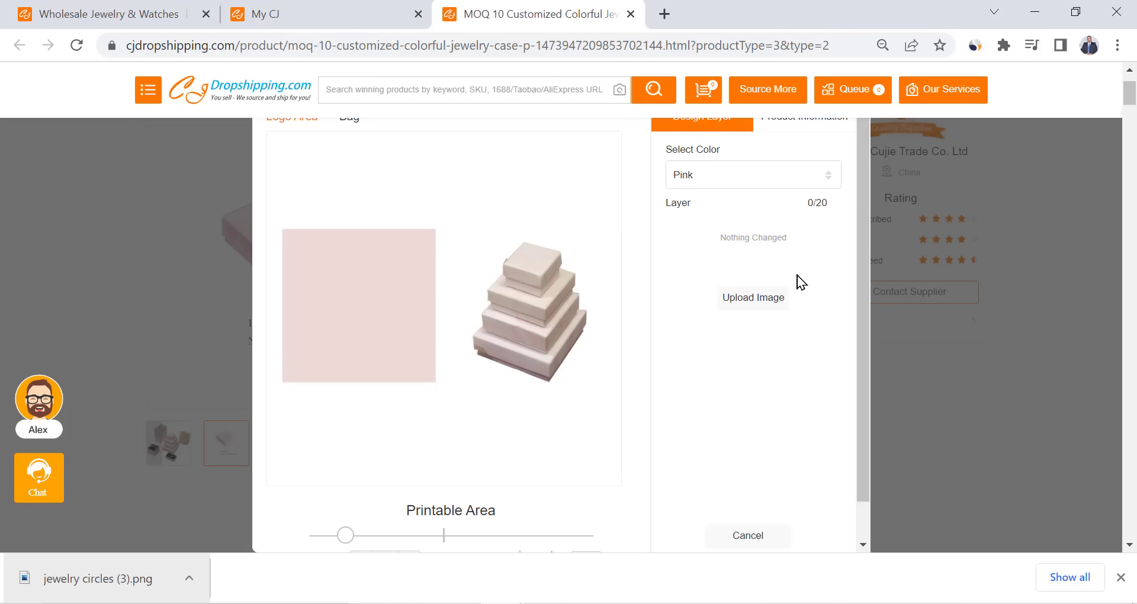
- Upload the transparent logo jewelry circles (3).png to the pink box's logo area and enlarge it slightly
{"action": "left_click", "coordinate": [744, 304]}
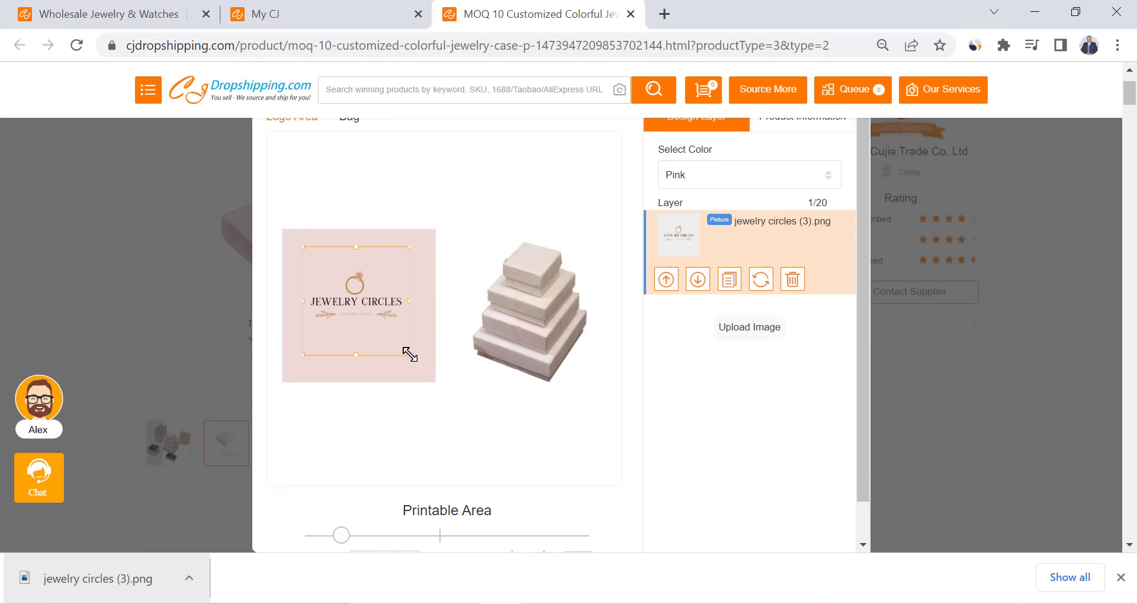
{"action": "mouse_move", "coordinate": [407, 354]}
{"action": "left_mouse_down"}
{"action": "mouse_move", "coordinate": [421, 365]}
{"action": "mouse_move", "coordinate": [411, 361]}
{"action": "left_mouse_up"}
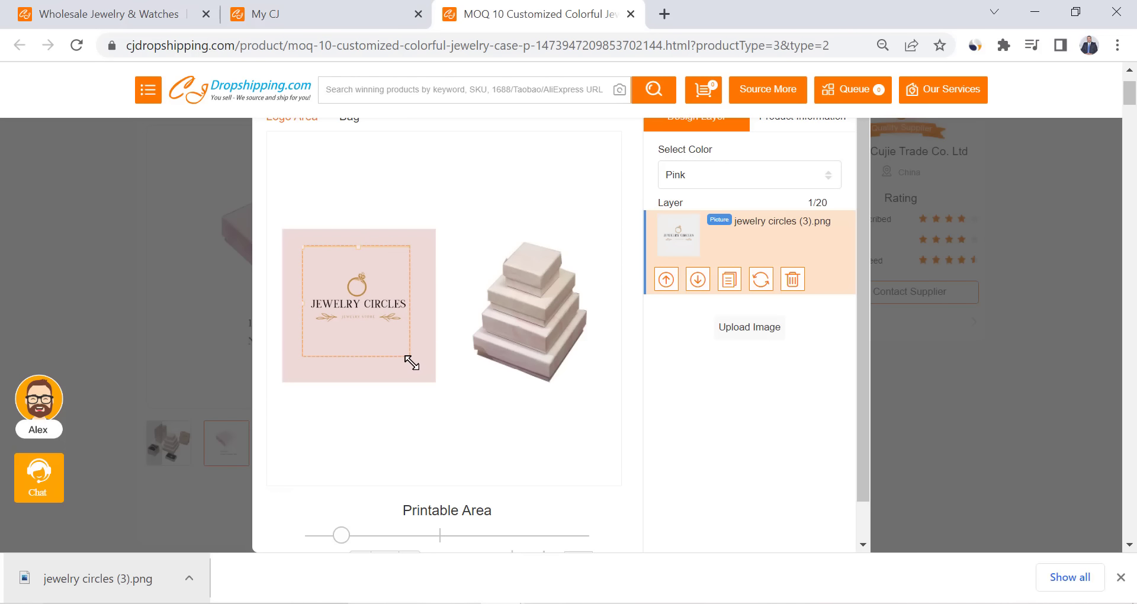
{"action": "left_click", "coordinate": [303, 244]}
{"action": "left_click", "coordinate": [314, 255]}
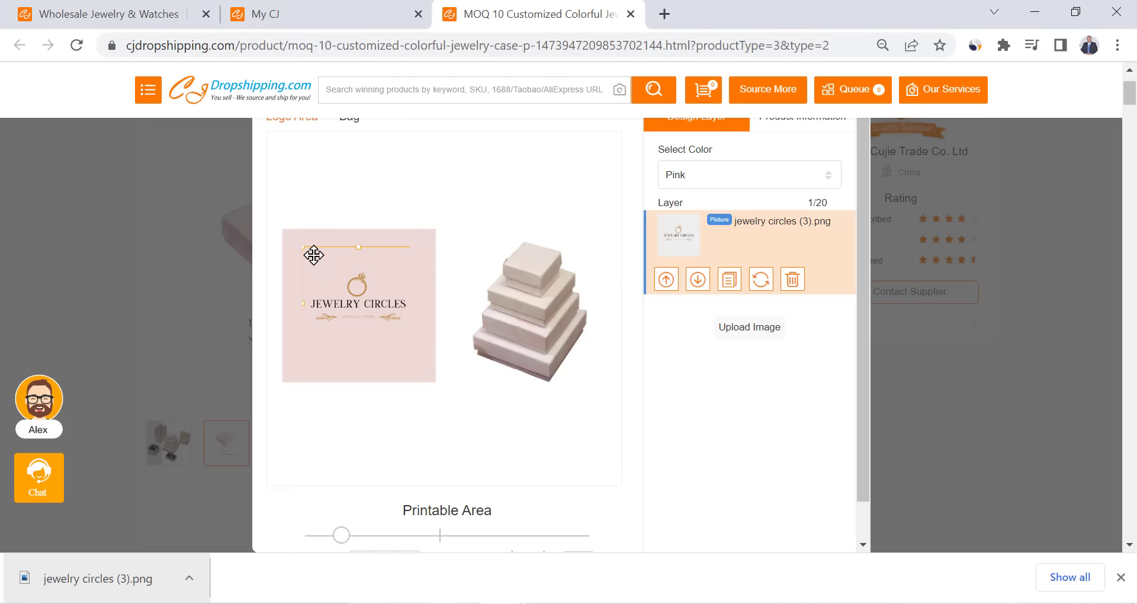
{"action": "left_click_drag", "start_coordinate": [301, 246], "coordinate": [293, 243]}
{"action": "scroll", "coordinate": [369, 270], "scroll_direction": "down", "scroll_amount": 1}
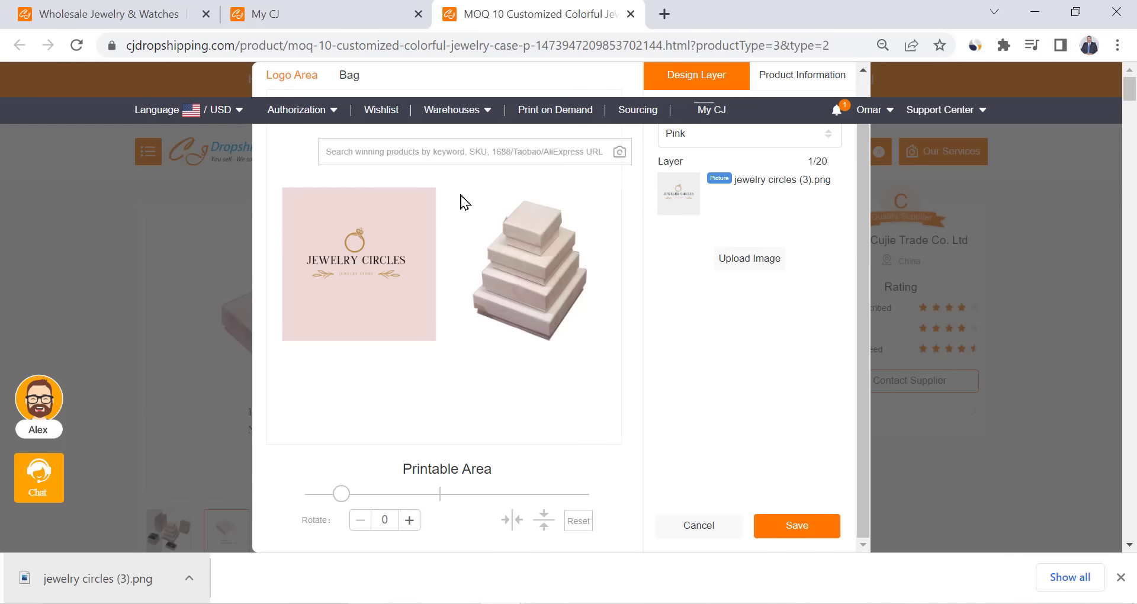
- Save the logo layout, complete the product information with title Rings, size 5.5x5.5x3.5cm and color Pink, and save the design
{"action": "left_click", "coordinate": [795, 526]}
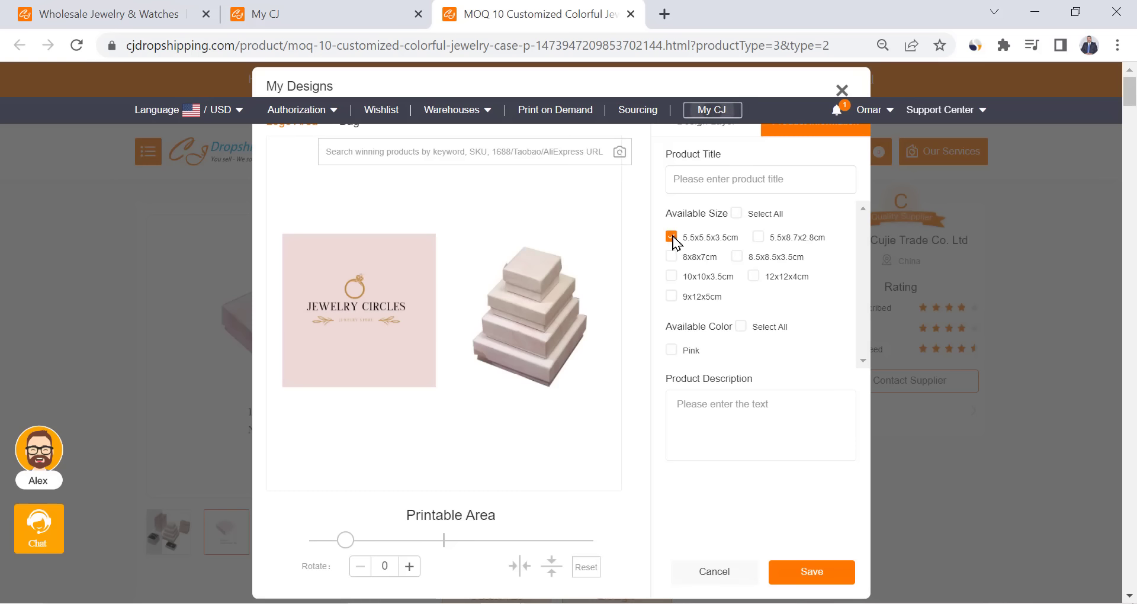
{"action": "left_click", "coordinate": [672, 351]}
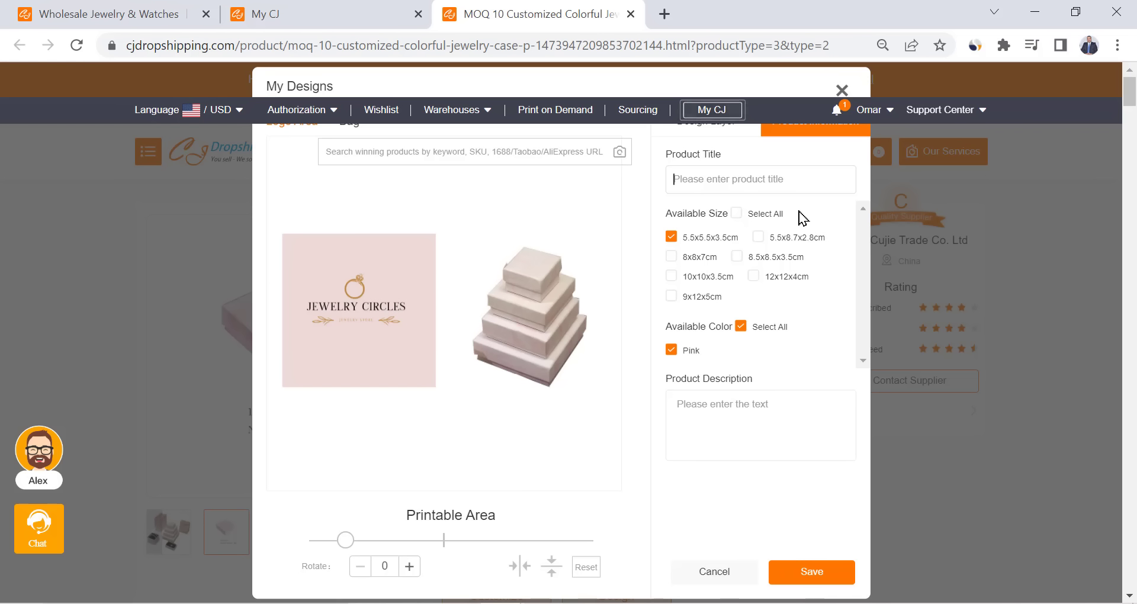
{"action": "type", "text": "Rings"}
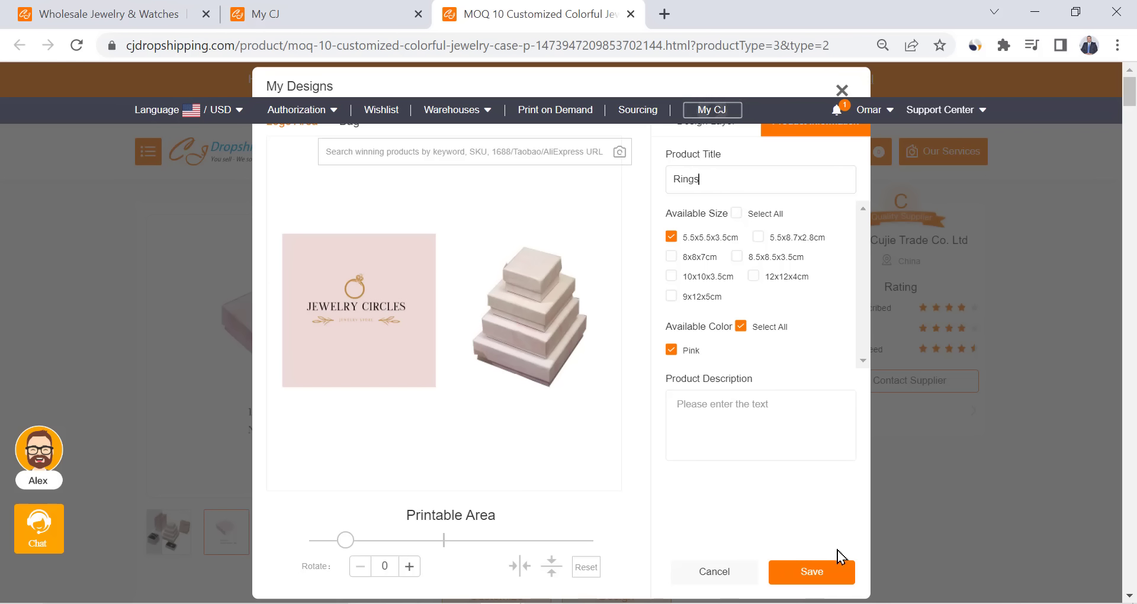
{"action": "left_click", "coordinate": [817, 572]}
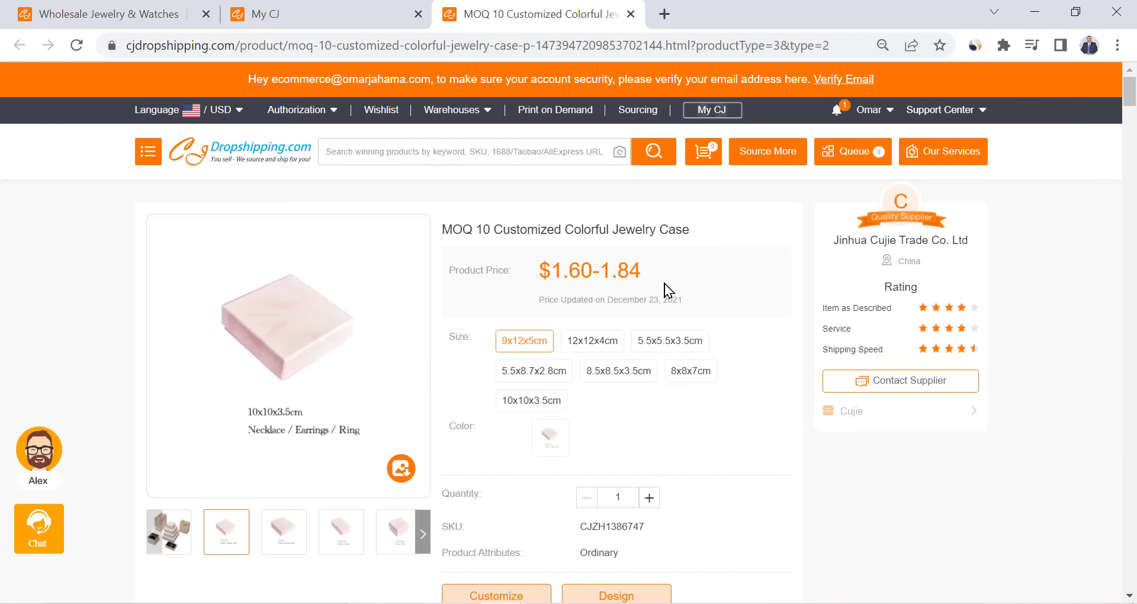
- Find the saved Rings packaging under My Custom Packaging in My CJ and open its purchase form
{"action": "left_click", "coordinate": [714, 112]}
{"action": "scroll", "coordinate": [95, 237], "scroll_direction": "down", "scroll_amount": 2}
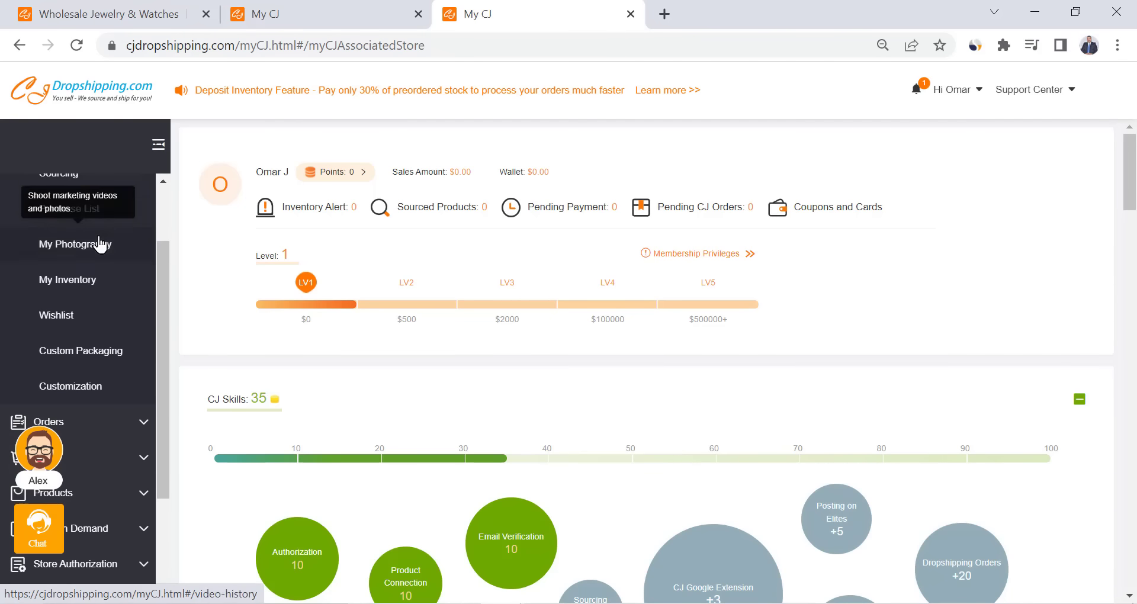
{"action": "left_click", "coordinate": [107, 349]}
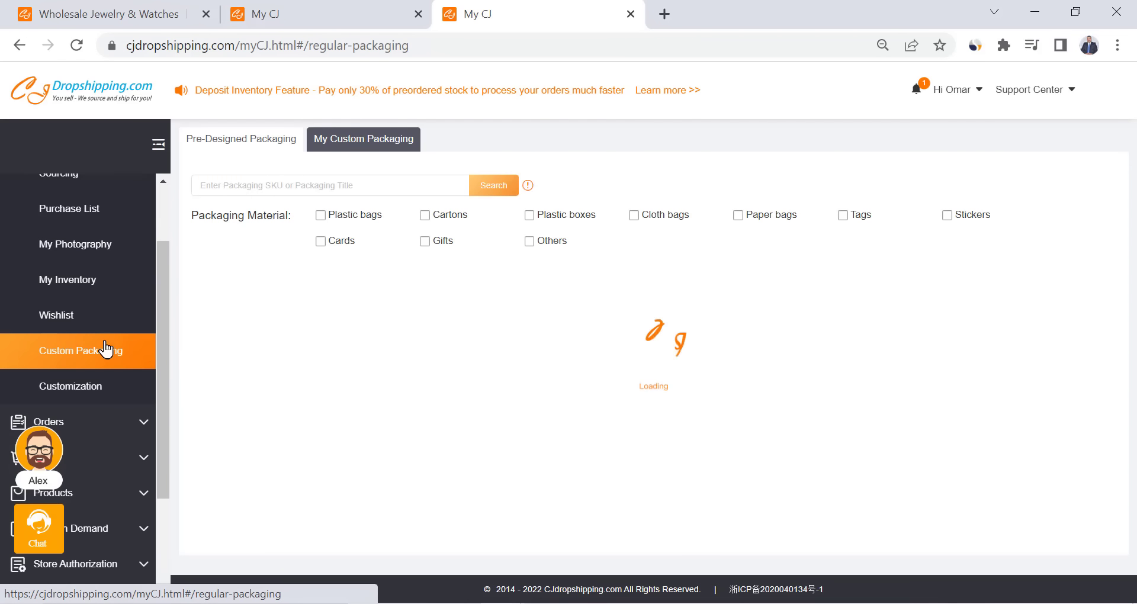
{"action": "left_click", "coordinate": [347, 146]}
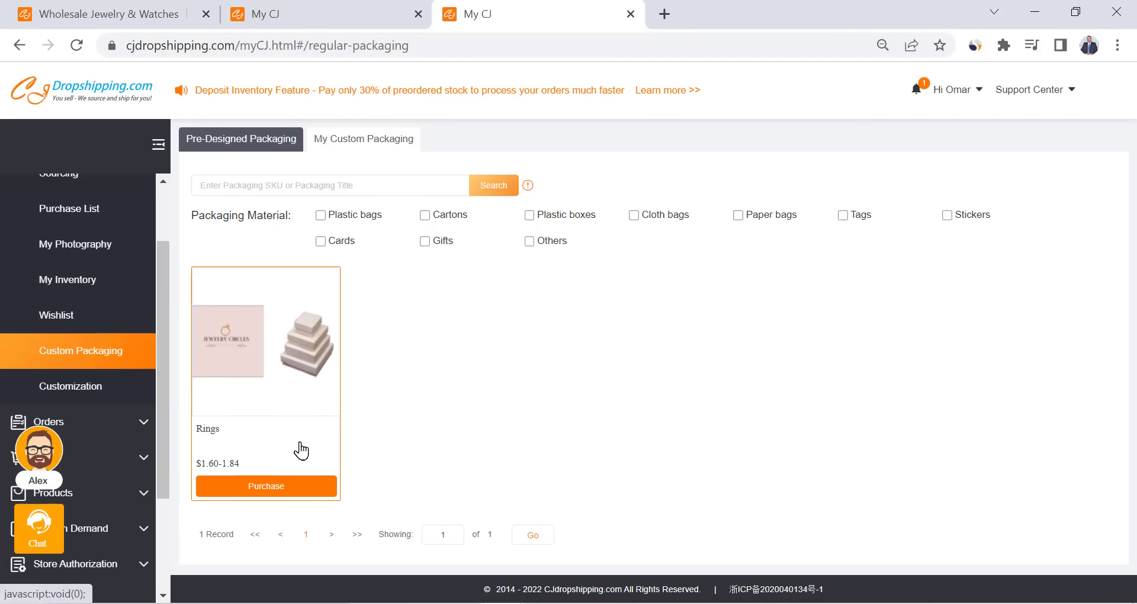
{"action": "left_click", "coordinate": [261, 496]}
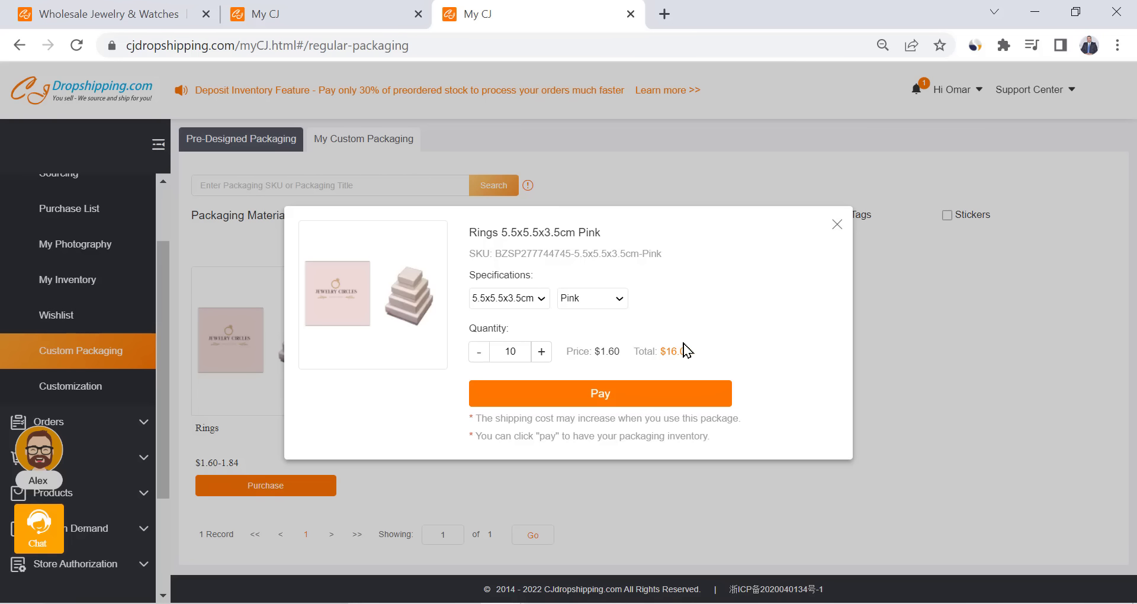
- Close the packaging purchase form and open Packaging Connection for the connected Creative zircon combination ring
{"action": "key", "text": "Escape"}
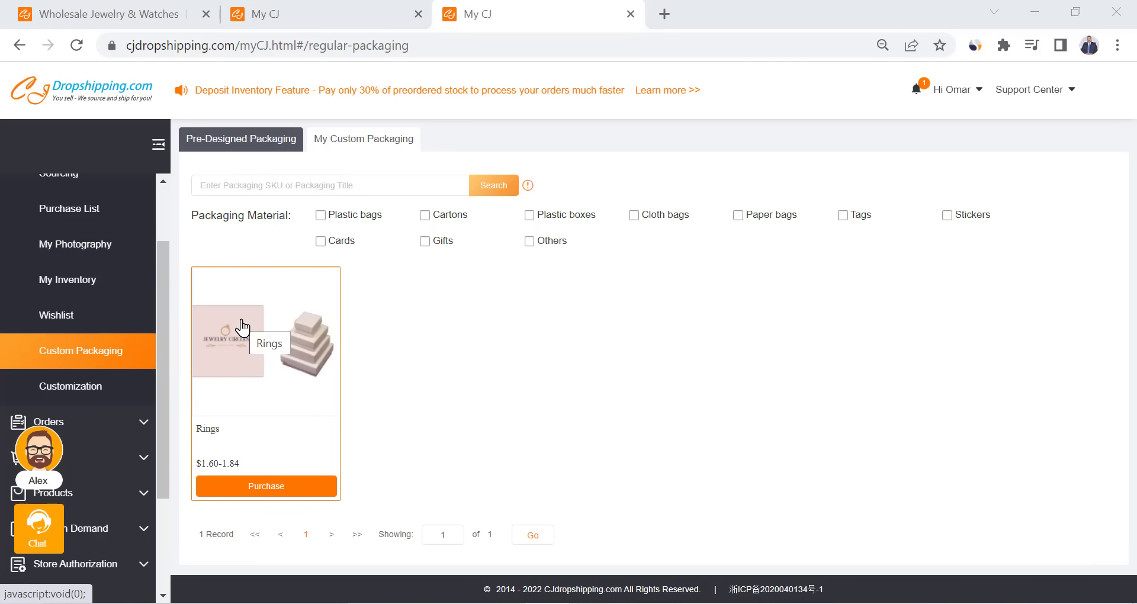
{"action": "scroll", "coordinate": [99, 271], "scroll_direction": "down", "scroll_amount": 3}
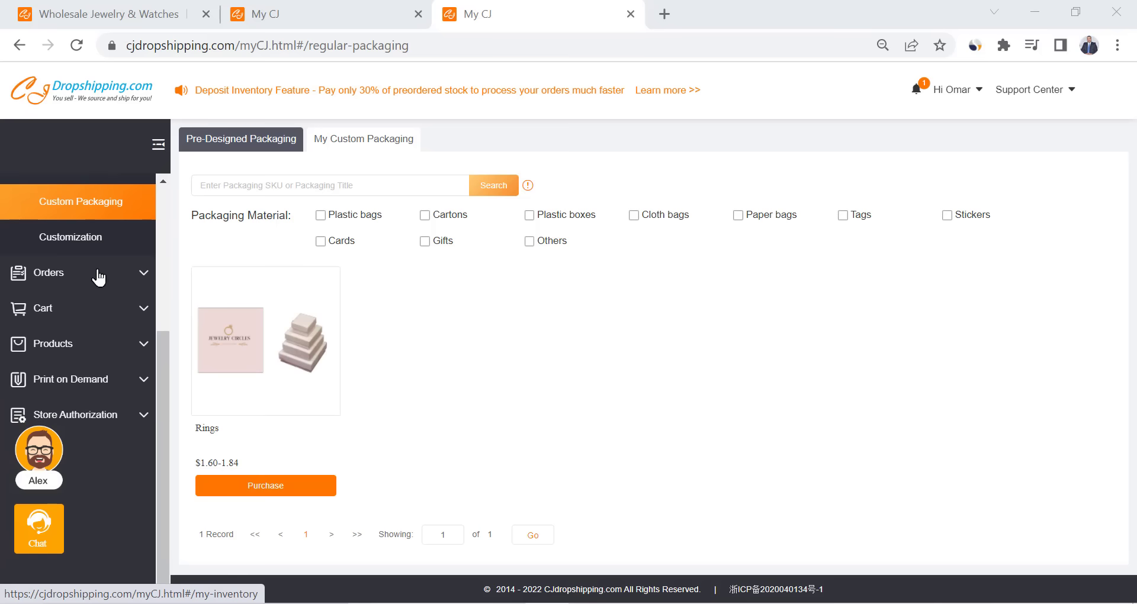
{"action": "left_click", "coordinate": [116, 345]}
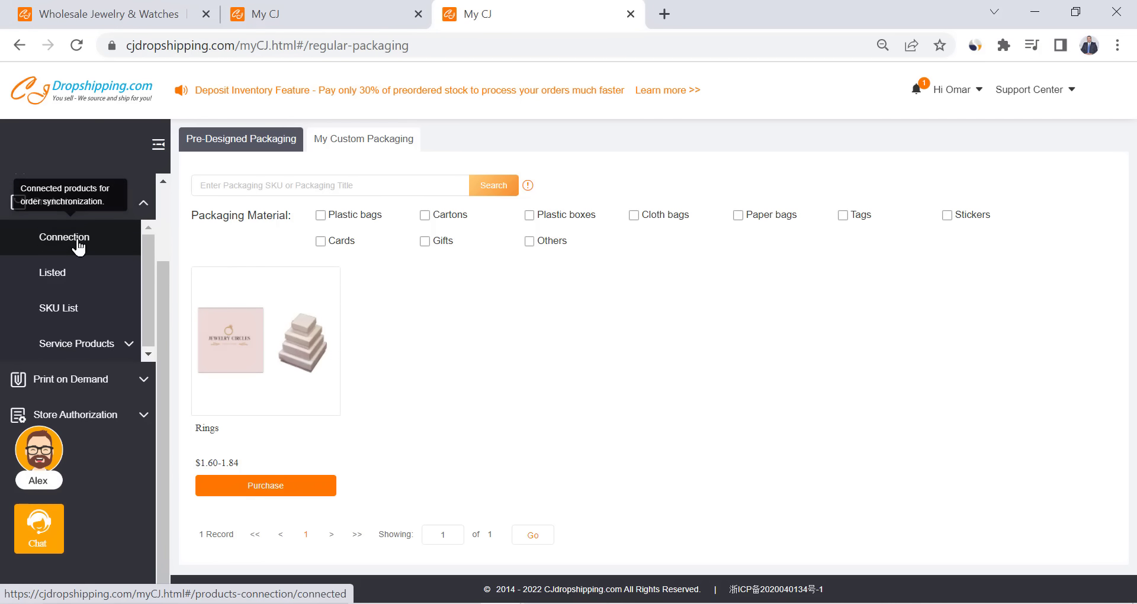
{"action": "left_click", "coordinate": [77, 244]}
{"action": "mouse_move", "coordinate": [225, 293]}
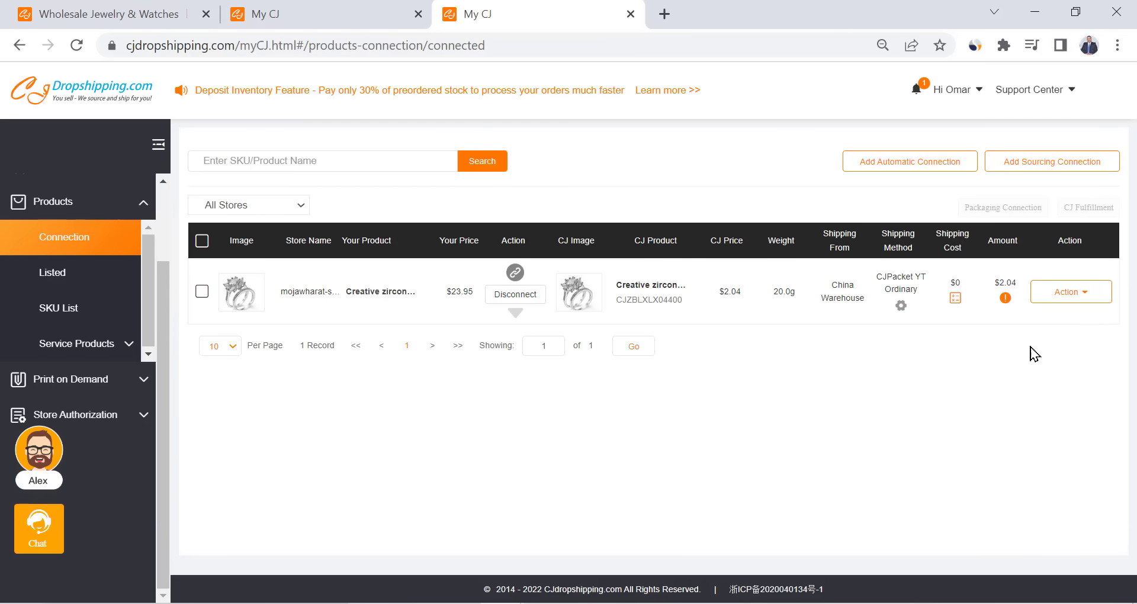
{"action": "left_click", "coordinate": [1086, 298]}
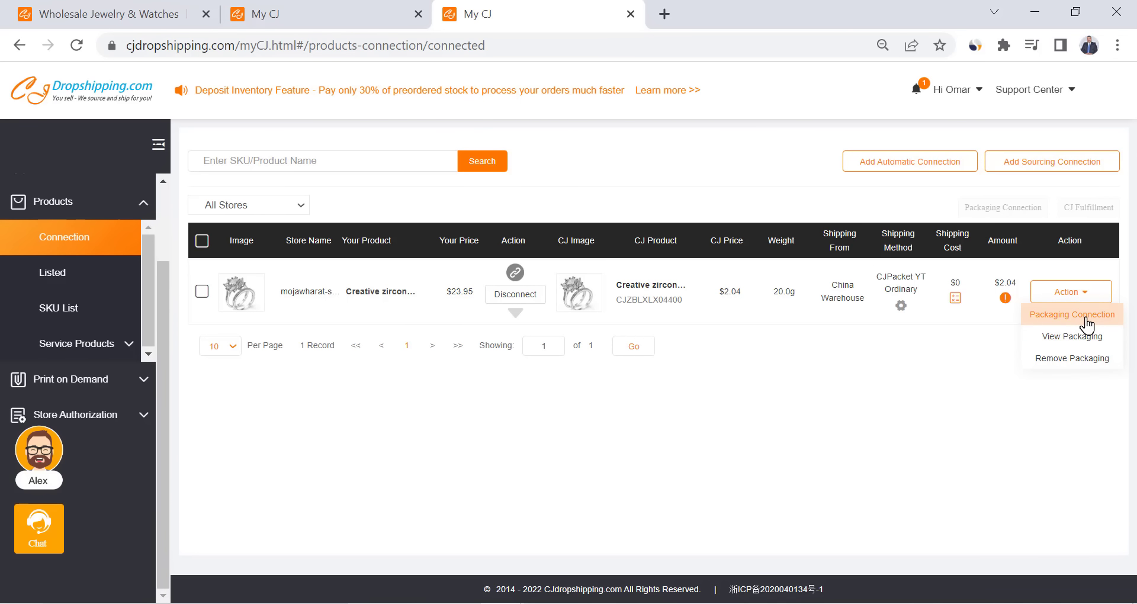
{"action": "left_click", "coordinate": [1085, 320]}
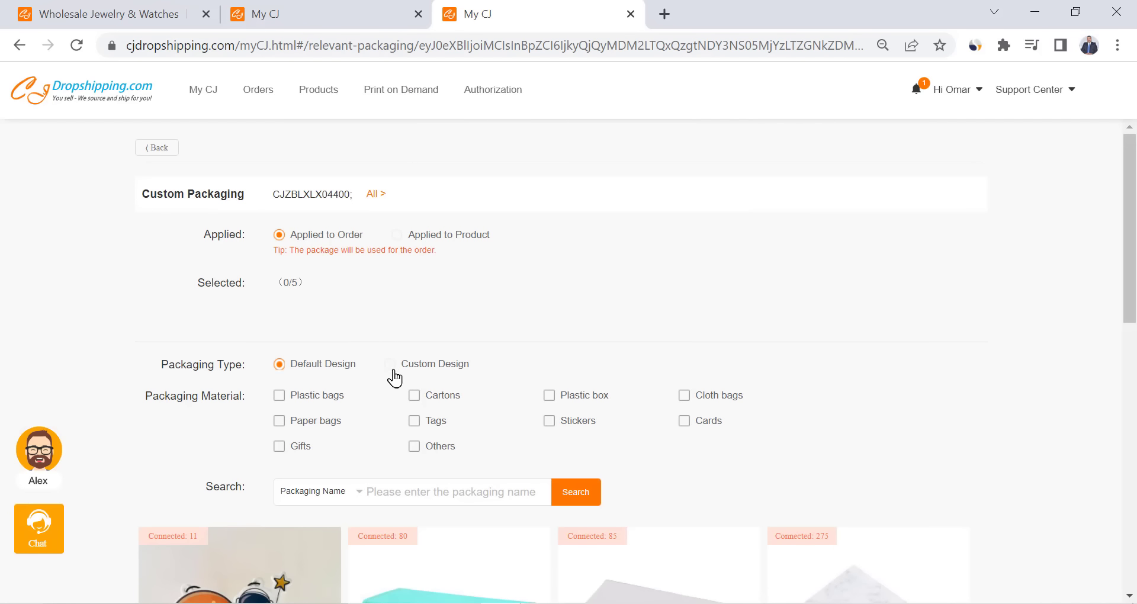
- Choose the custom-design Rings 5.5x5.5x3.5cm Pink packaging for the ring and confirm the packaging connection
{"action": "left_click", "coordinate": [391, 368]}
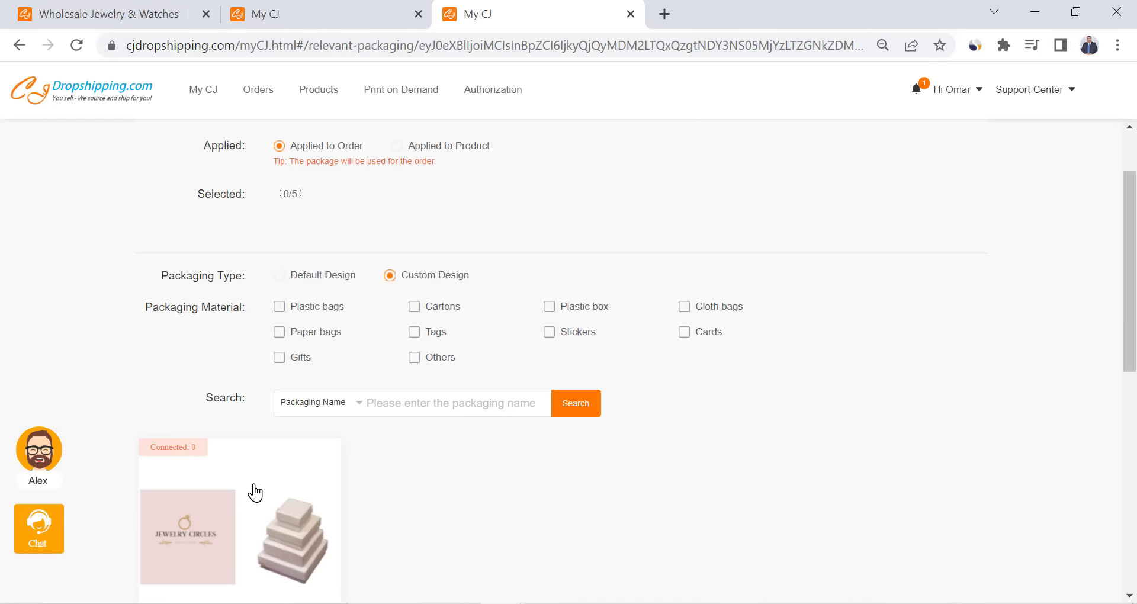
{"action": "scroll", "coordinate": [251, 490], "scroll_direction": "down", "scroll_amount": 3}
{"action": "scroll", "coordinate": [241, 424], "scroll_direction": "down", "scroll_amount": 2}
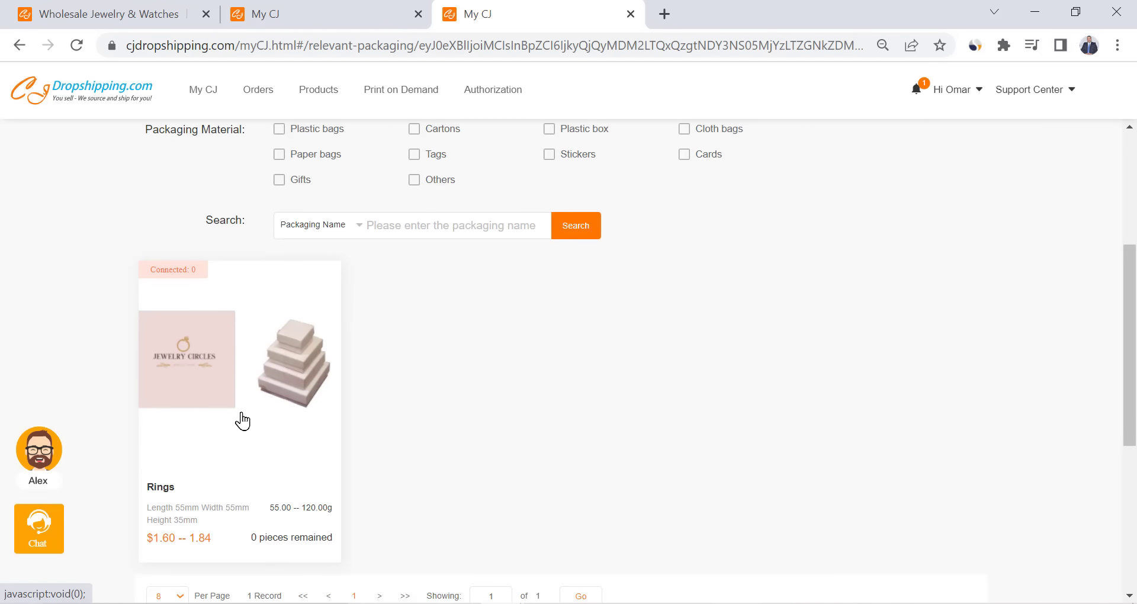
{"action": "left_click", "coordinate": [215, 367]}
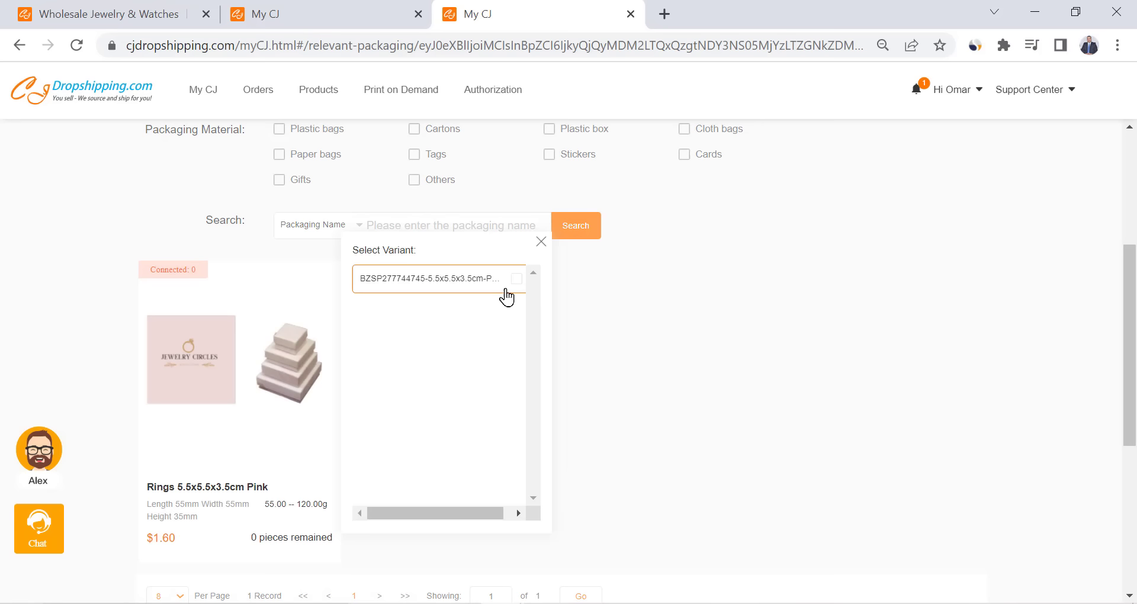
{"action": "scroll", "coordinate": [770, 385], "scroll_direction": "down", "scroll_amount": 5}
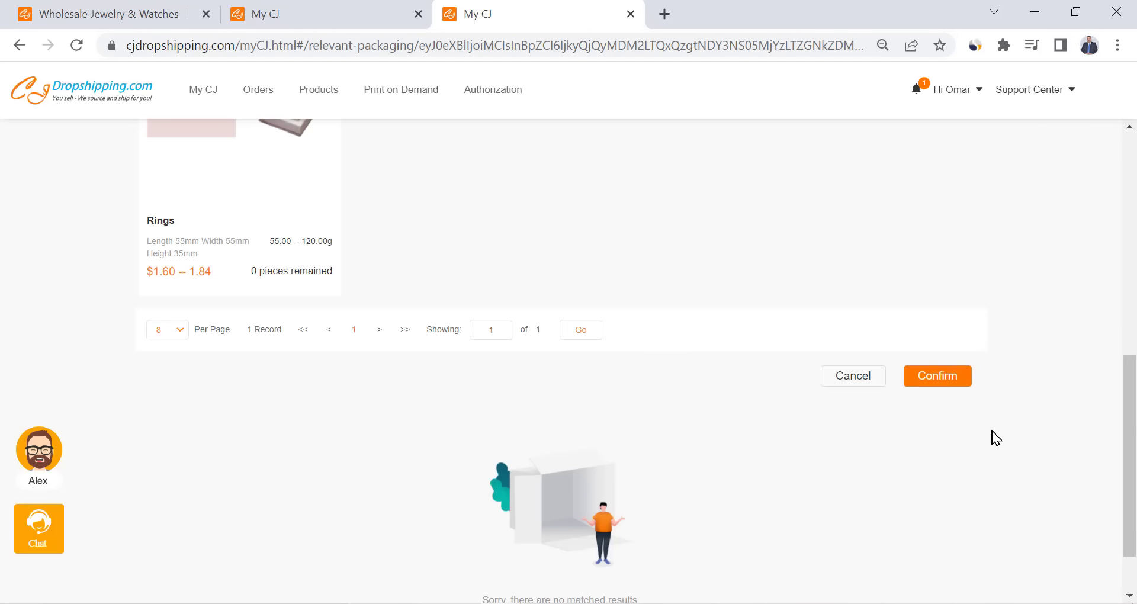
{"action": "left_click", "coordinate": [940, 381]}
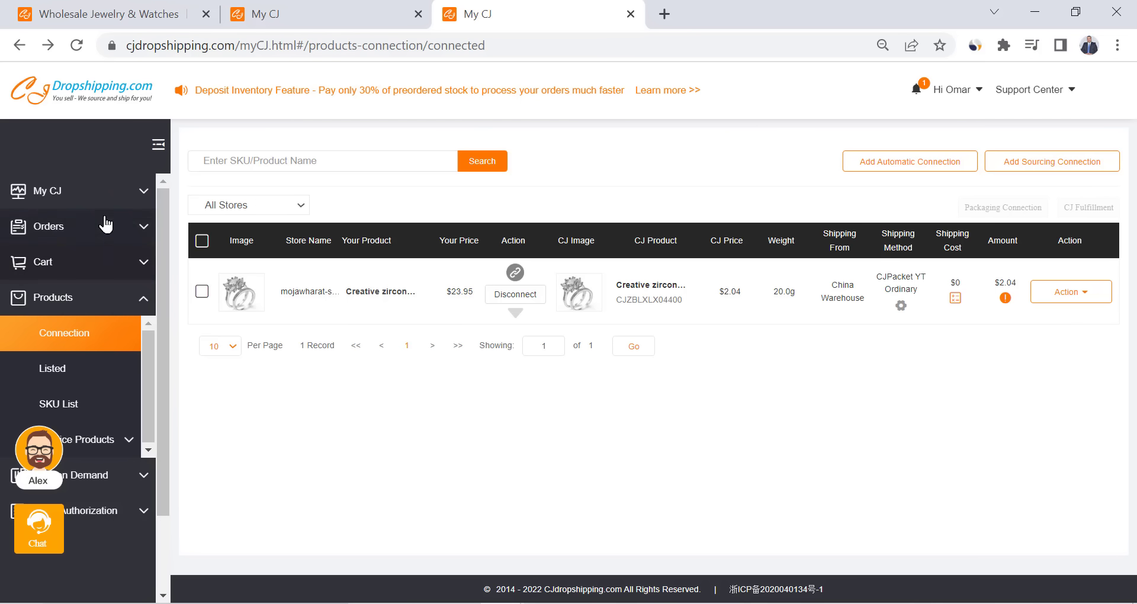
- Return to Custom Packaging in My CJ and view the saved Rings design under My Custom Packaging
{"action": "left_click", "coordinate": [122, 199]}
{"action": "scroll", "coordinate": [114, 282], "scroll_direction": "down", "scroll_amount": 3}
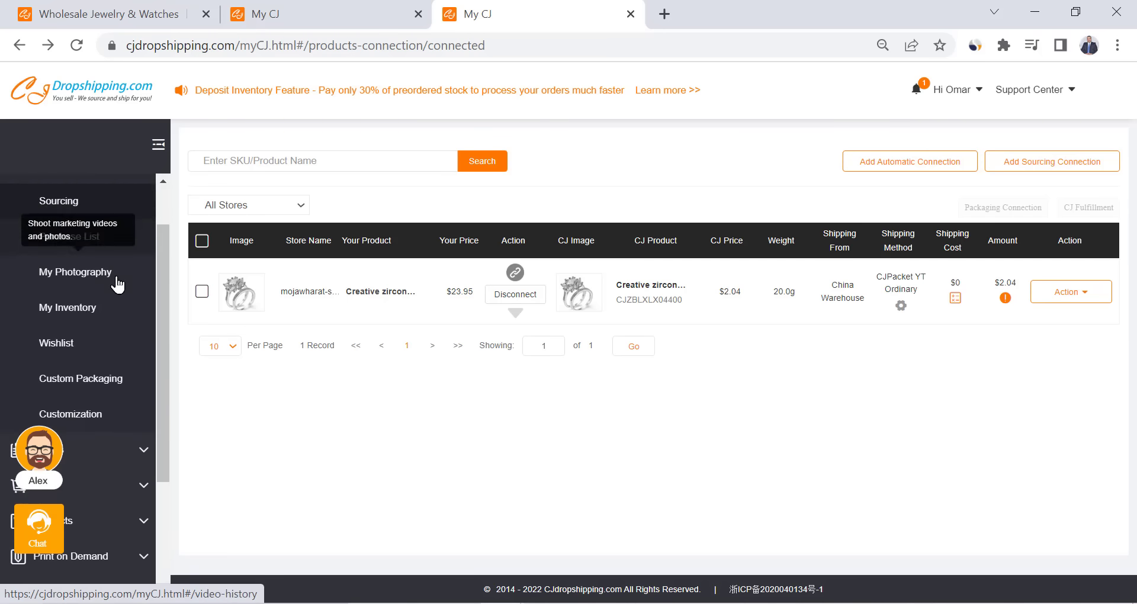
{"action": "left_click", "coordinate": [106, 353]}
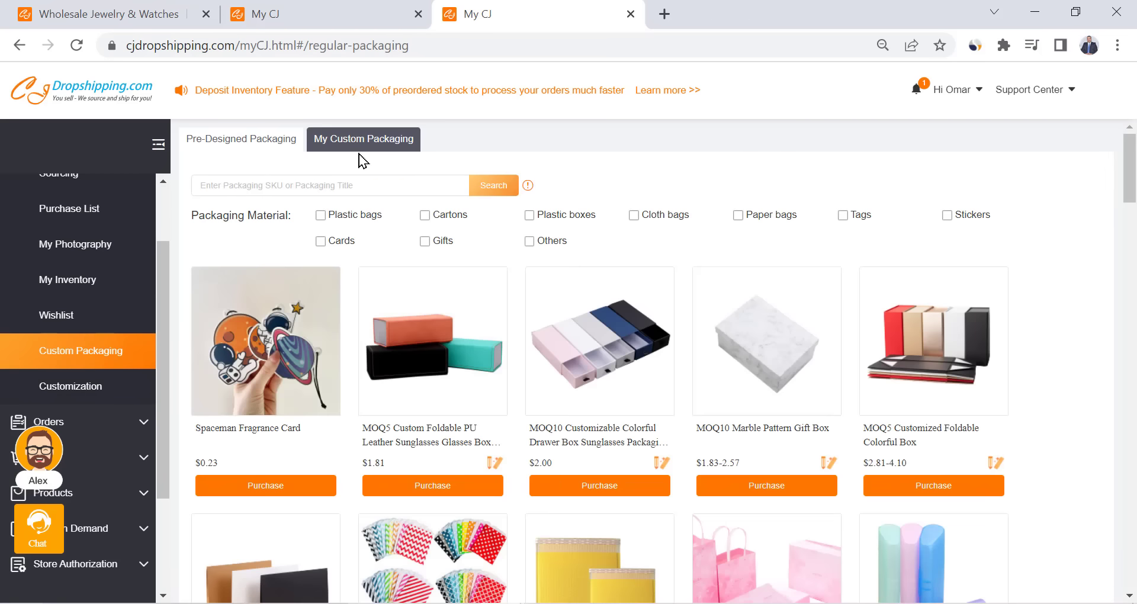
{"action": "left_click", "coordinate": [354, 142]}
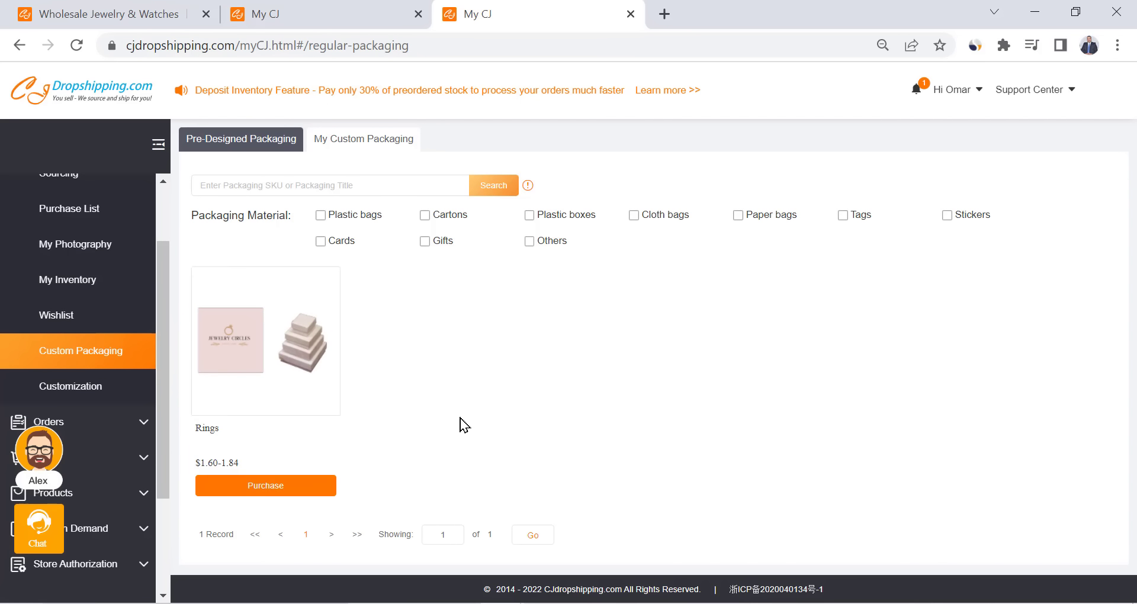
{"action": "scroll", "coordinate": [48, 330], "scroll_direction": "up", "scroll_amount": 2}
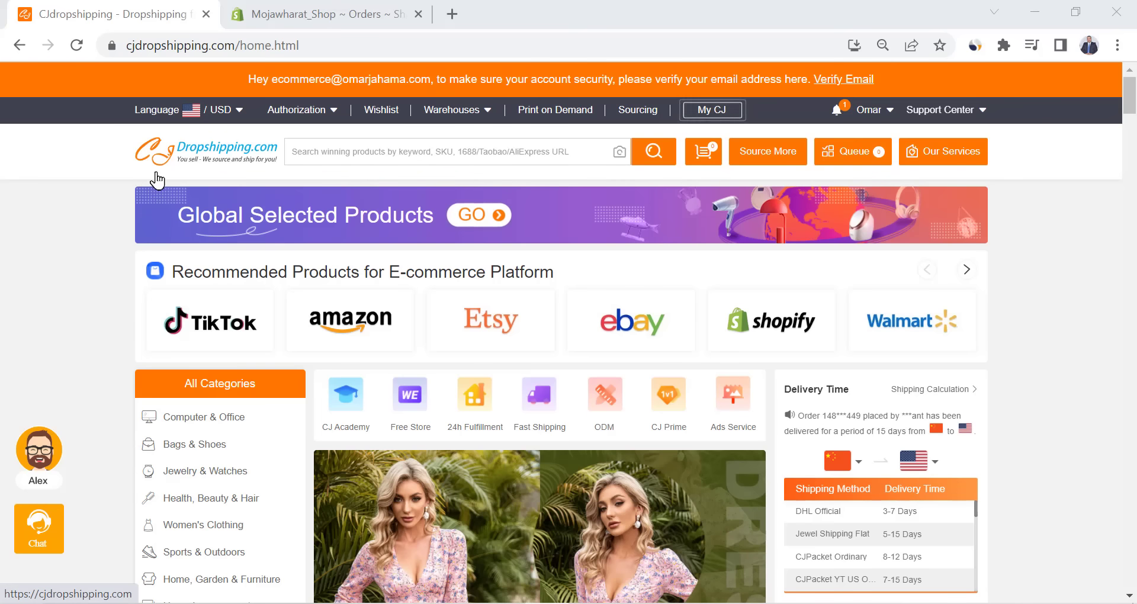
- Open the Imported Orders page from the CJ home page and dismiss the order combination notice
{"action": "left_click", "coordinate": [733, 112]}
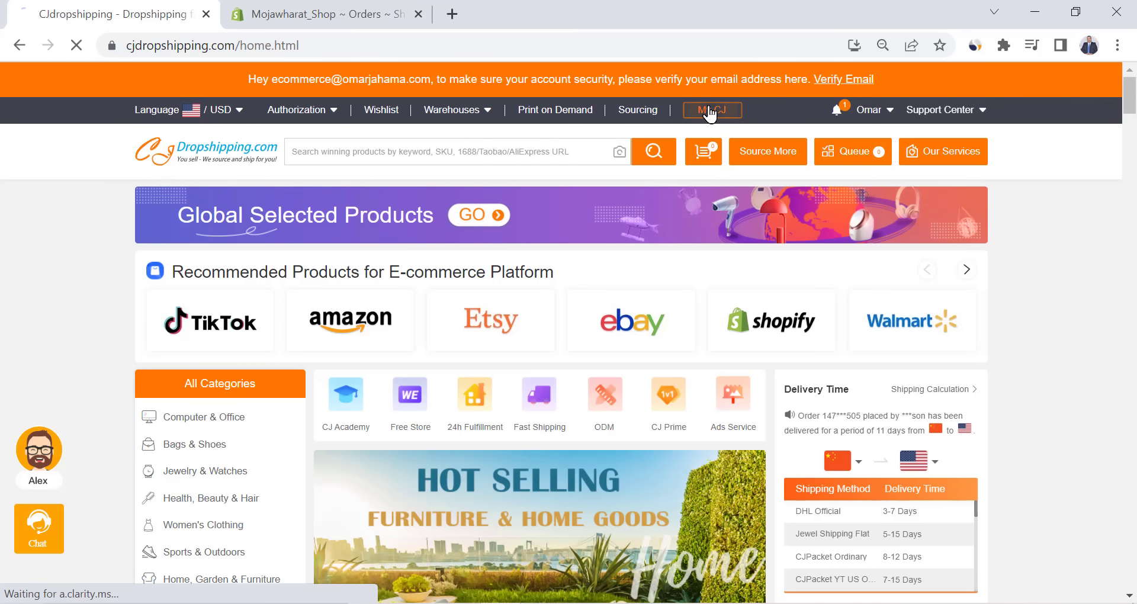
{"action": "scroll", "coordinate": [121, 240], "scroll_direction": "down", "scroll_amount": 1}
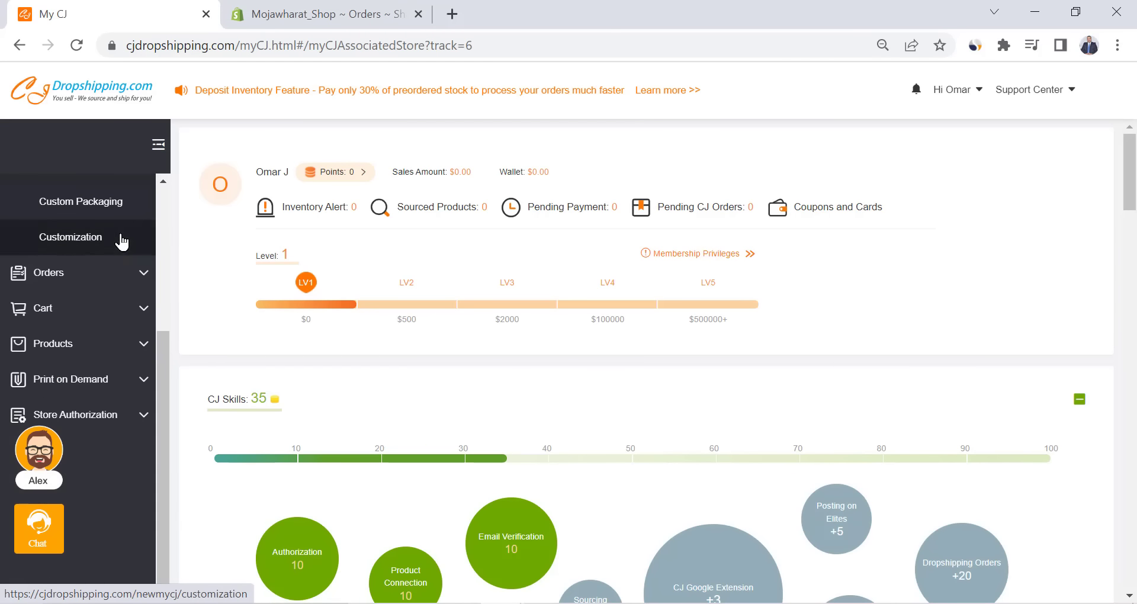
{"action": "left_click", "coordinate": [84, 265]}
{"action": "scroll", "coordinate": [83, 265], "scroll_direction": "down", "scroll_amount": 5}
{"action": "scroll", "coordinate": [83, 267], "scroll_direction": "up", "scroll_amount": 3}
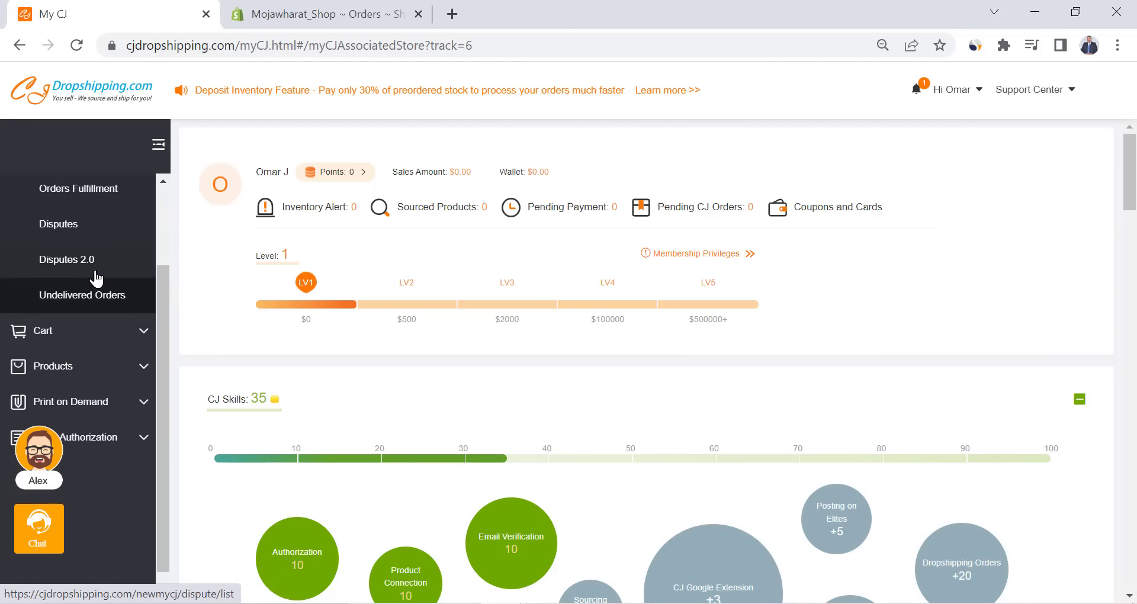
{"action": "left_click", "coordinate": [74, 272]}
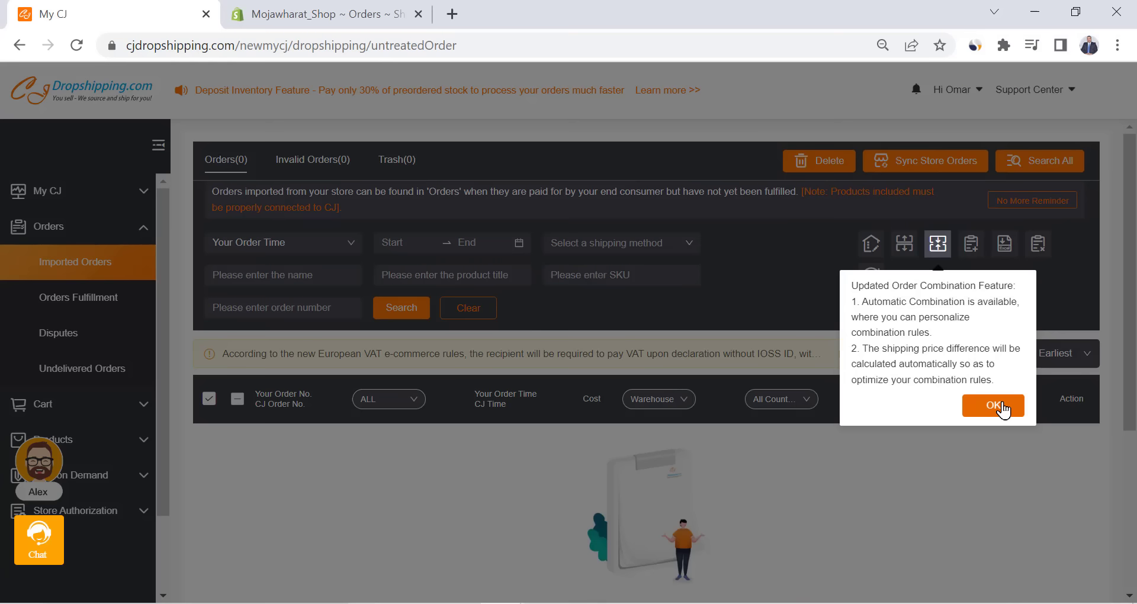
{"action": "left_click", "coordinate": [1003, 409]}
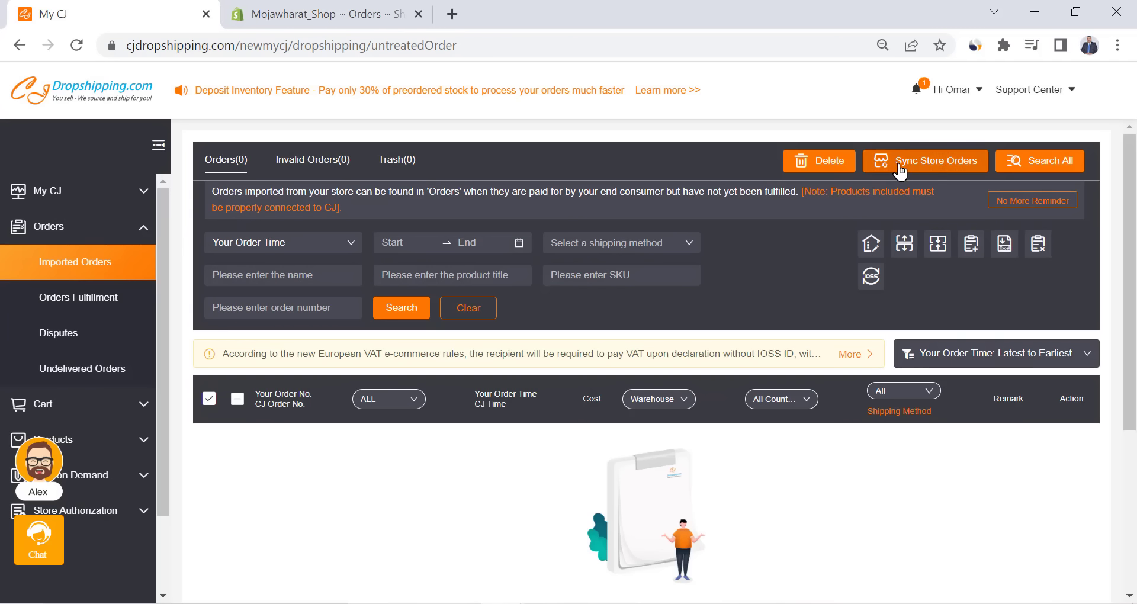
- Sync the mojawharat-shop Shopify store's orders by time, from 2022-04-29 to 2022-04-30
{"action": "left_click", "coordinate": [945, 170]}
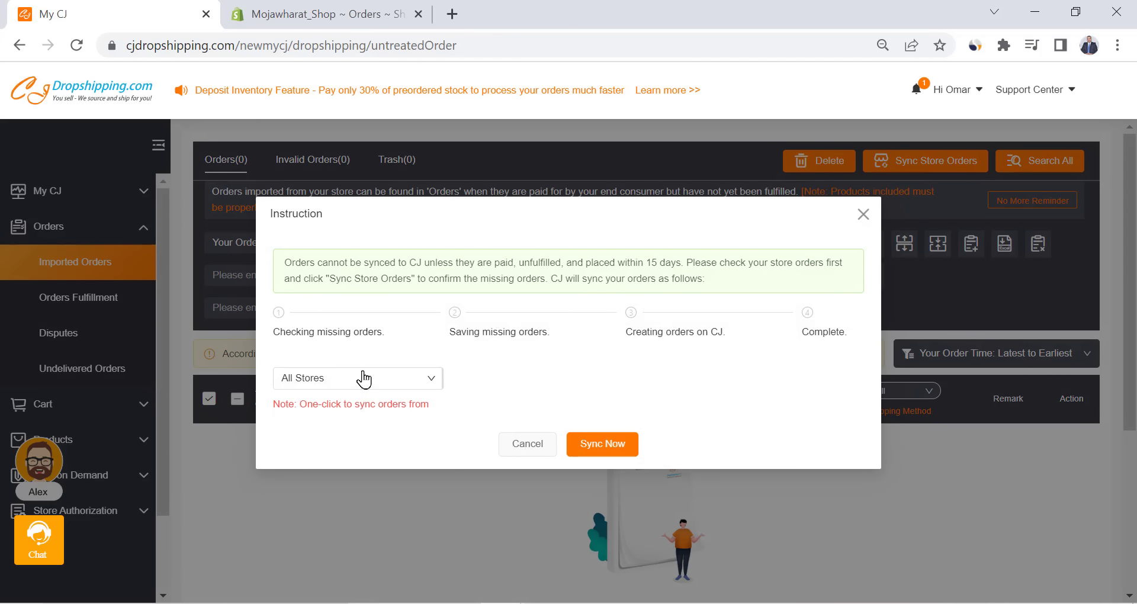
{"action": "left_click", "coordinate": [365, 384]}
{"action": "left_click", "coordinate": [367, 434]}
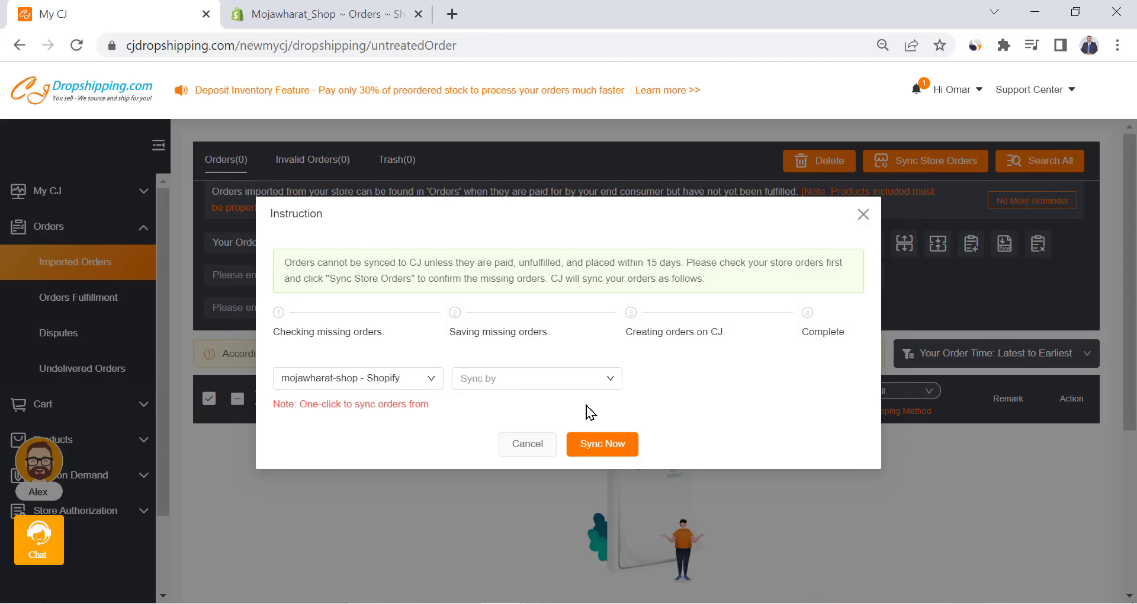
{"action": "left_click", "coordinate": [540, 378]}
{"action": "left_click", "coordinate": [487, 408]}
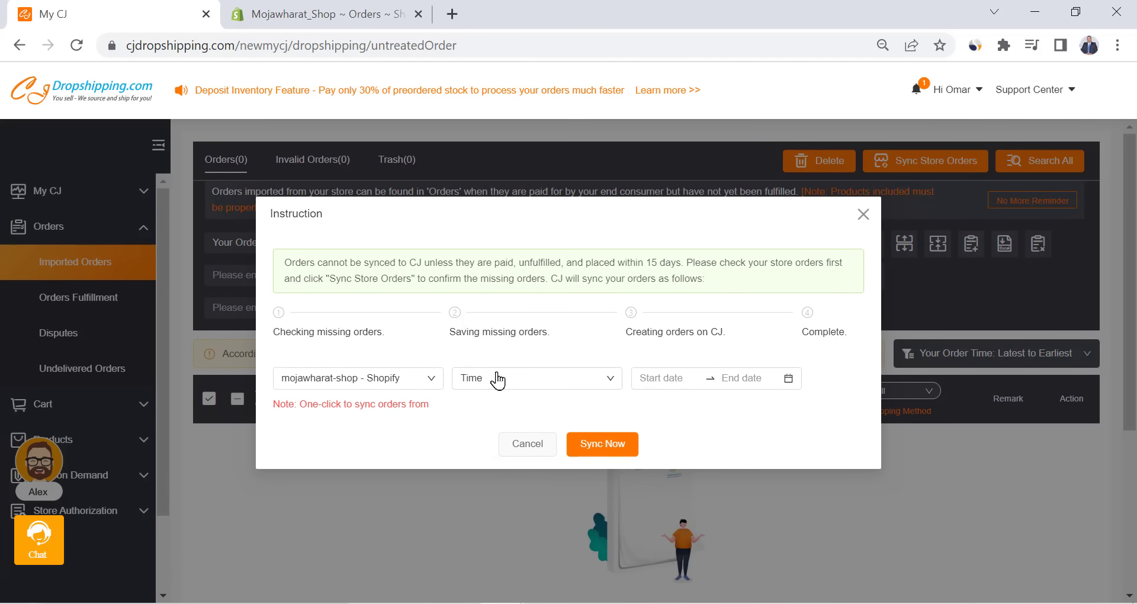
{"action": "left_click", "coordinate": [649, 372]}
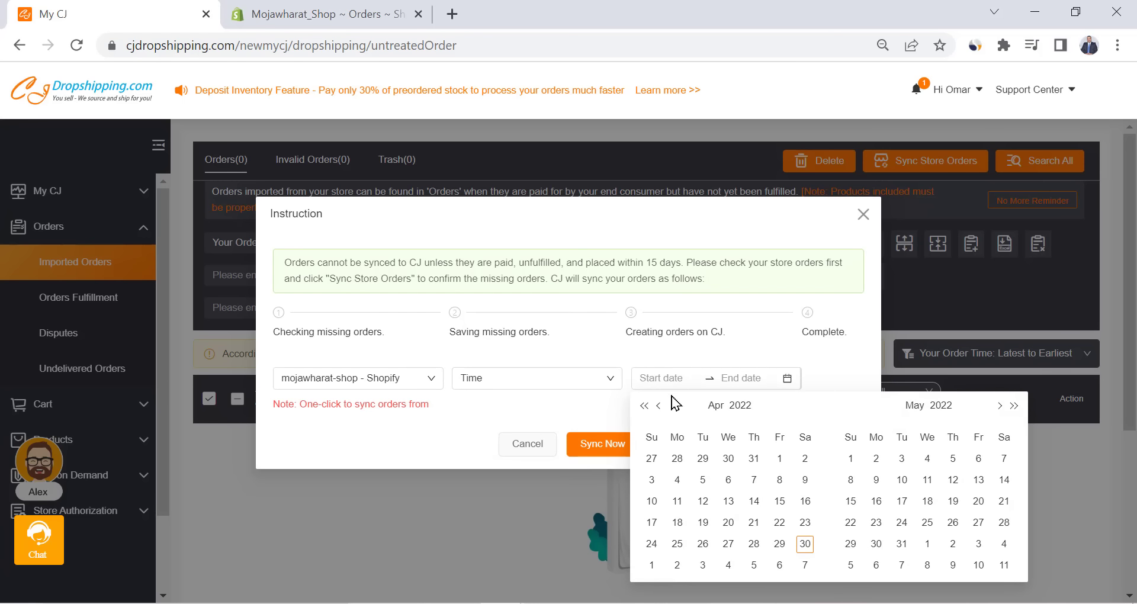
{"action": "left_click", "coordinate": [780, 544]}
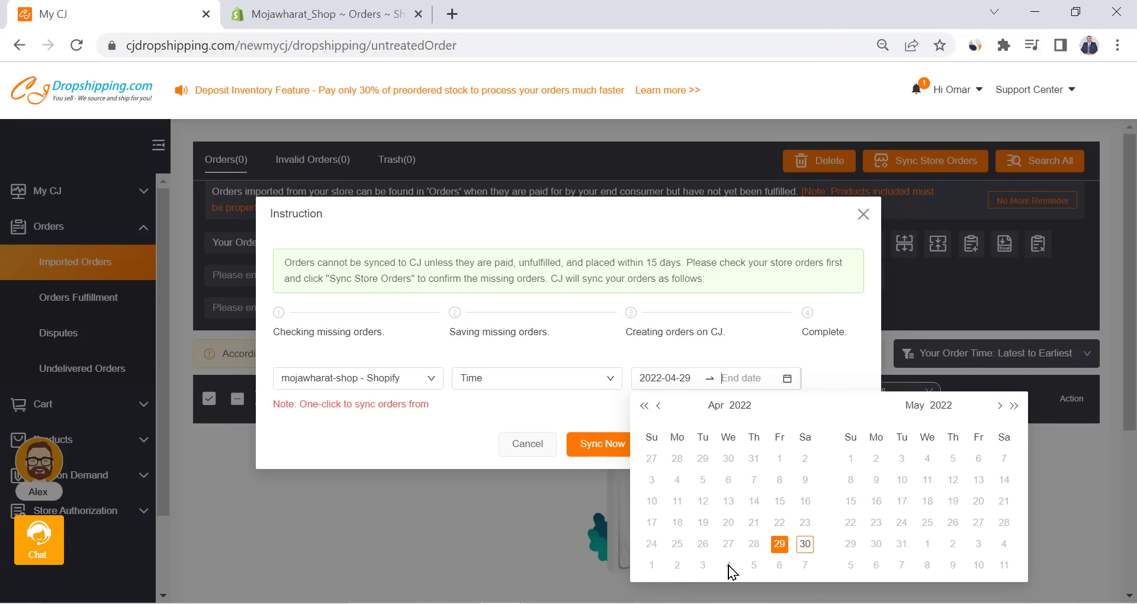
{"action": "left_click", "coordinate": [805, 543]}
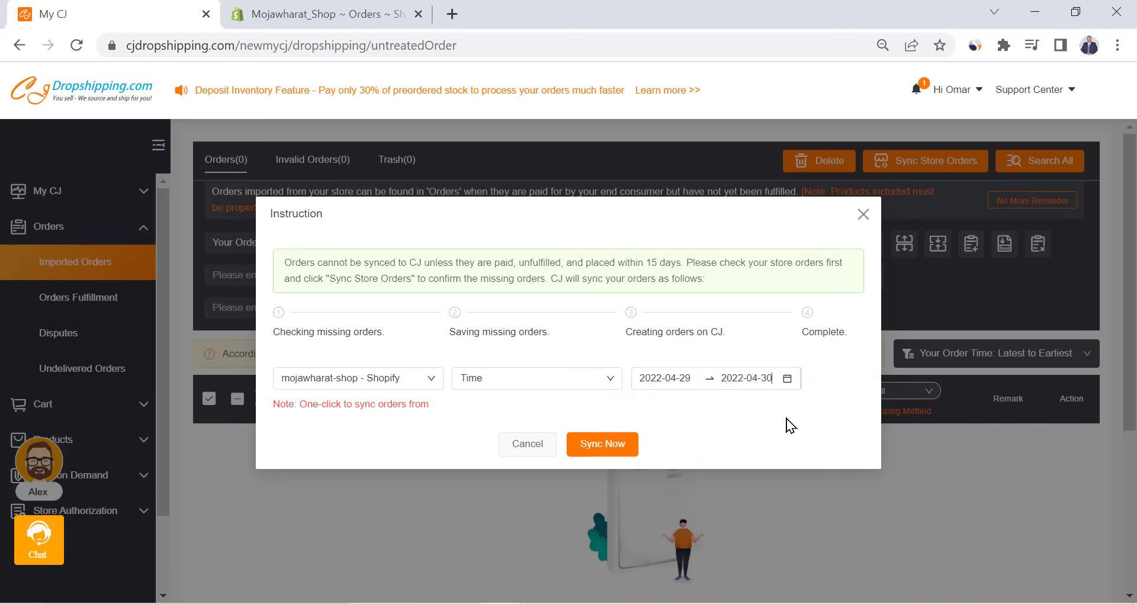
{"action": "left_click", "coordinate": [600, 451]}
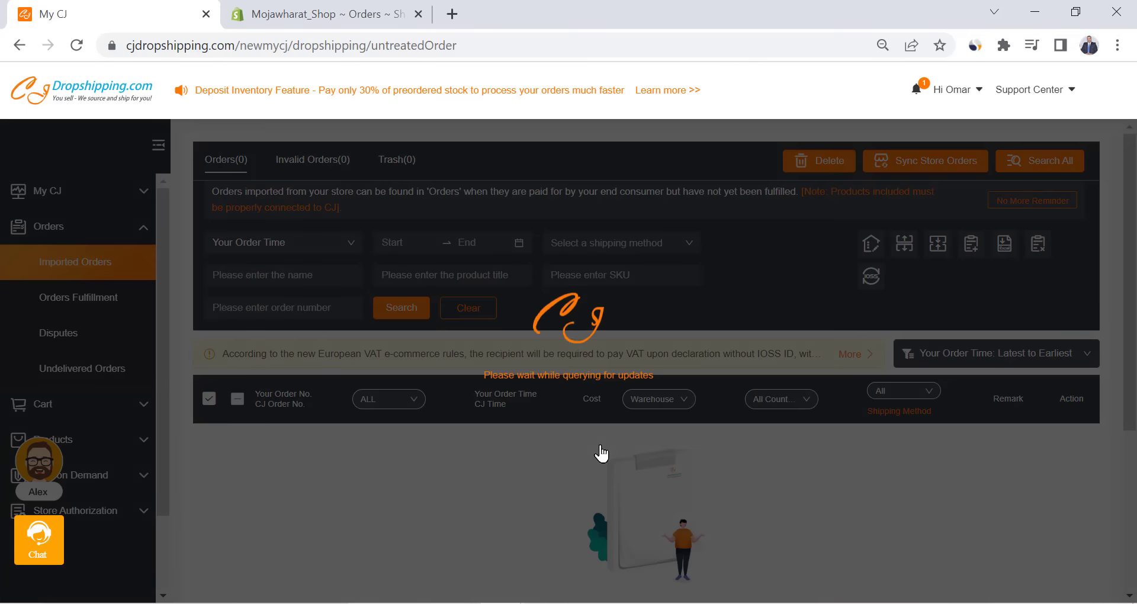
- Examine the imported ring order and look through the shipping methods offered for it
{"action": "scroll", "coordinate": [539, 347], "scroll_direction": "down", "scroll_amount": 1}
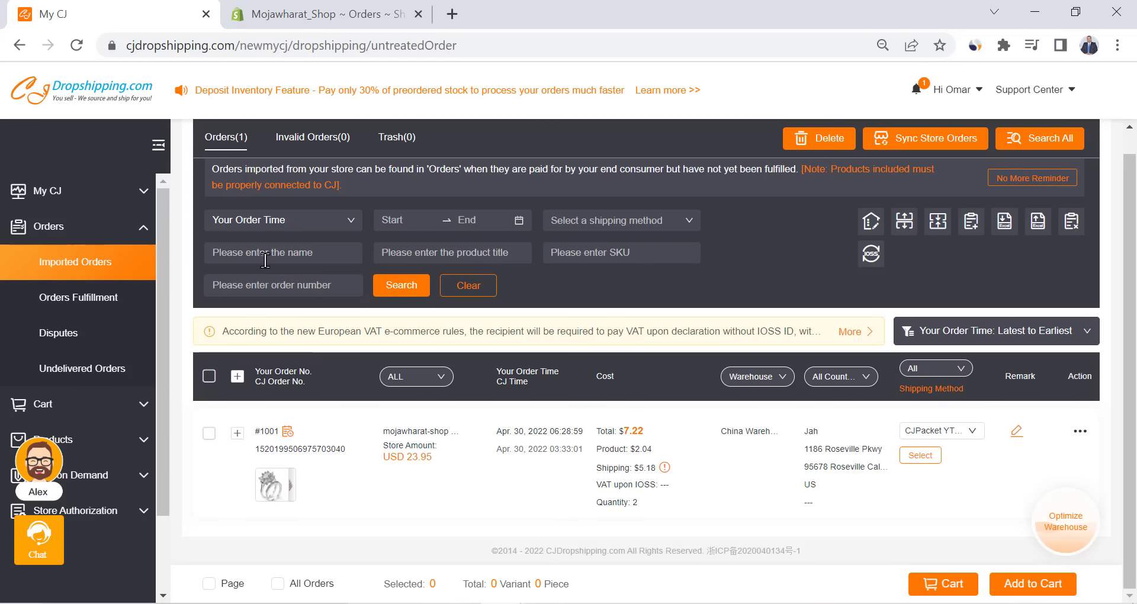
{"action": "left_click", "coordinate": [211, 375]}
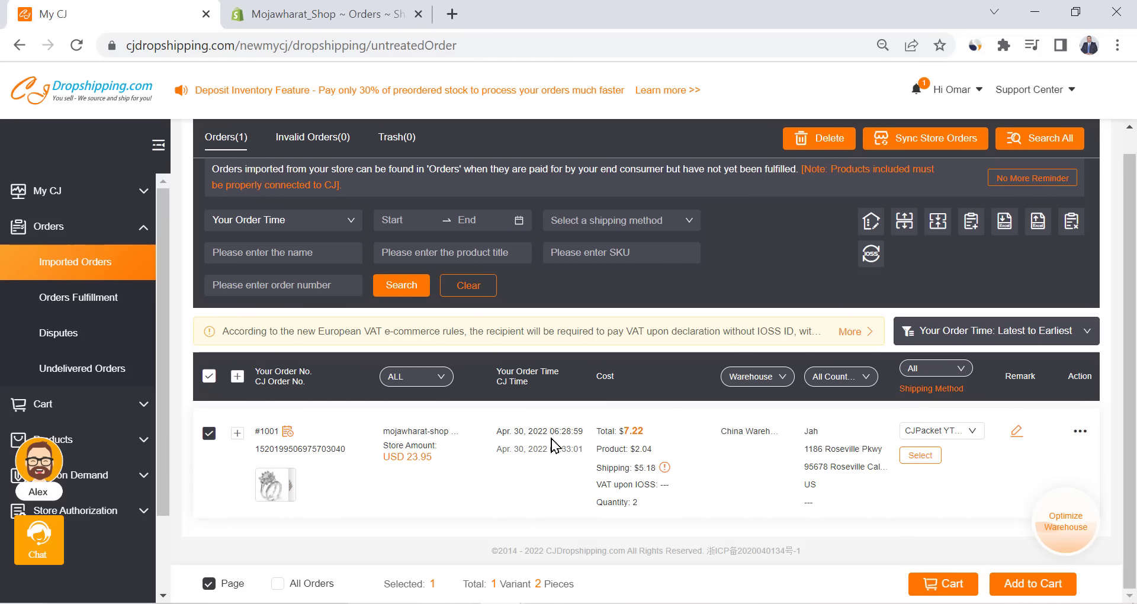
{"action": "left_click", "coordinate": [210, 433]}
{"action": "left_click", "coordinate": [964, 428]}
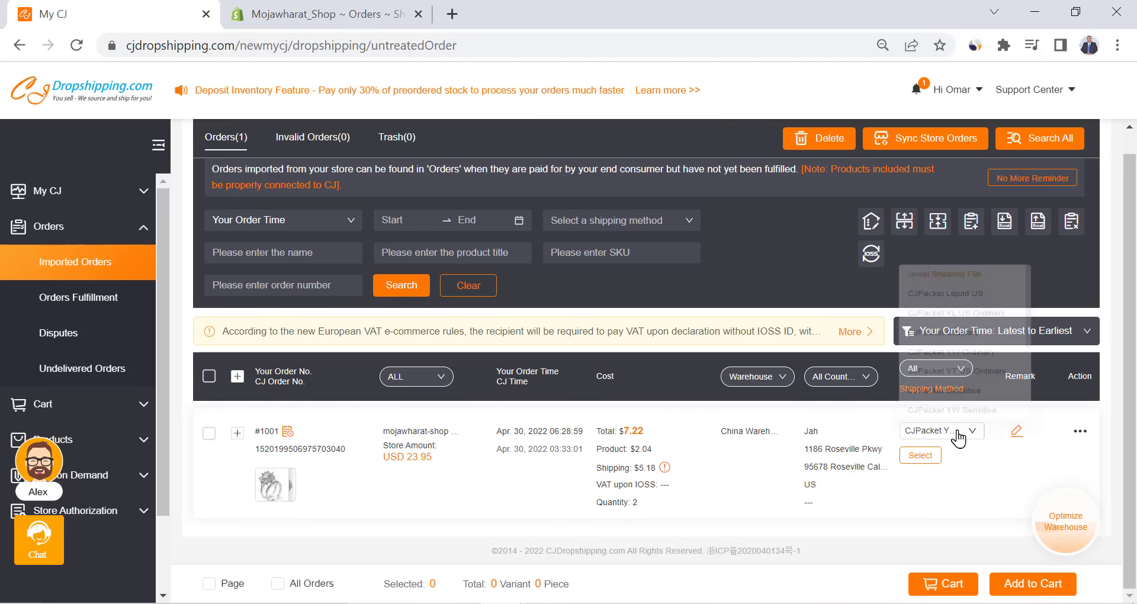
{"action": "scroll", "coordinate": [968, 368], "scroll_direction": "down", "scroll_amount": 2}
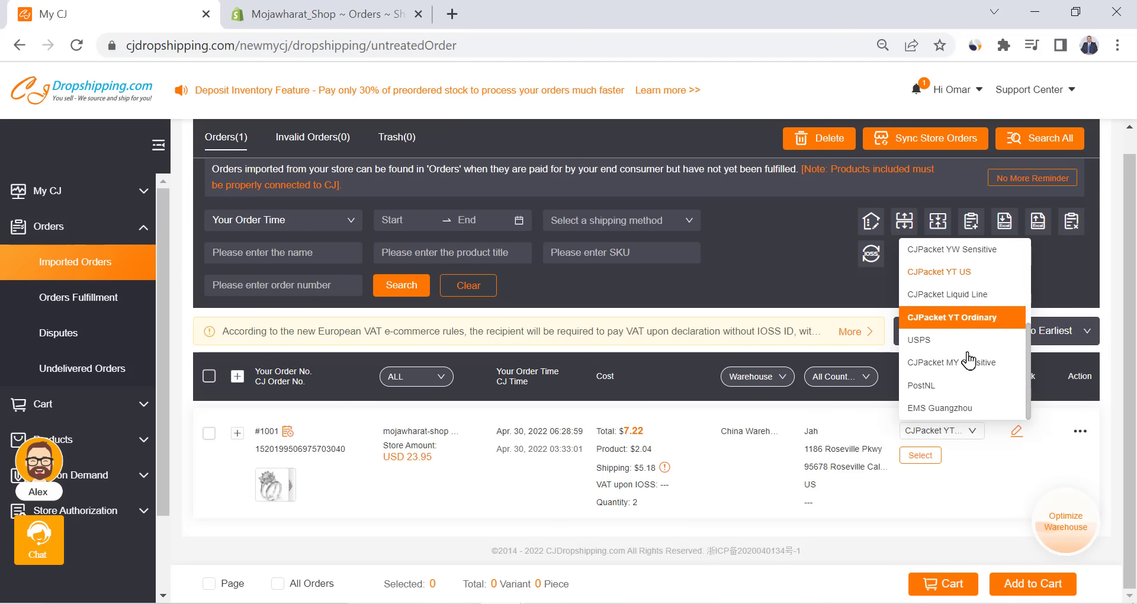
{"action": "left_click", "coordinate": [966, 499]}
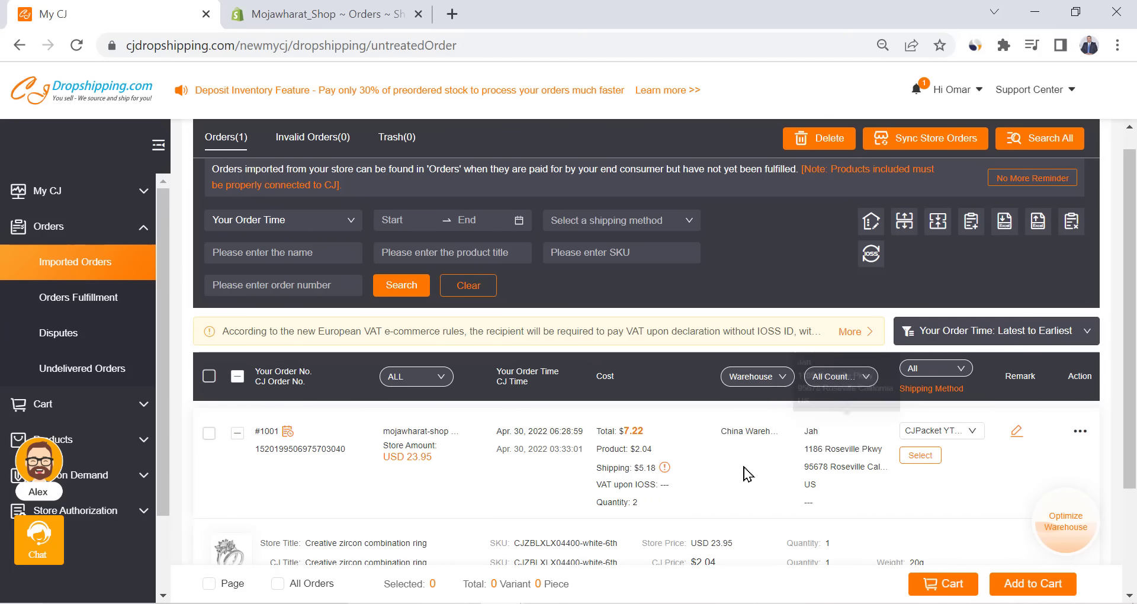
- Review the ring order's details and shipping method, and add the selected order to the cart
{"action": "scroll", "coordinate": [745, 472], "scroll_direction": "down", "scroll_amount": 2}
{"action": "scroll", "coordinate": [744, 474], "scroll_direction": "up", "scroll_amount": 3}
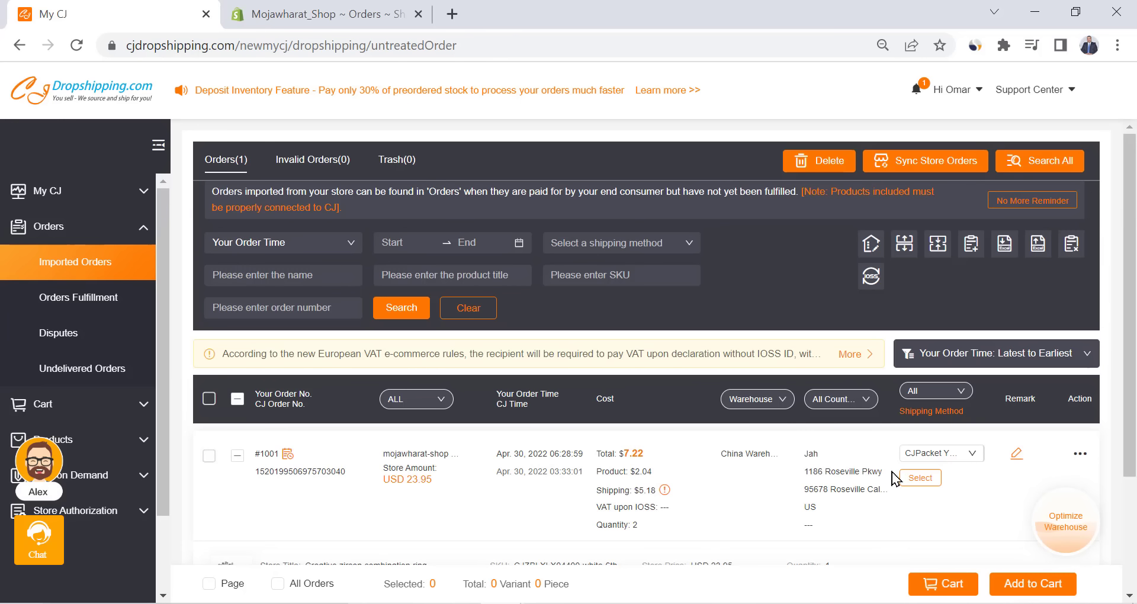
{"action": "left_click", "coordinate": [971, 456]}
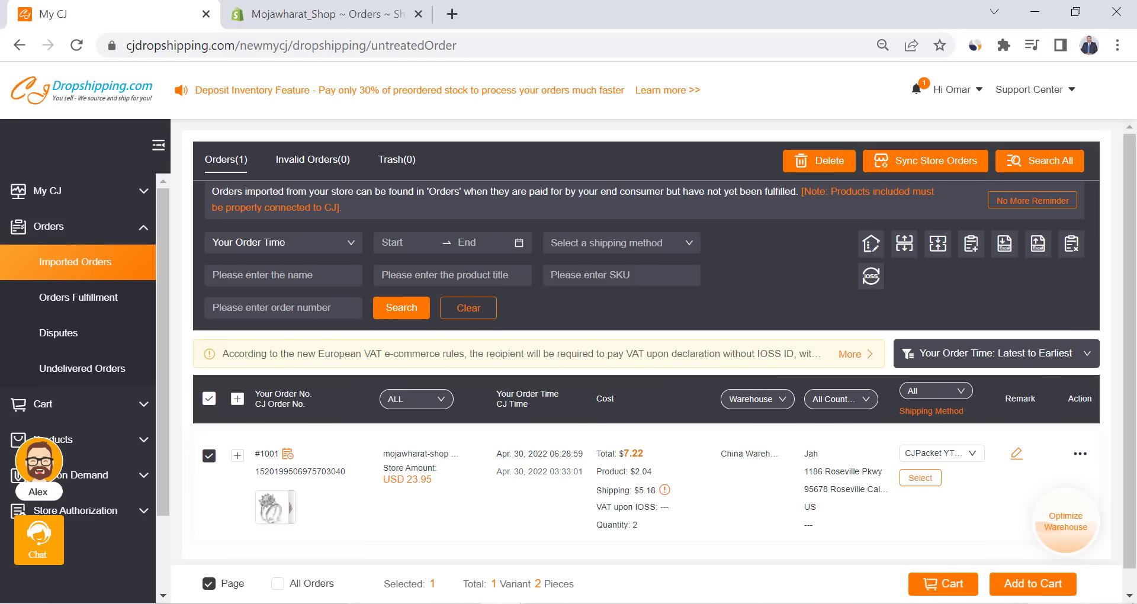
{"action": "left_click", "coordinate": [1033, 583]}
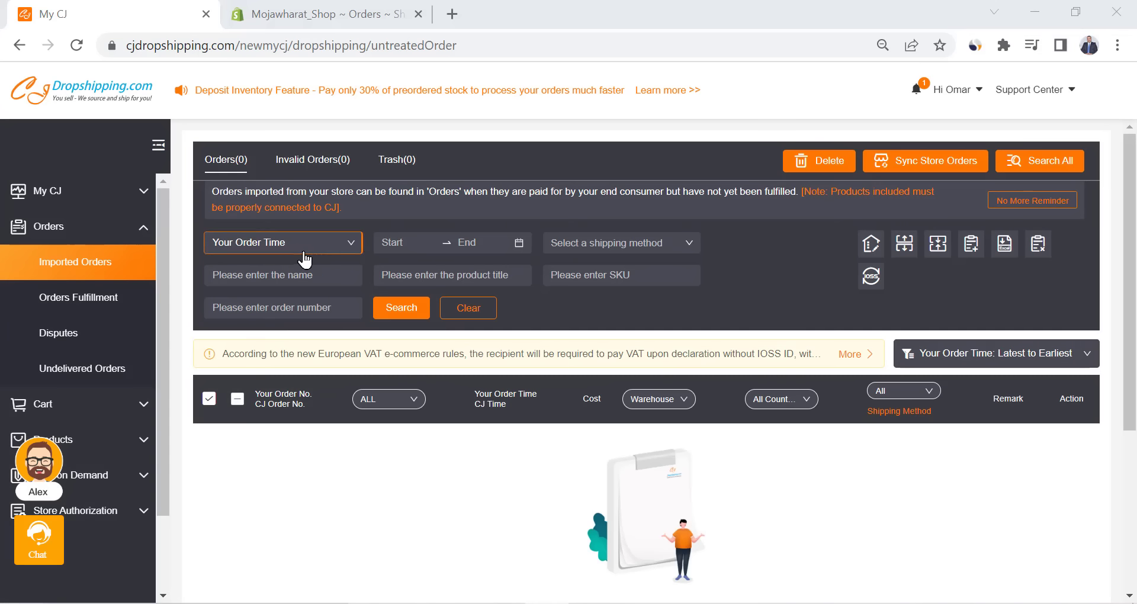
- Select the ring order among the cart's dropship orders and submit it through to the payment page
{"action": "left_click", "coordinate": [89, 403]}
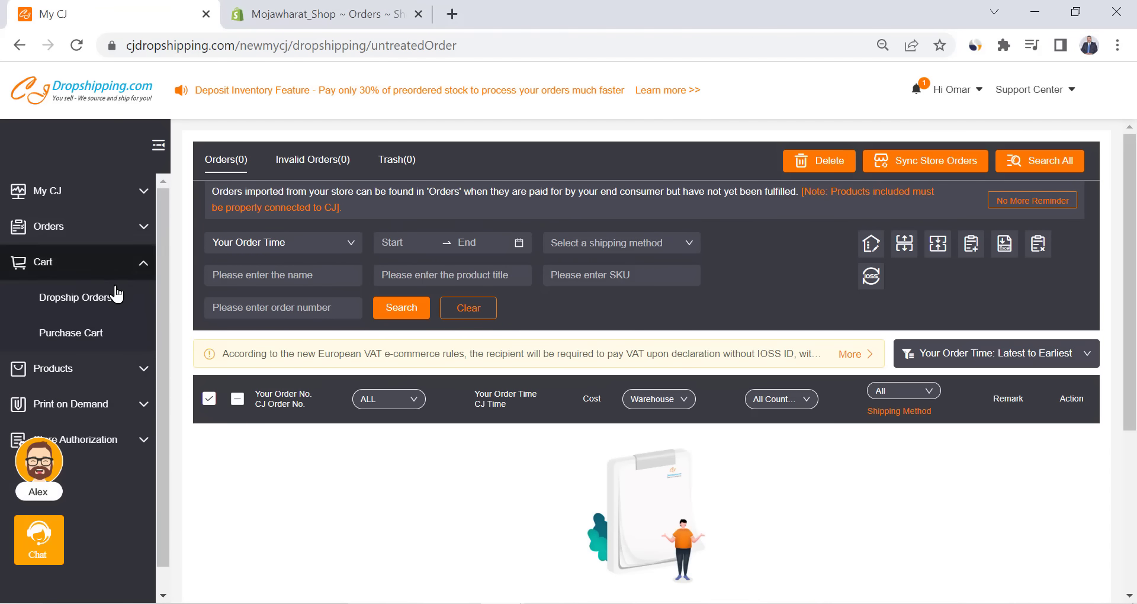
{"action": "left_click", "coordinate": [91, 303]}
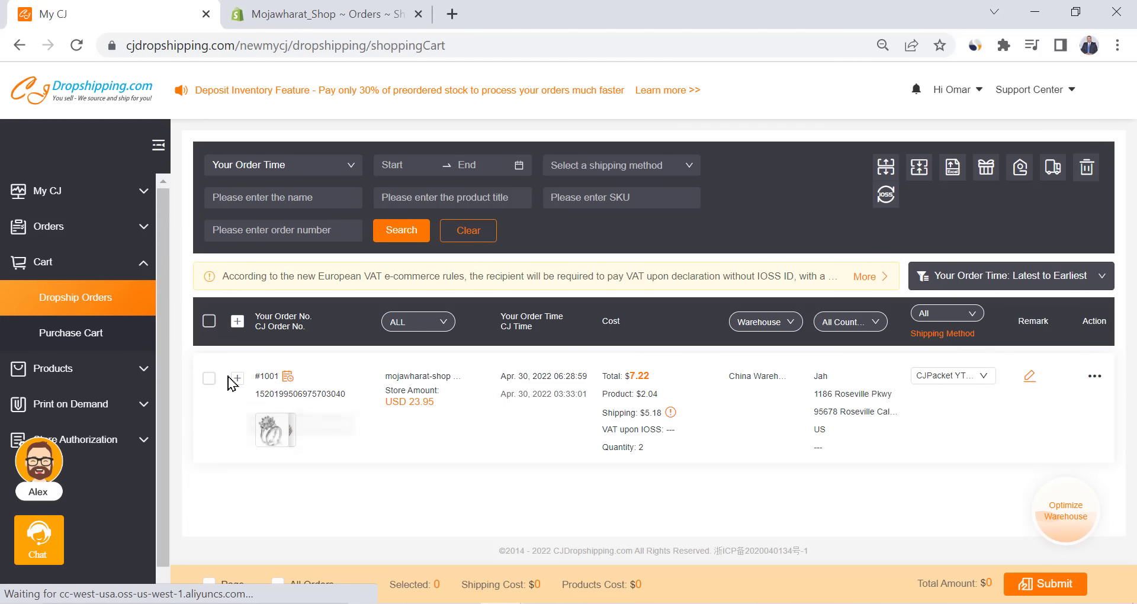
{"action": "left_click", "coordinate": [208, 378]}
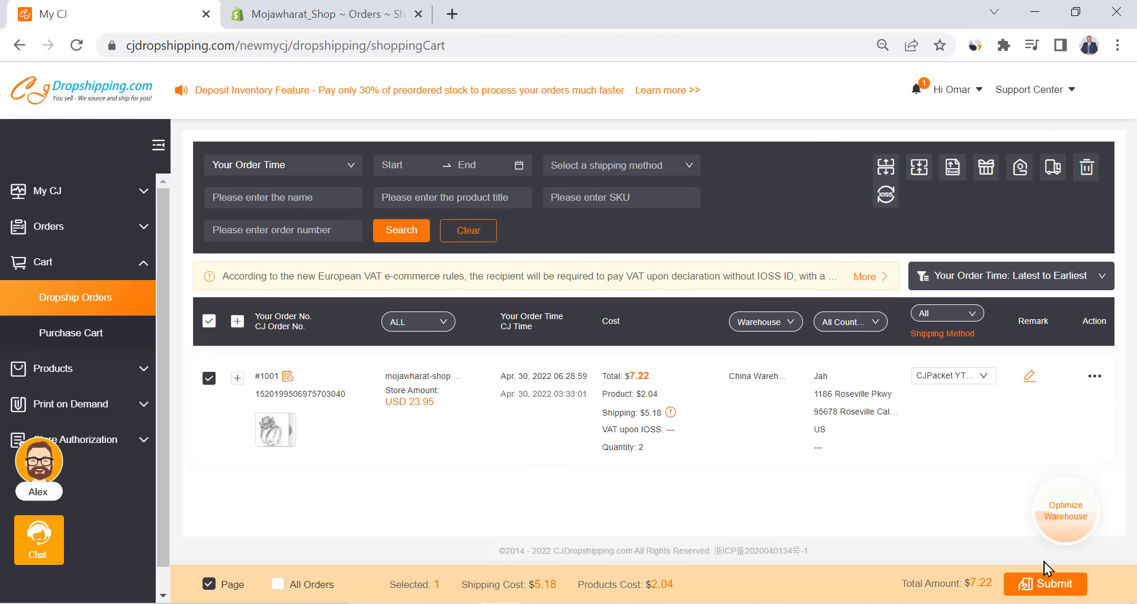
{"action": "left_click", "coordinate": [1057, 594]}
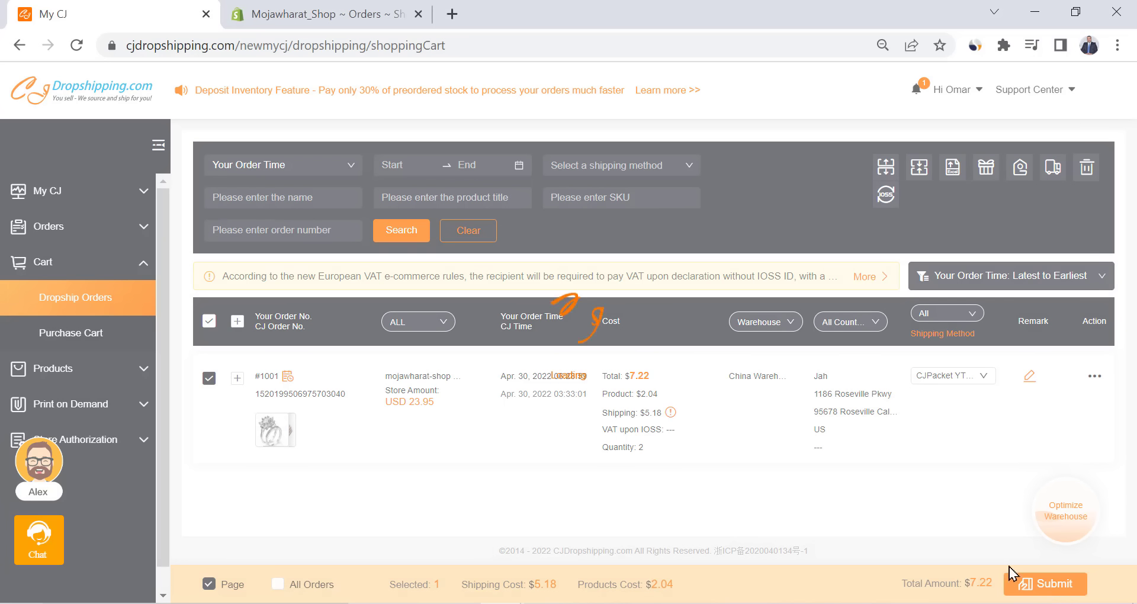
{"action": "left_click", "coordinate": [585, 532]}
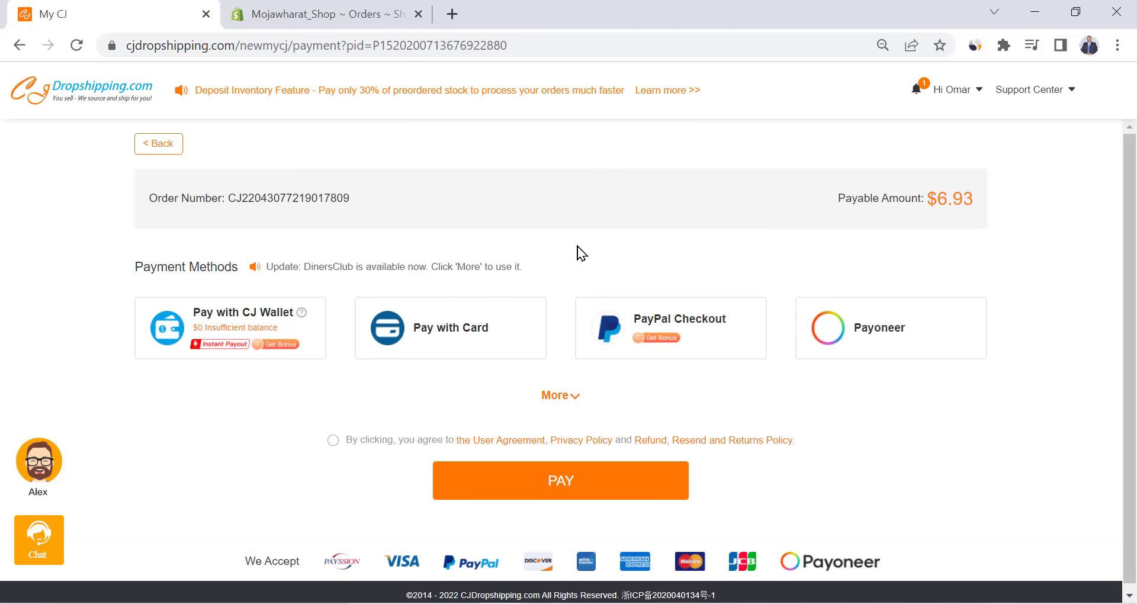
- Return to the CJ home page and look at the customer support consultation chat, closing it when done
{"action": "left_click", "coordinate": [74, 90]}
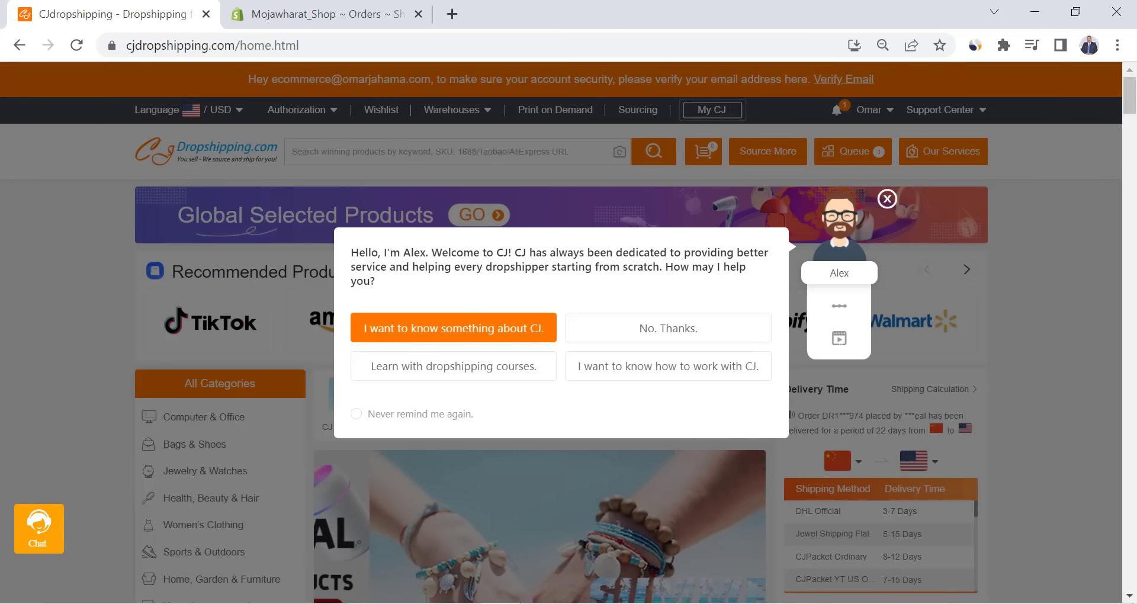
{"action": "left_click", "coordinate": [887, 199]}
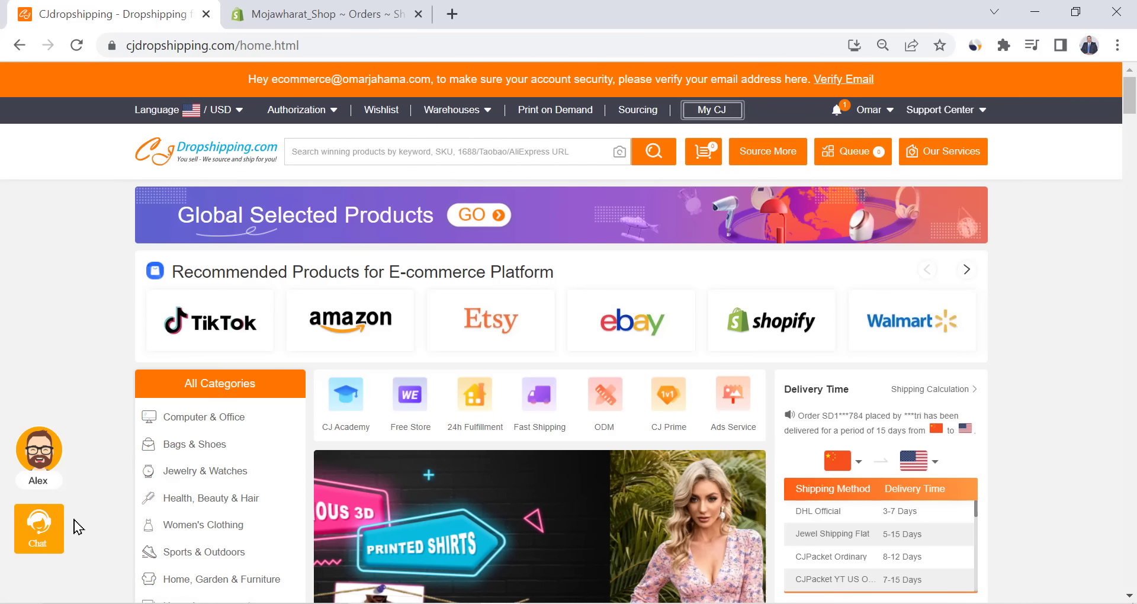
{"action": "left_click", "coordinate": [37, 529]}
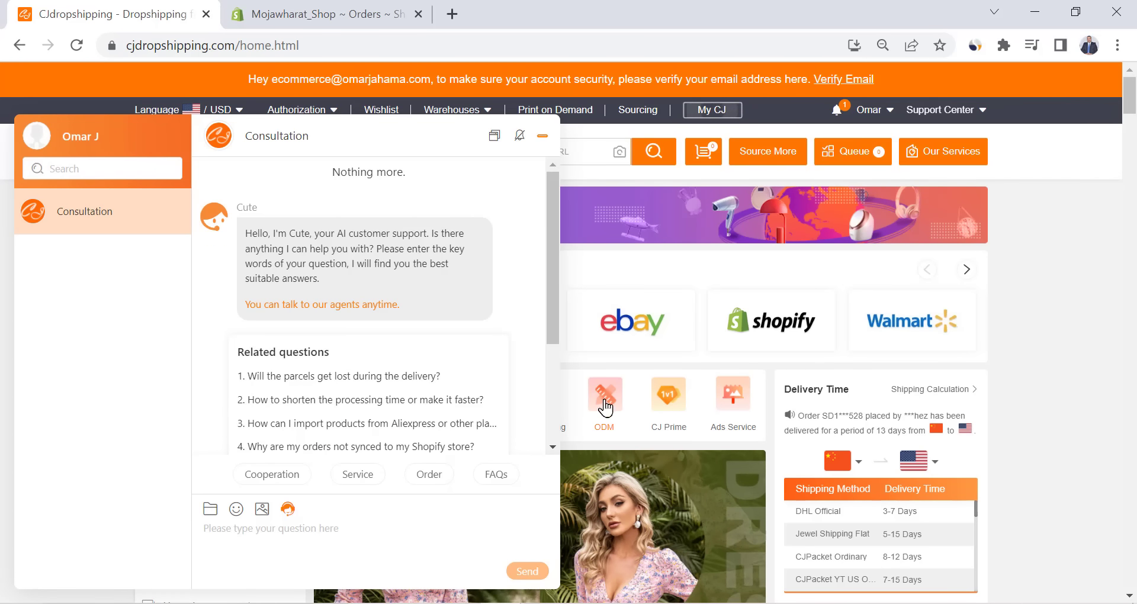
{"action": "left_click", "coordinate": [543, 142]}
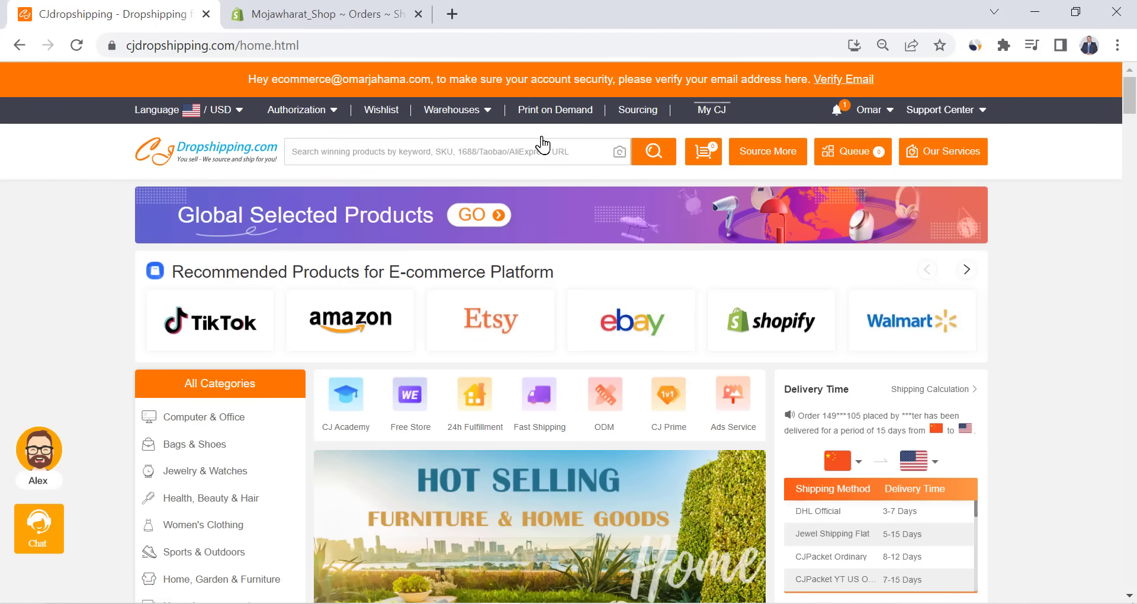